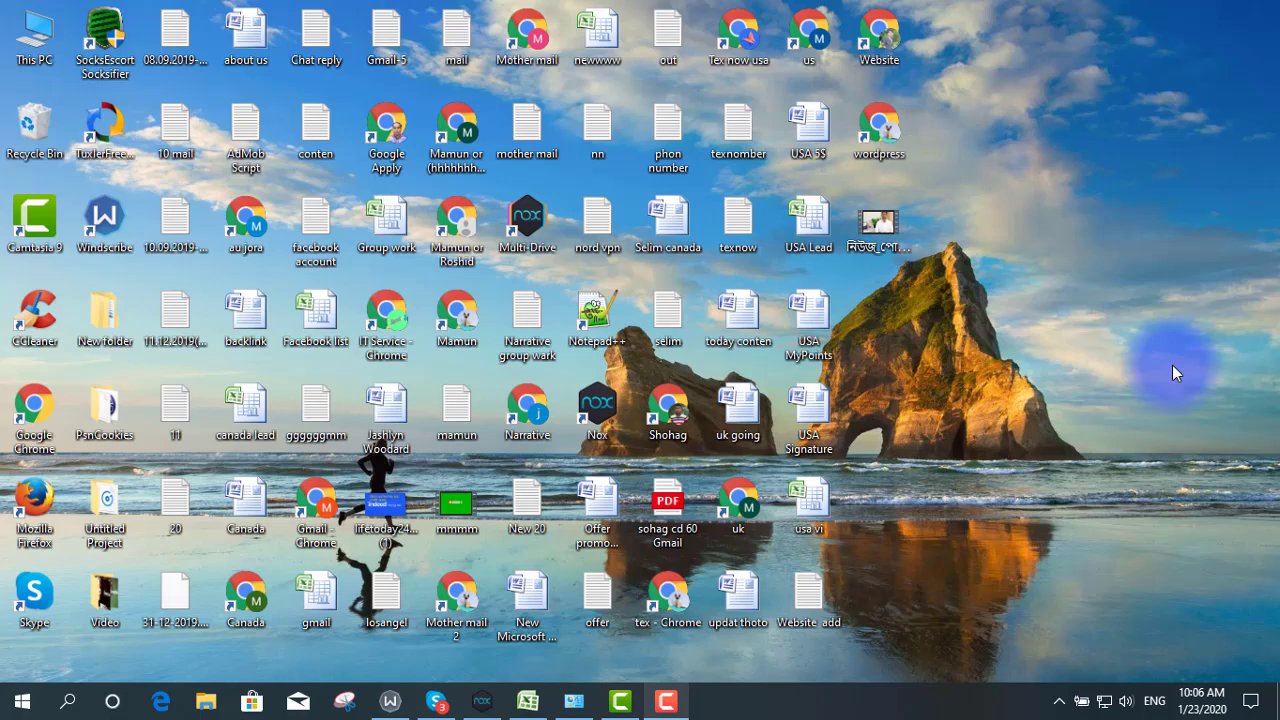
# - Refresh the desktop several times from its right-click menu
pyautogui.rightClick(1074, 342)
pyautogui.click(1125, 395)
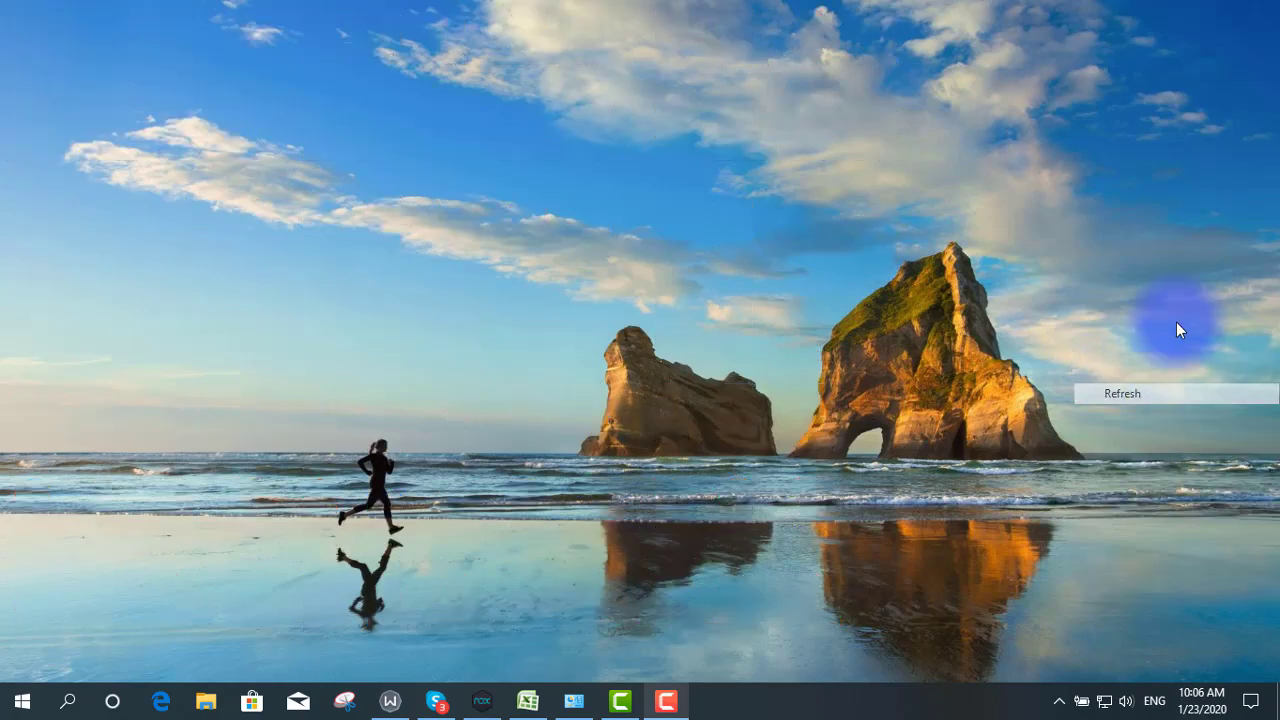
pyautogui.click(965, 325)
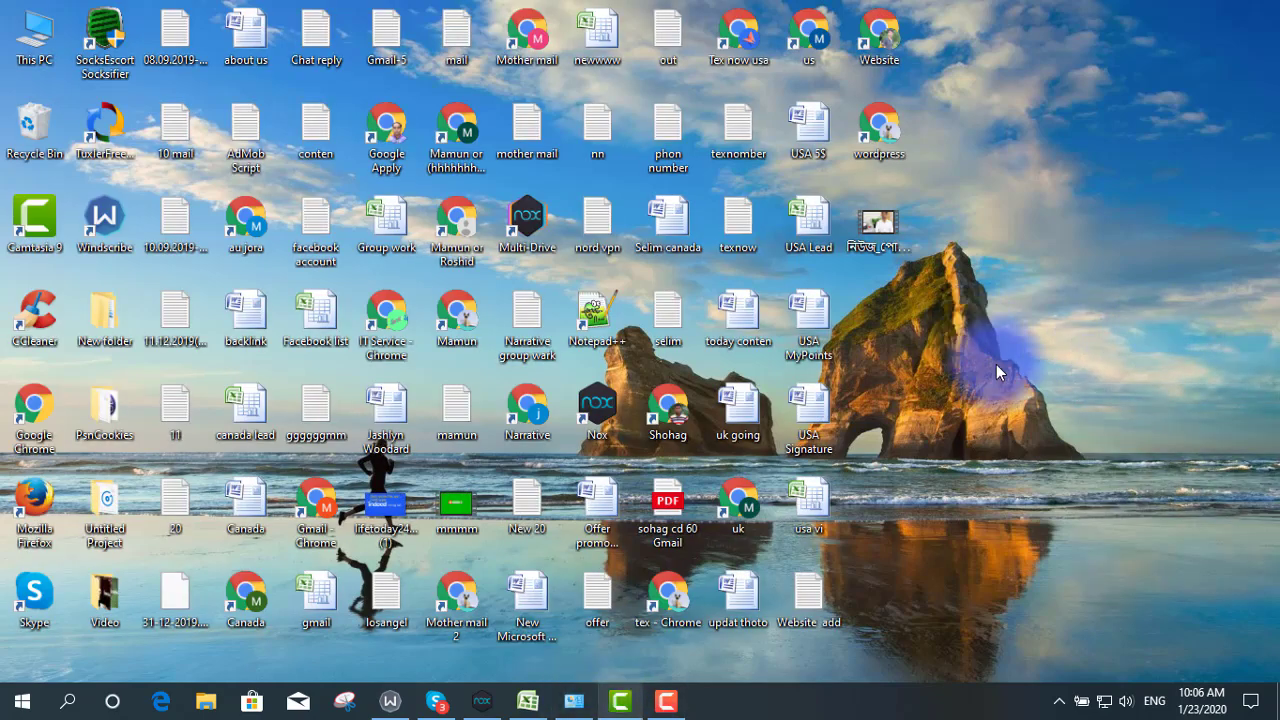
pyautogui.rightClick(966, 324)
pyautogui.click(998, 380)
pyautogui.rightClick(994, 338)
pyautogui.click(1010, 385)
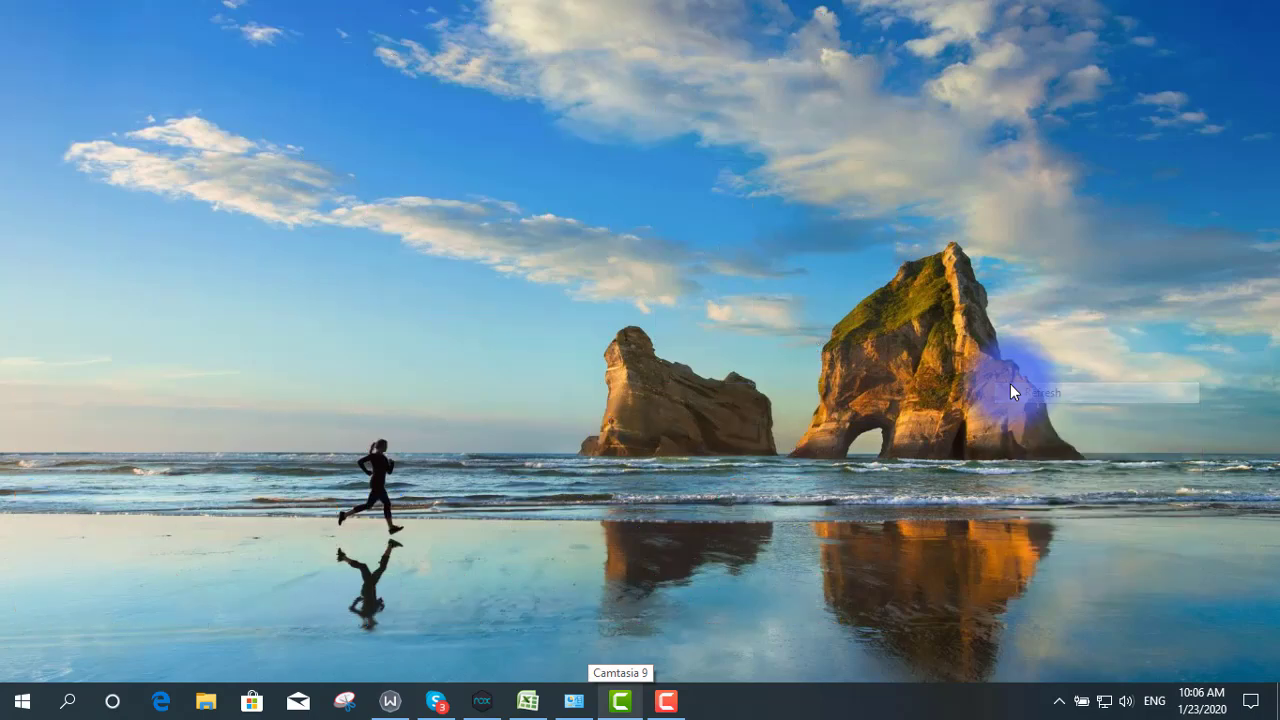
pyautogui.rightClick(1010, 318)
pyautogui.click(1036, 375)
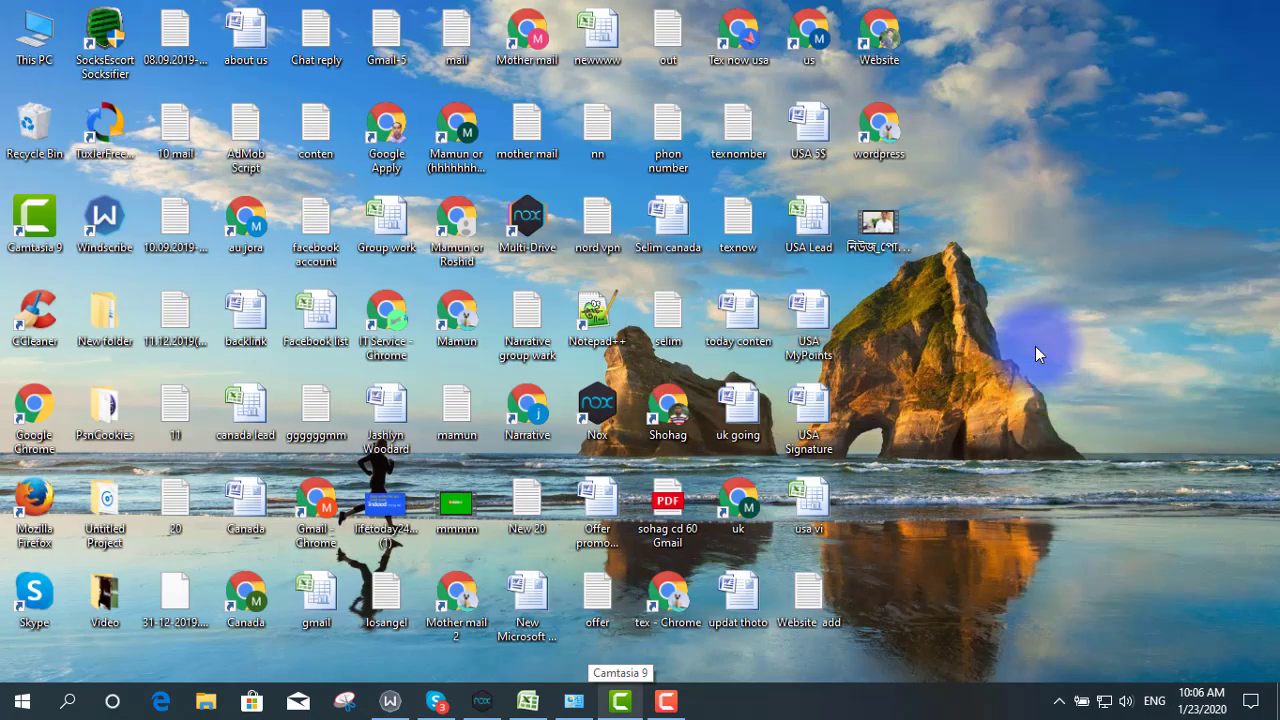
pyautogui.rightClick(1047, 332)
pyautogui.click(1062, 388)
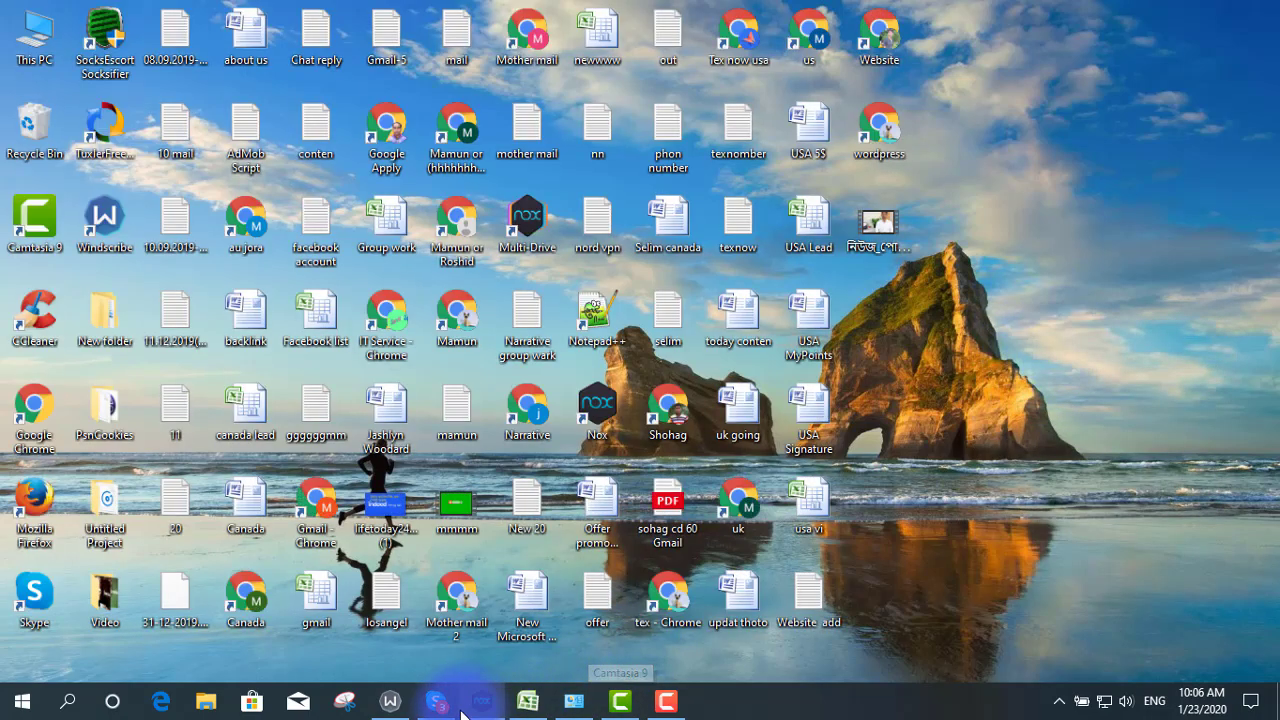
pyautogui.rightClick(930, 272)
pyautogui.click(973, 325)
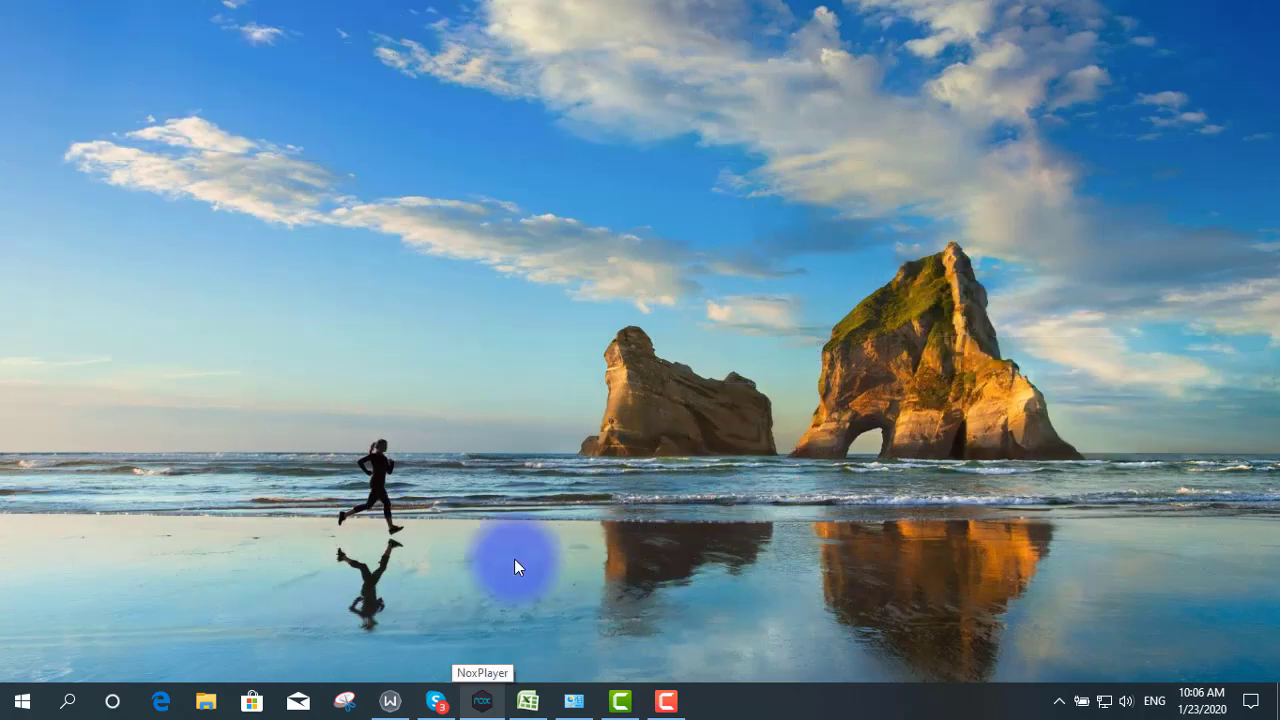
# - Open Windscribe and position its window at the upper right of the screen
pyautogui.click(390, 701)
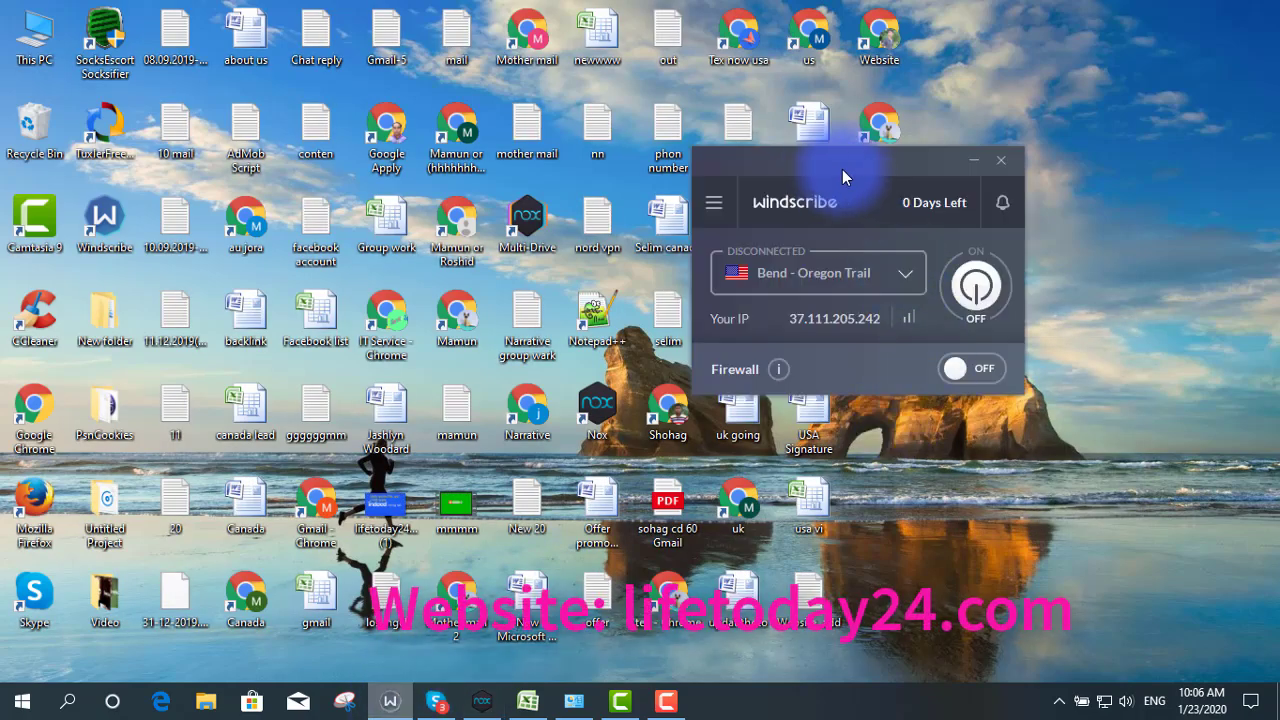
pyautogui.moveTo(842, 169); pyautogui.dragTo(1063, 137)
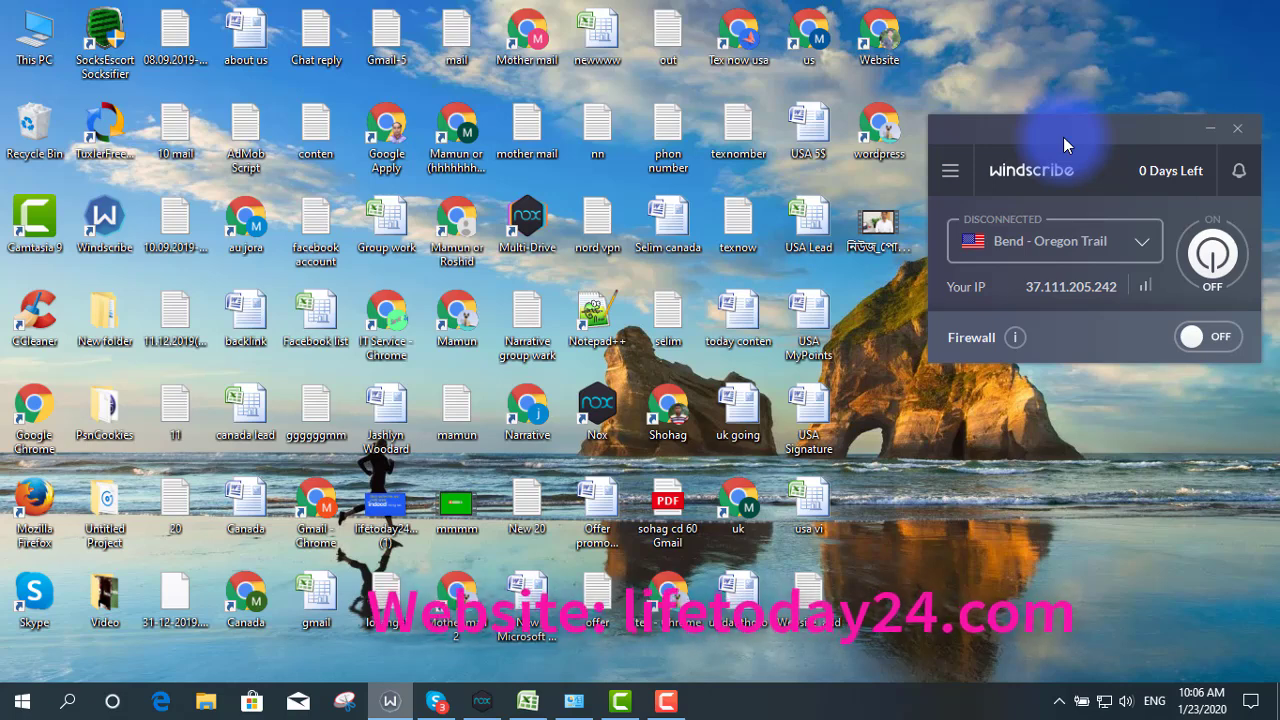
pyautogui.moveTo(1063, 137); pyautogui.dragTo(1062, 196)
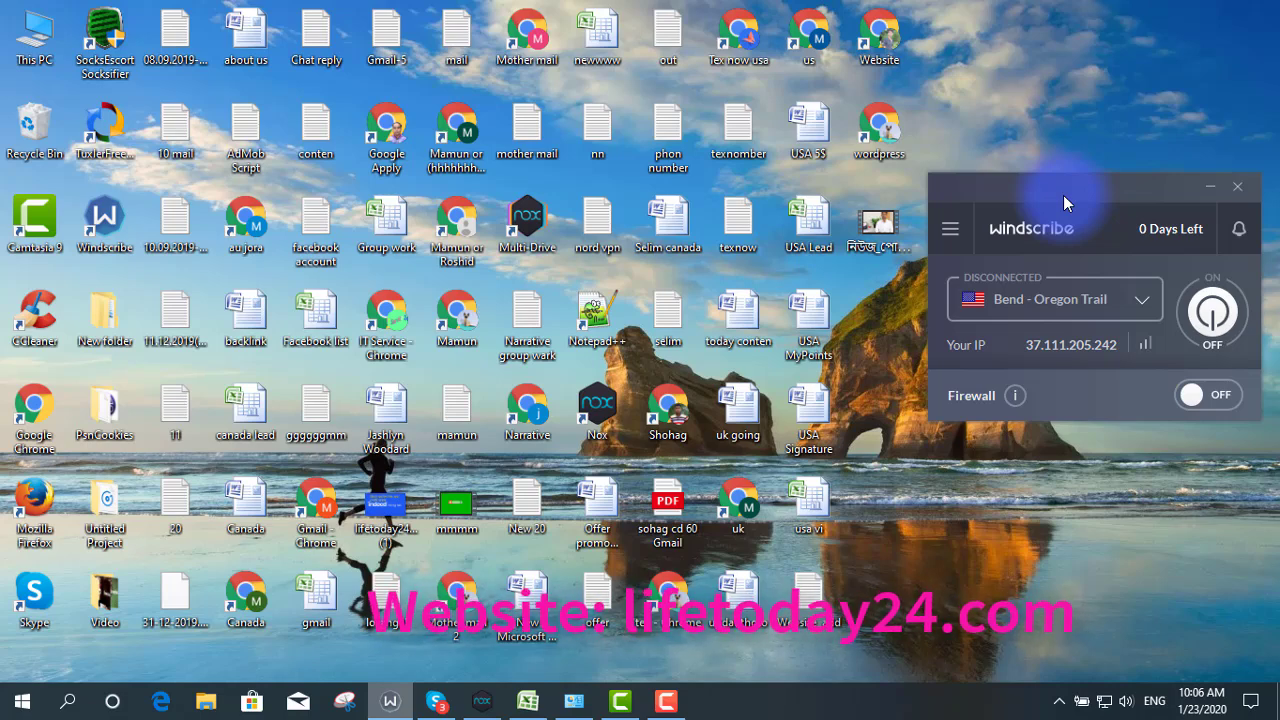
pyautogui.moveTo(1063, 195); pyautogui.dragTo(1067, 81)
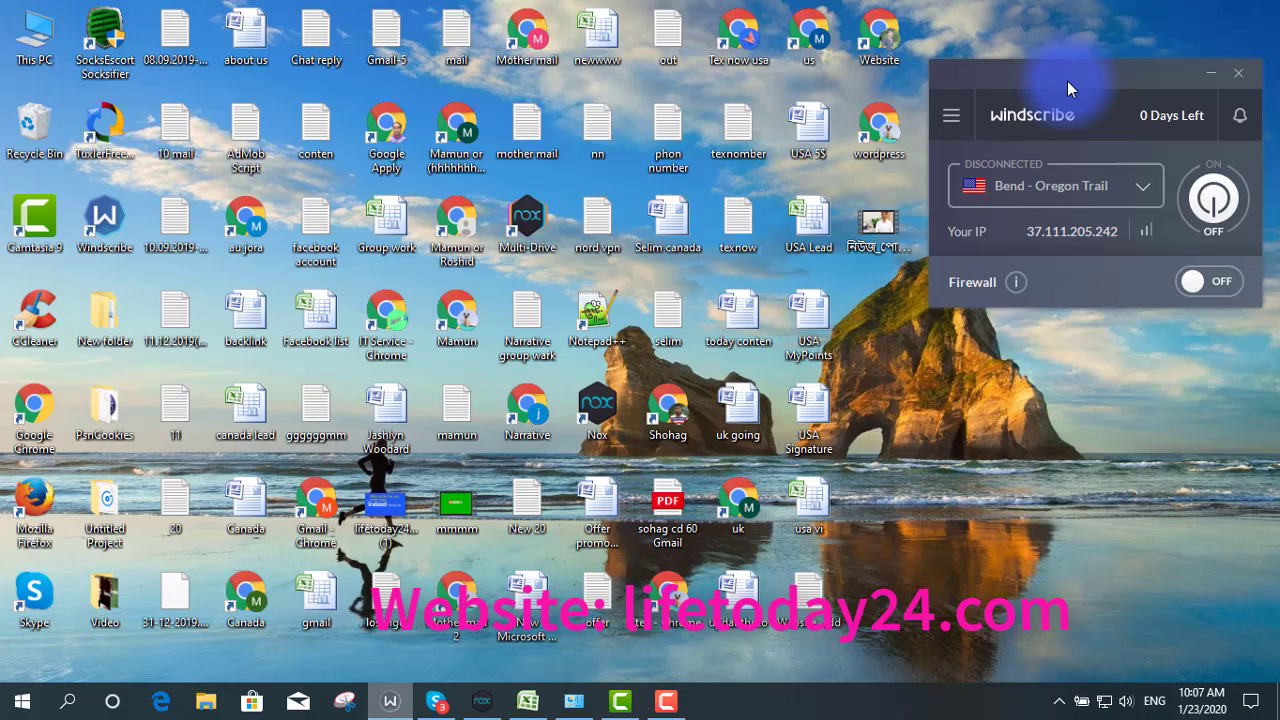
# - Refresh the desktop again and connect Windscribe to Bend - Oregon Trail
pyautogui.rightClick(1012, 366)
pyautogui.click(1035, 426)
pyautogui.rightClick(980, 392)
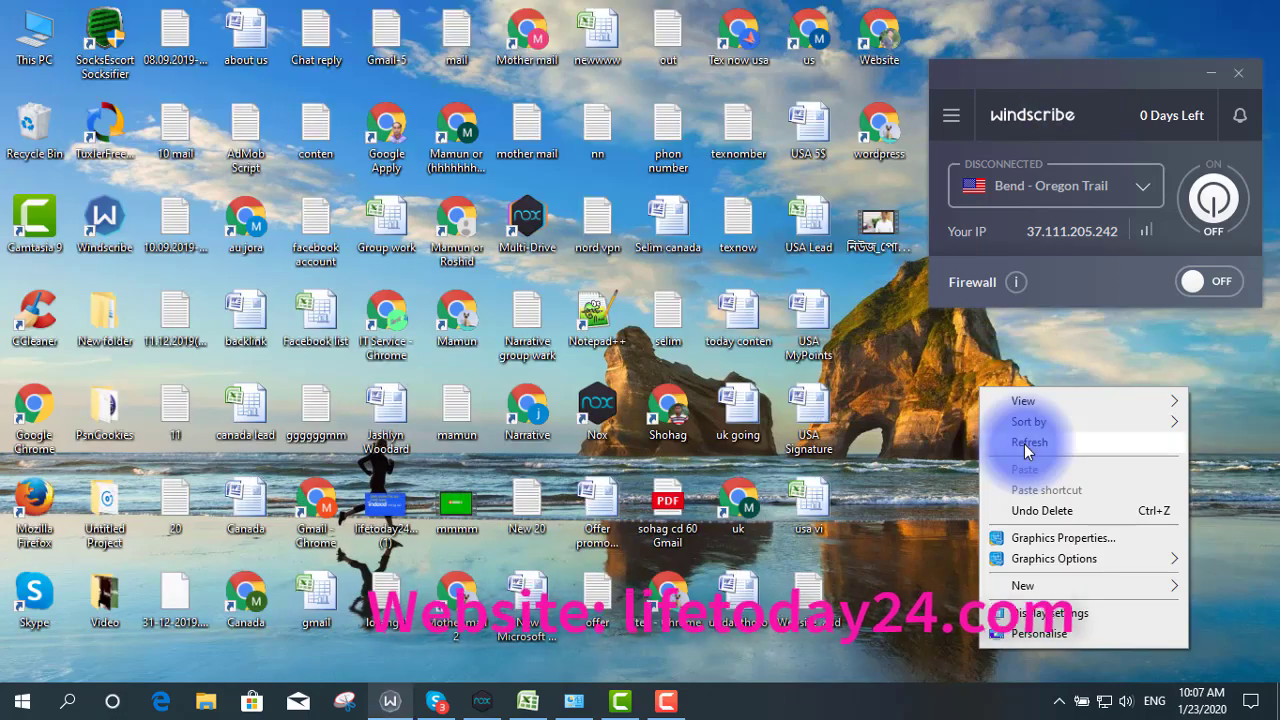
pyautogui.click(1024, 446)
pyautogui.rightClick(964, 398)
pyautogui.click(1012, 452)
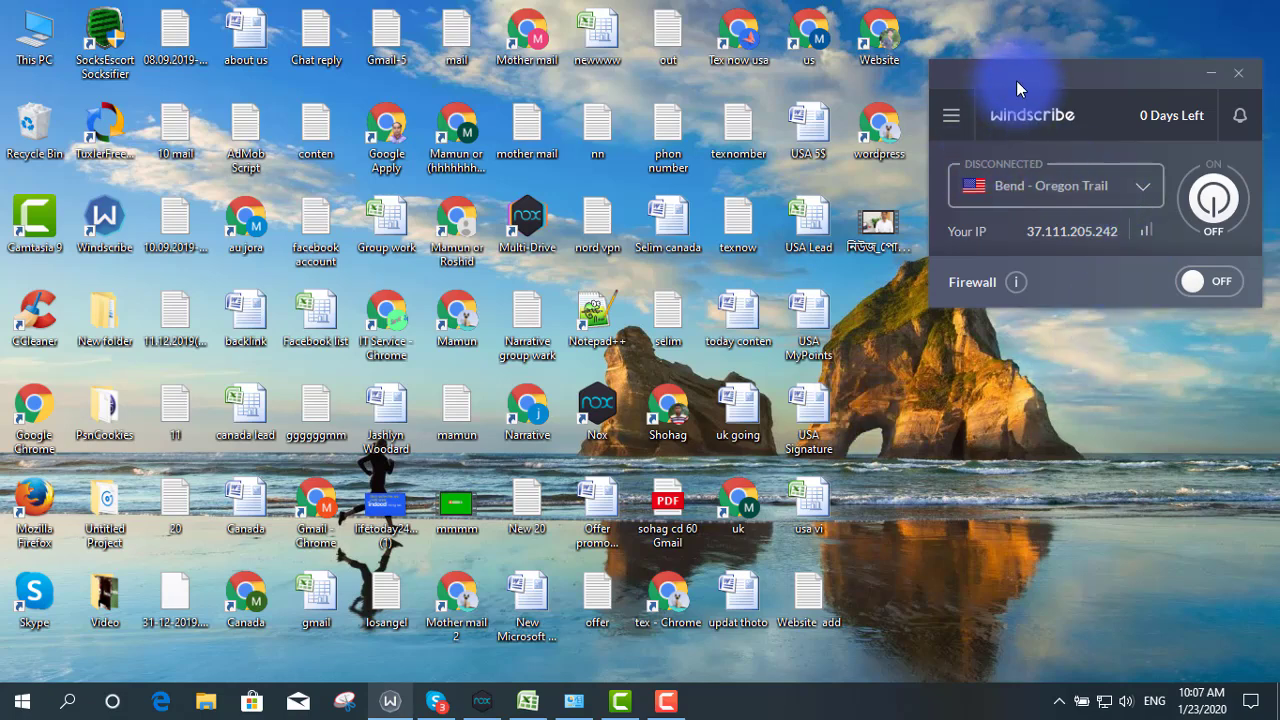
pyautogui.moveTo(1016, 80); pyautogui.dragTo(1004, 80)
pyautogui.click(1195, 202)
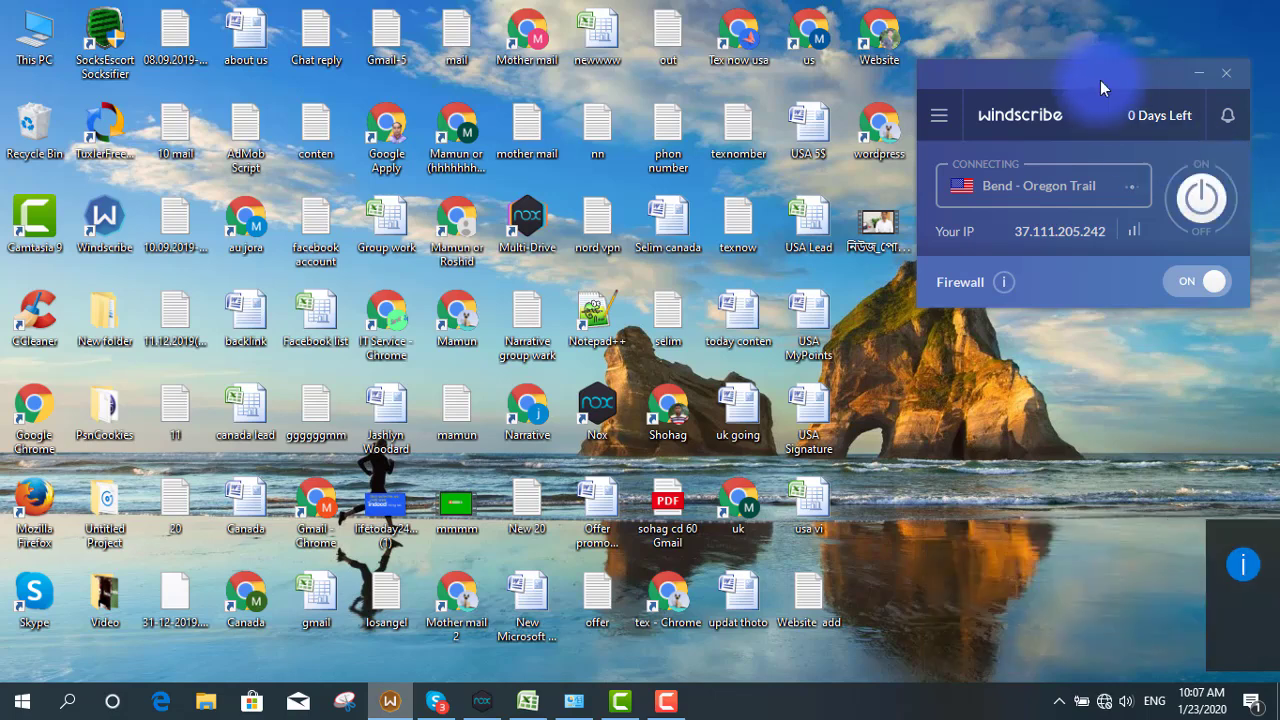
# - Move the Windscribe window down, minimize it, and refresh the desktop
pyautogui.moveTo(1100, 80); pyautogui.dragTo(1082, 158)
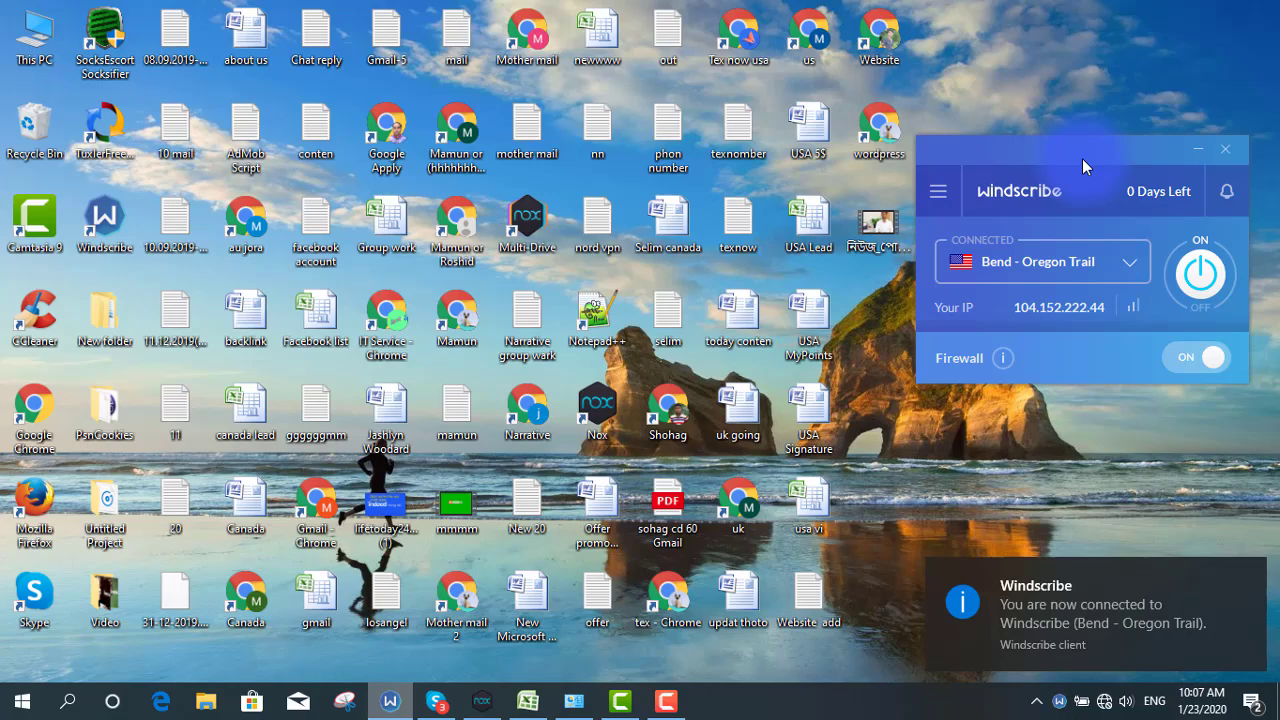
pyautogui.rightClick(1110, 72)
pyautogui.click(1134, 127)
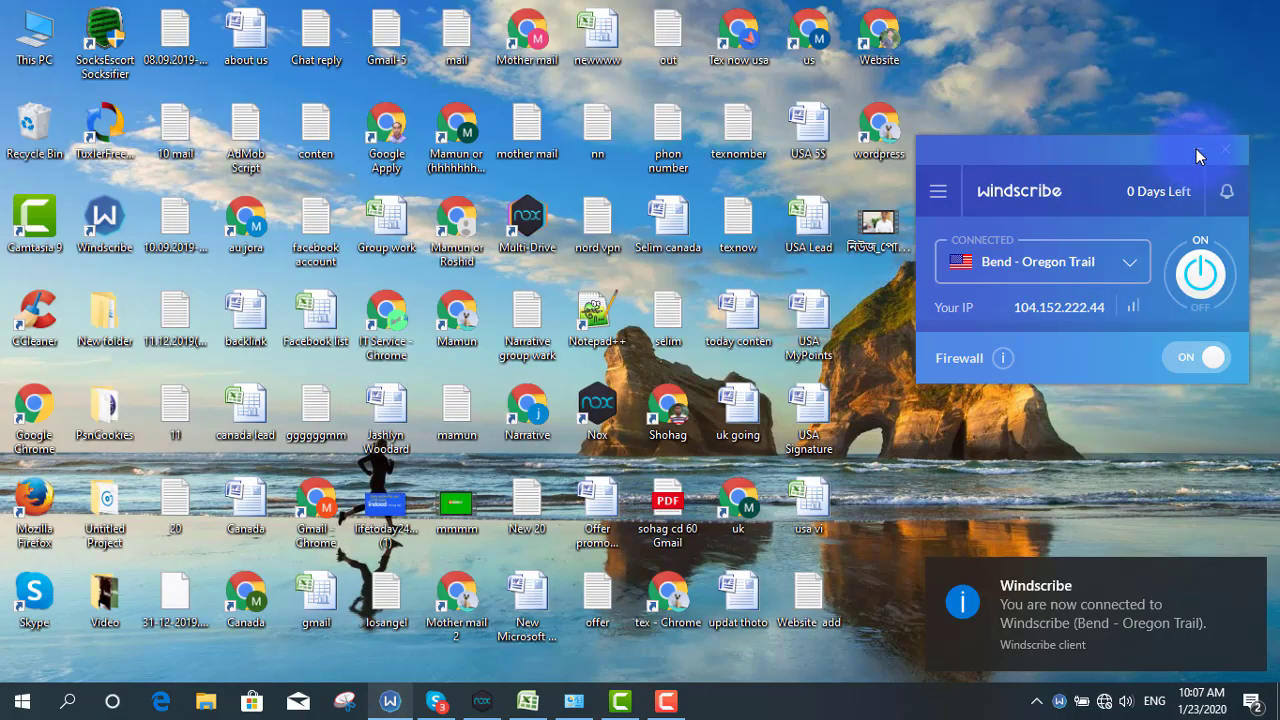
pyautogui.click(1196, 150)
pyautogui.rightClick(1074, 110)
pyautogui.click(1230, 166)
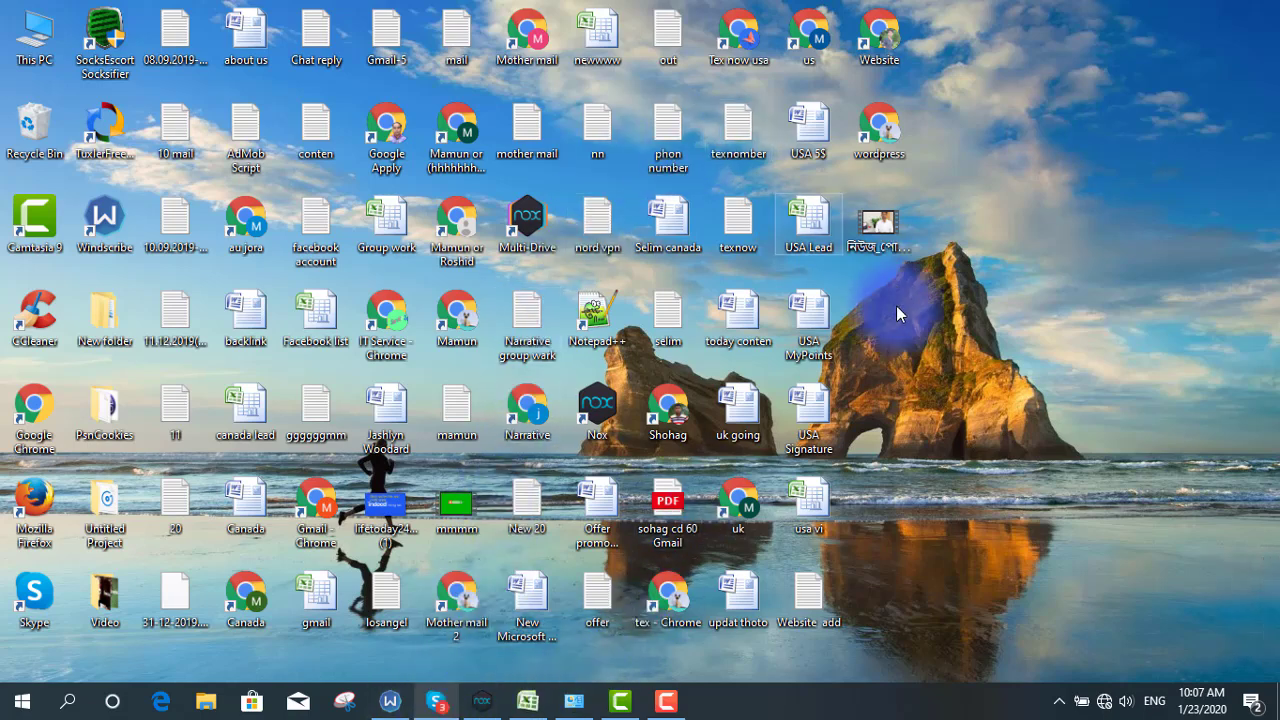
# - Launch Chrome from the tex shortcut and clear all browsing data in Settings
pyautogui.click(672, 597)
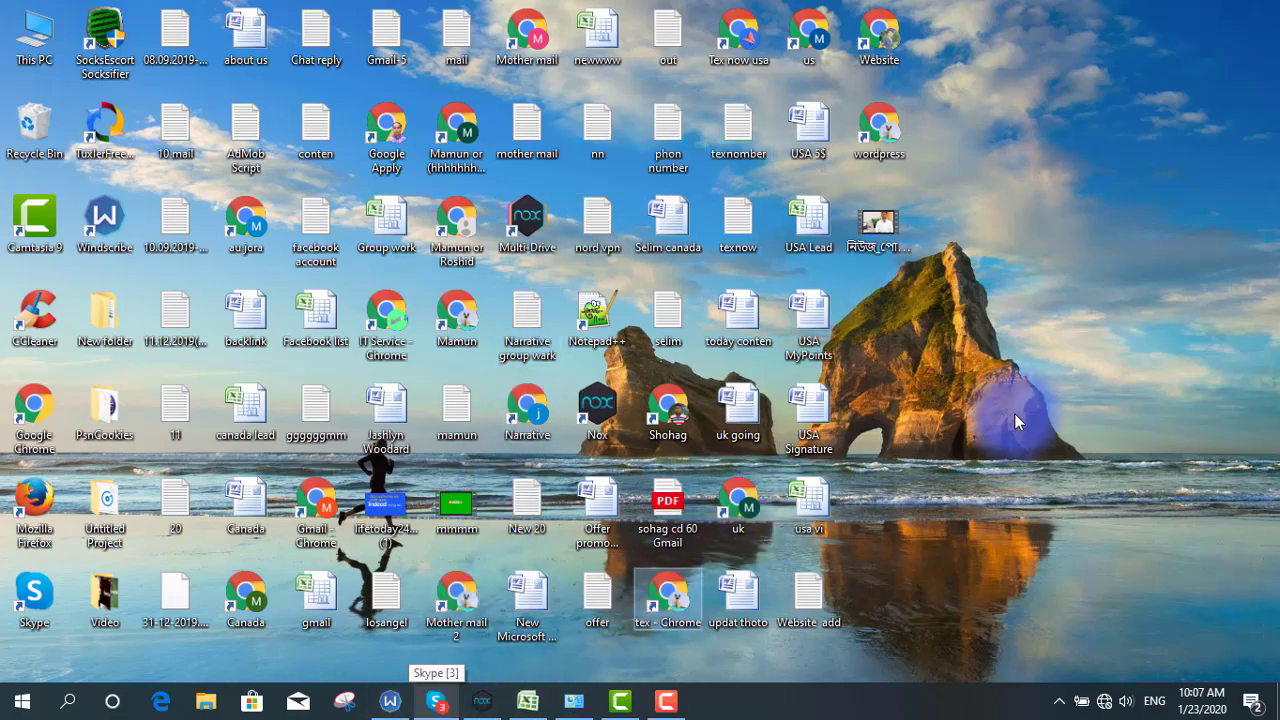
pyautogui.doubleClick(664, 590)
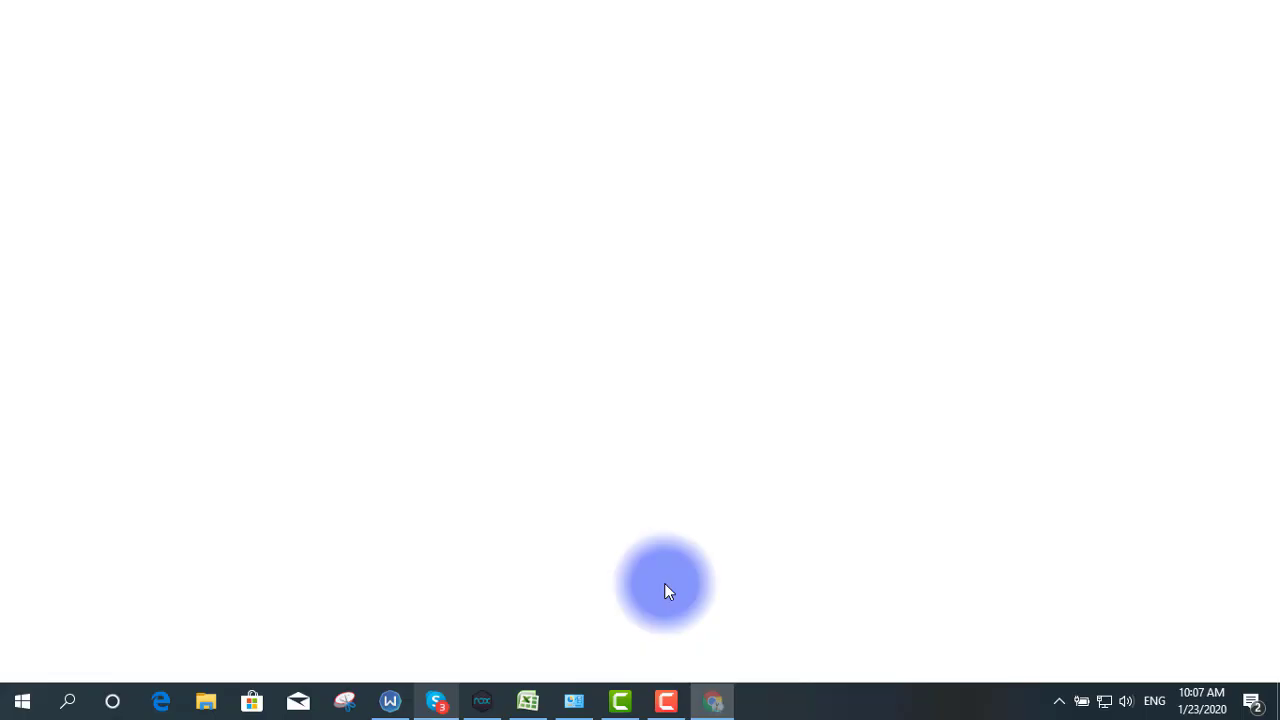
pyautogui.click(253, 81)
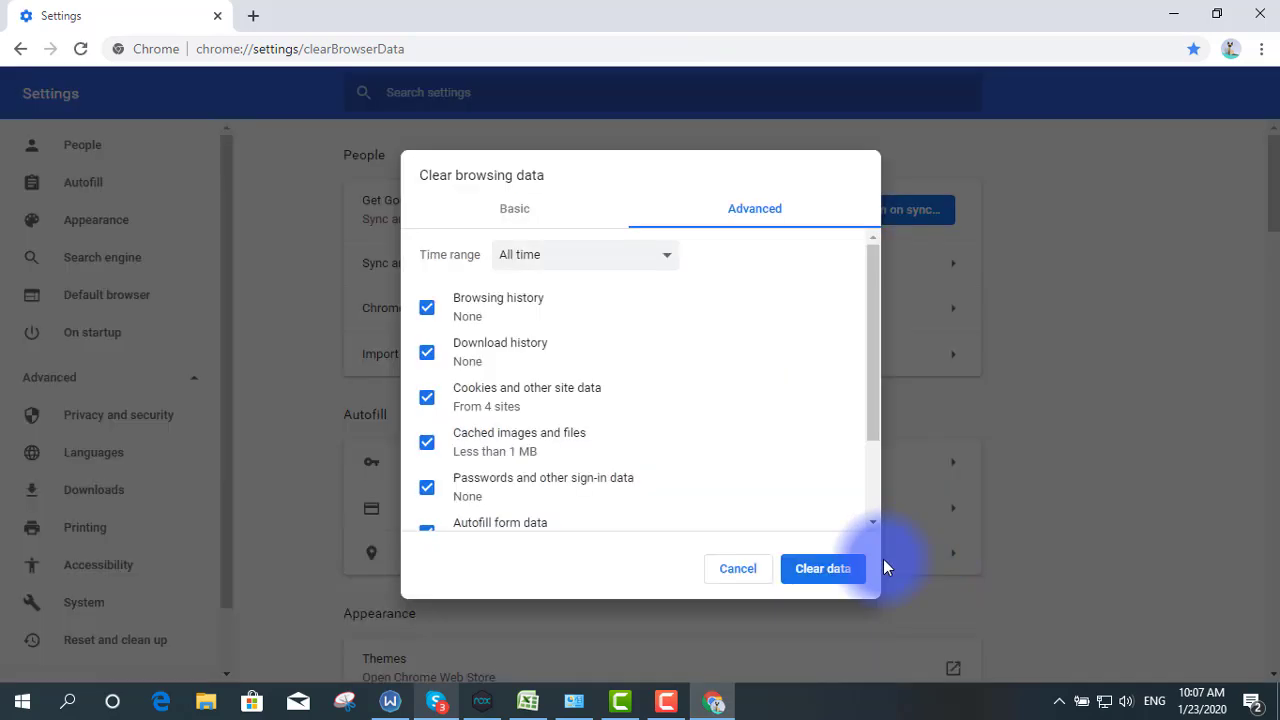
pyautogui.click(840, 568)
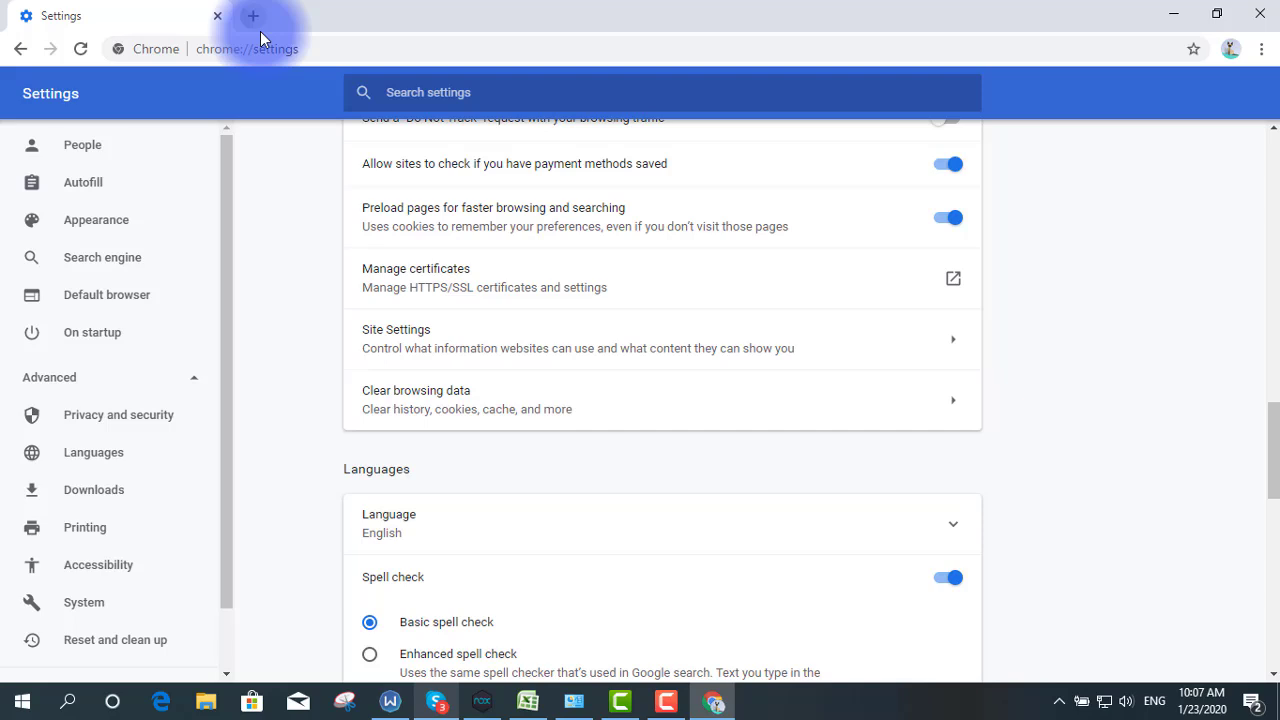
# - Replace the Settings tab with TextNow and load Fake Mail Generator in a new tab
pyautogui.click(253, 16)
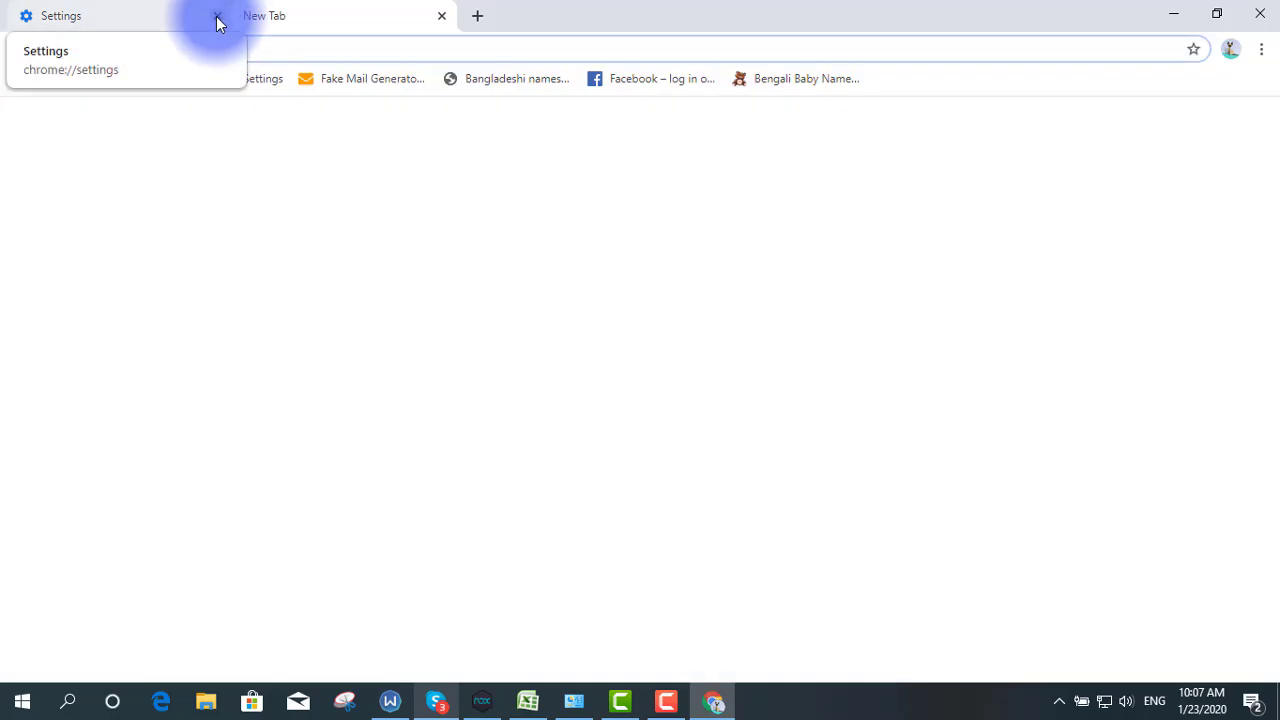
pyautogui.click(216, 17)
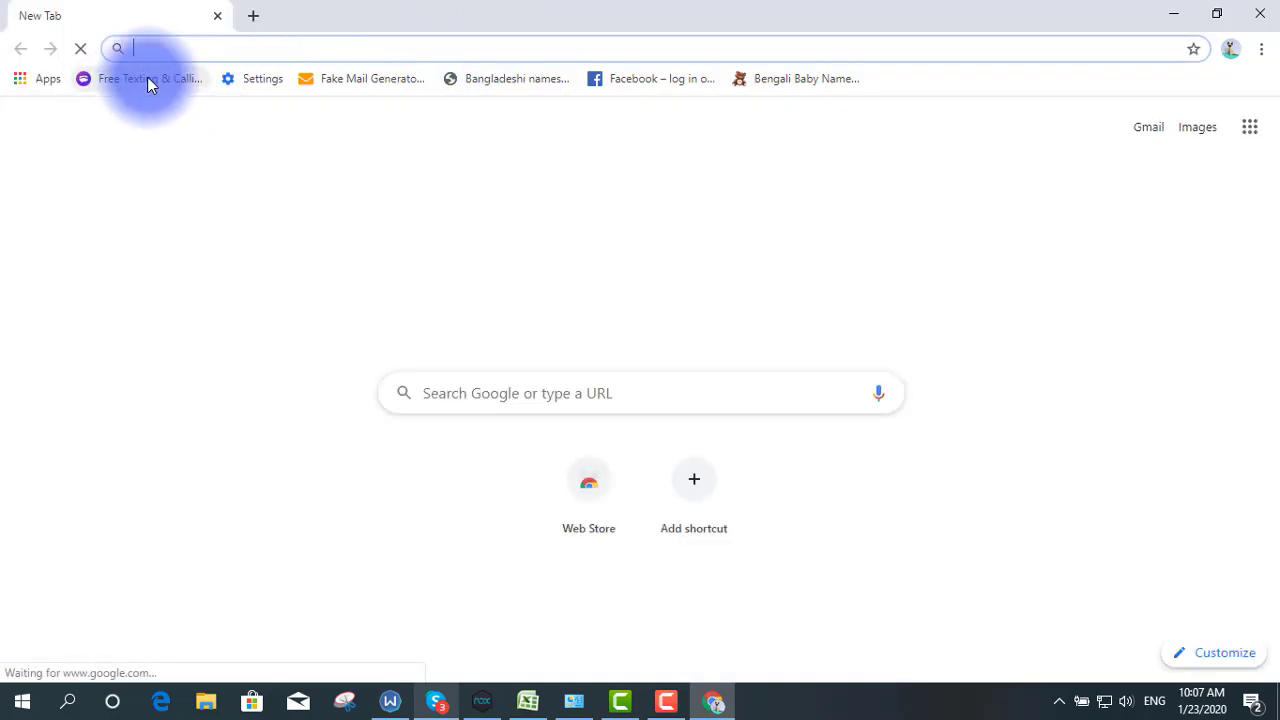
pyautogui.click(147, 78)
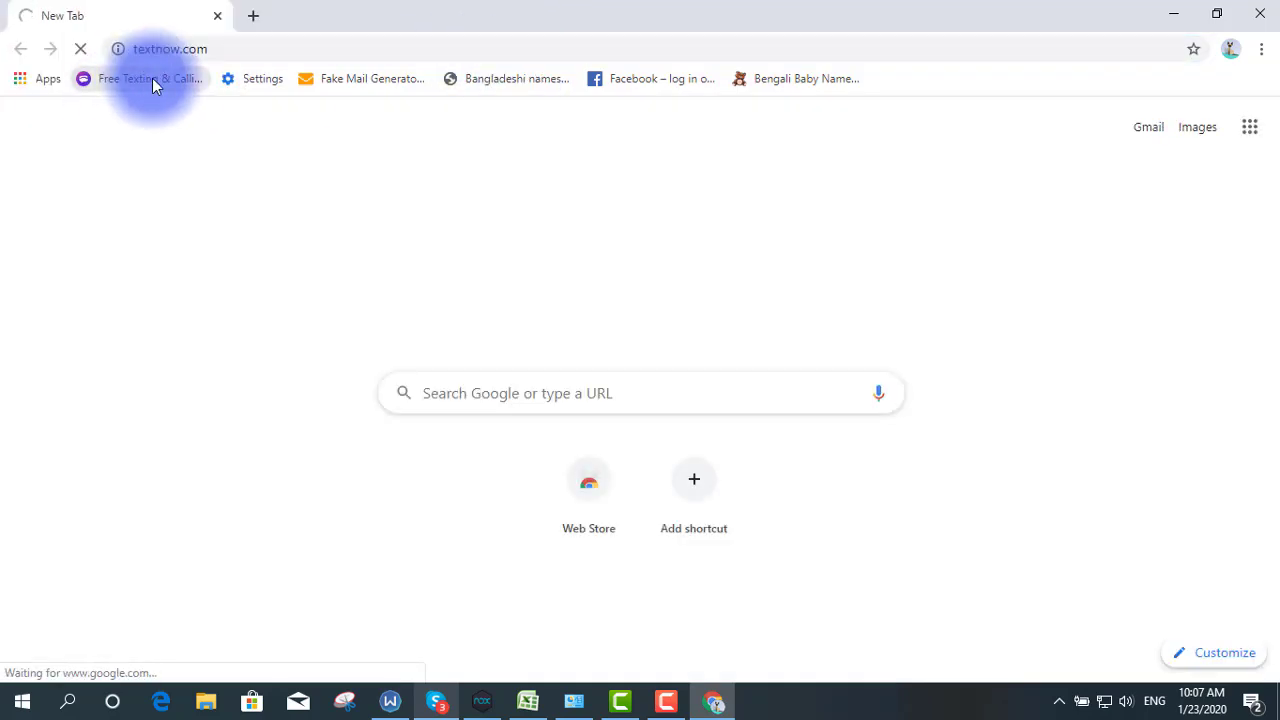
pyautogui.click(257, 22)
pyautogui.click(118, 22)
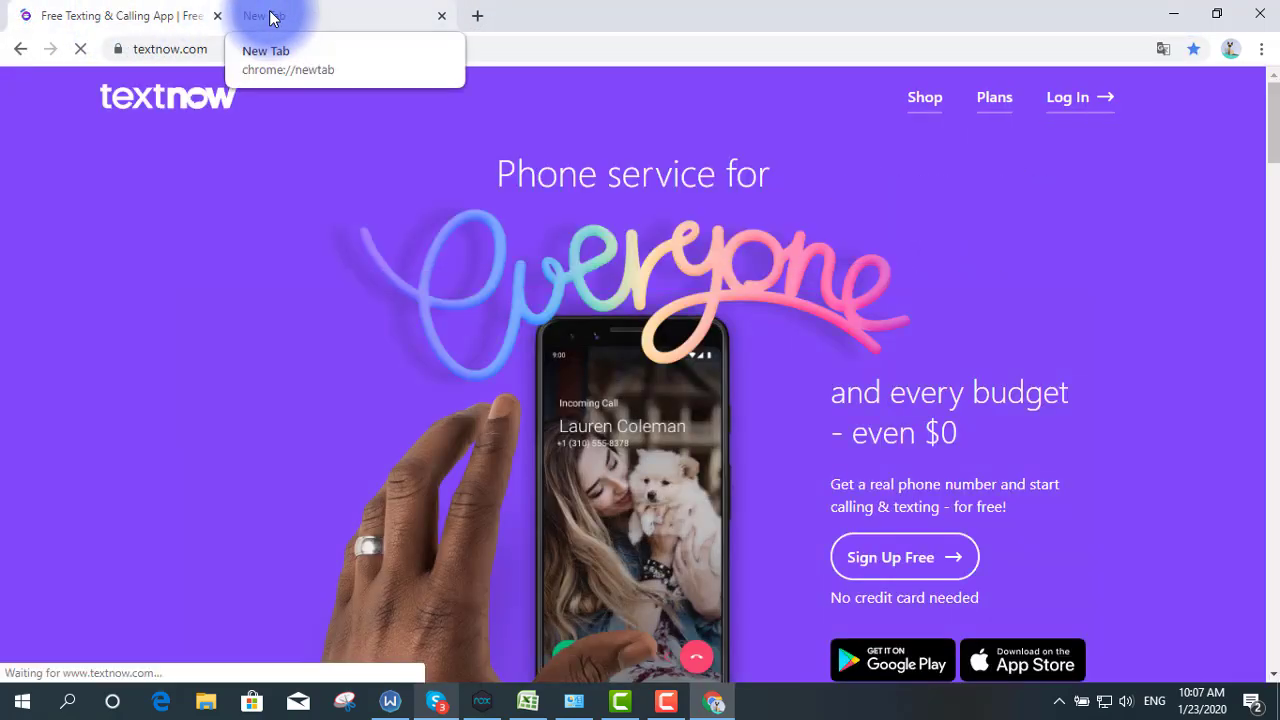
pyautogui.click(270, 18)
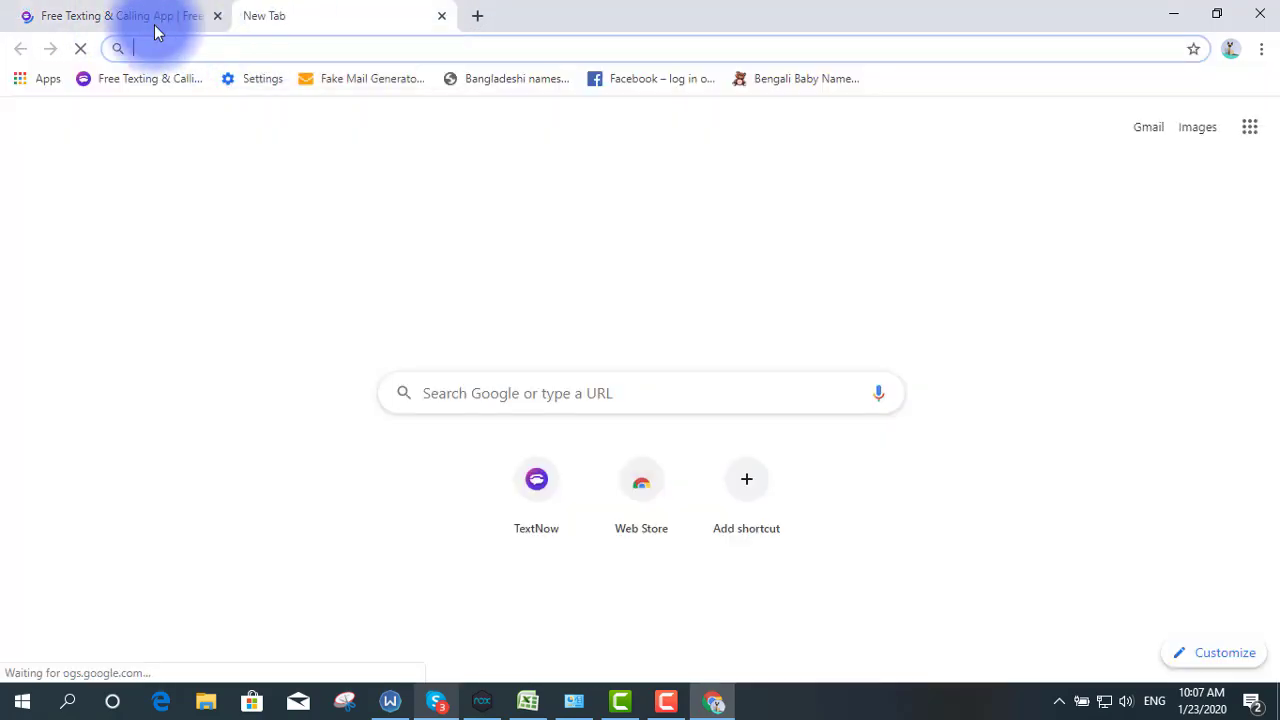
pyautogui.click(100, 16)
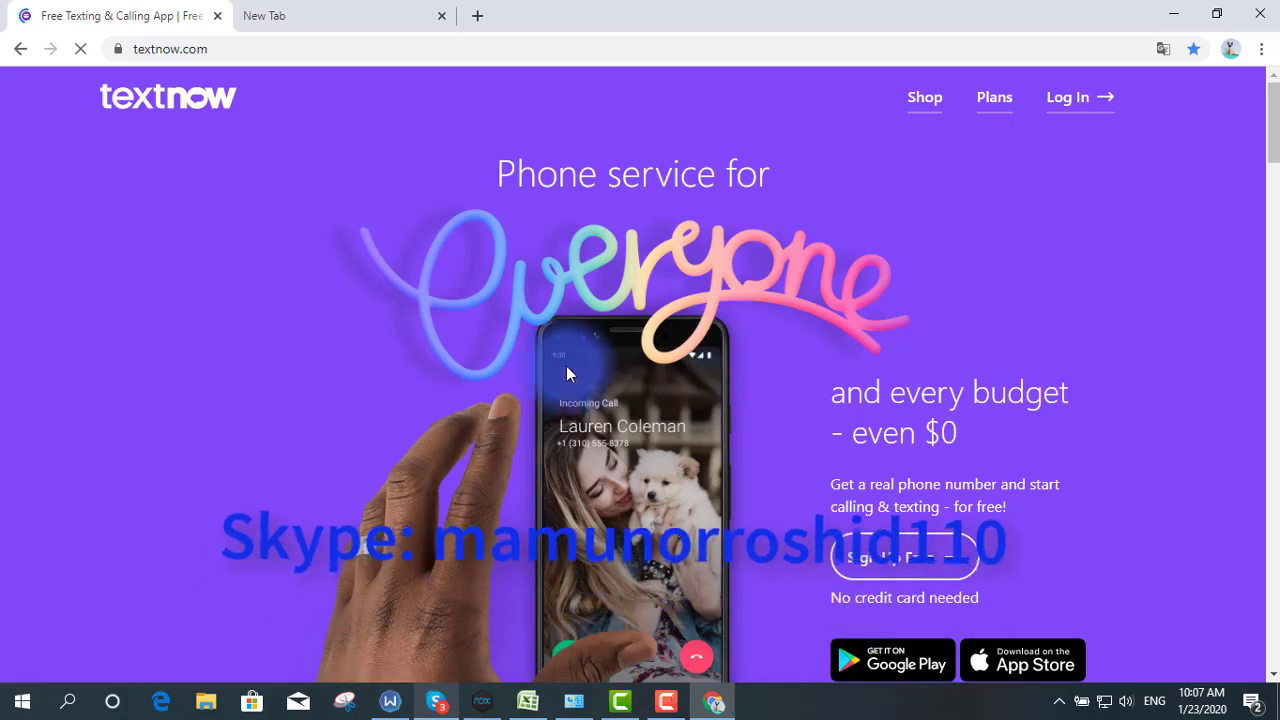
pyautogui.click(340, 16)
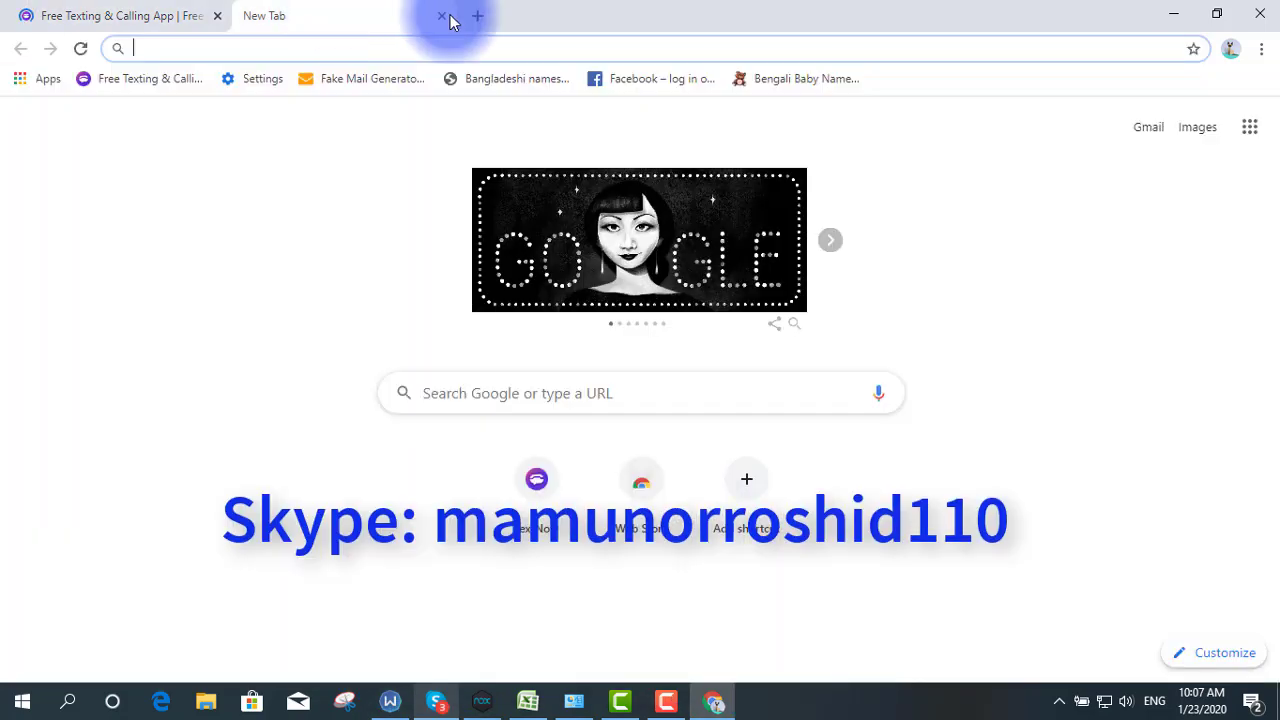
pyautogui.click(369, 82)
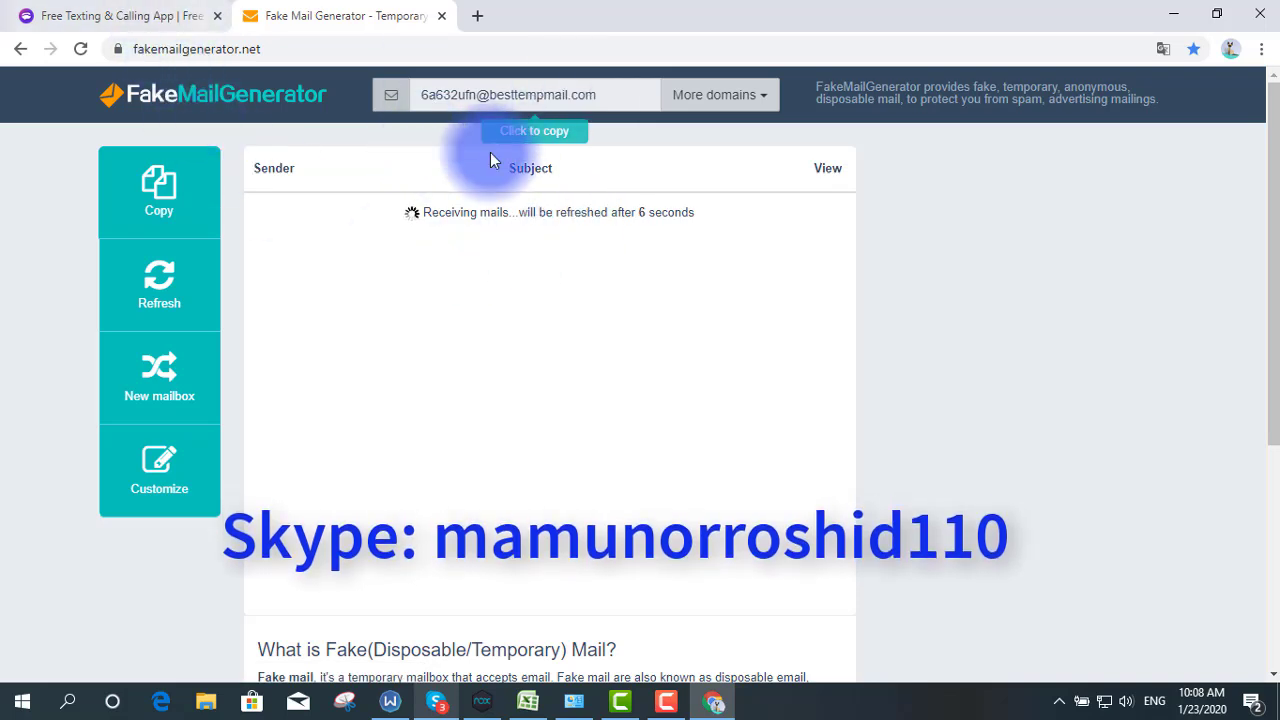
# - Switch the temporary mail domain to classesmail.com and create a new mailbox
pyautogui.click(717, 97)
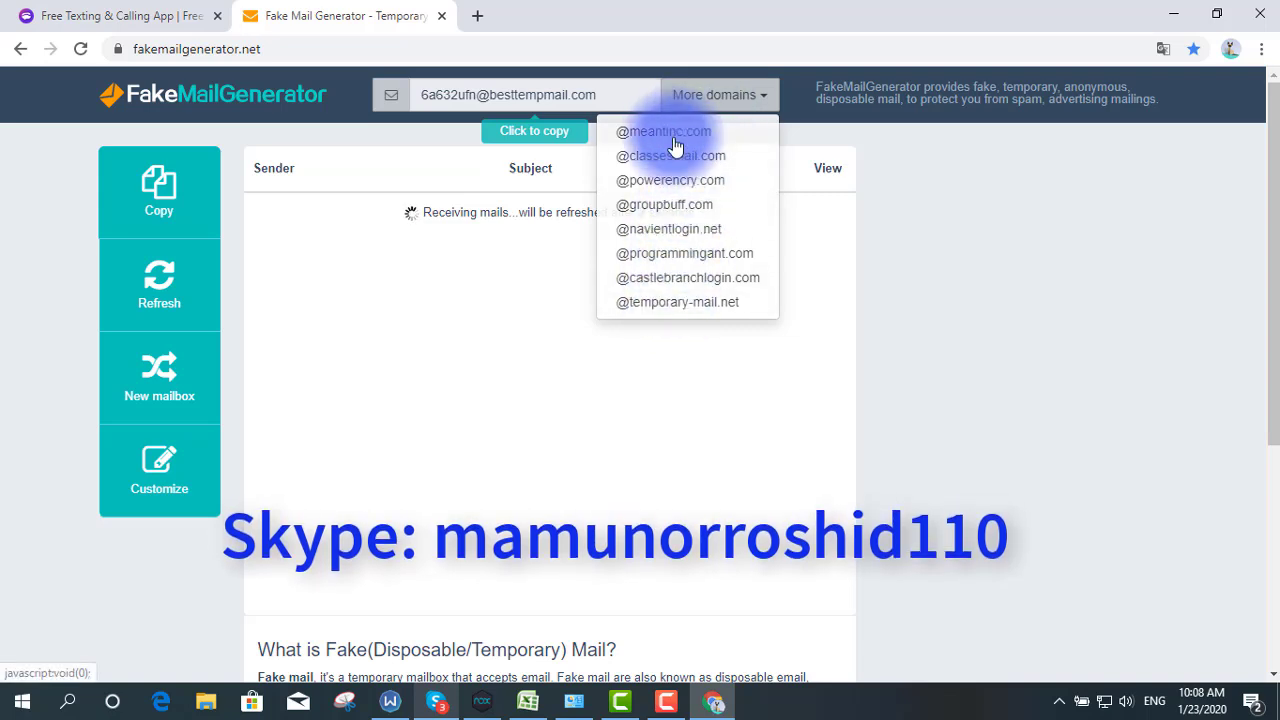
pyautogui.click(673, 160)
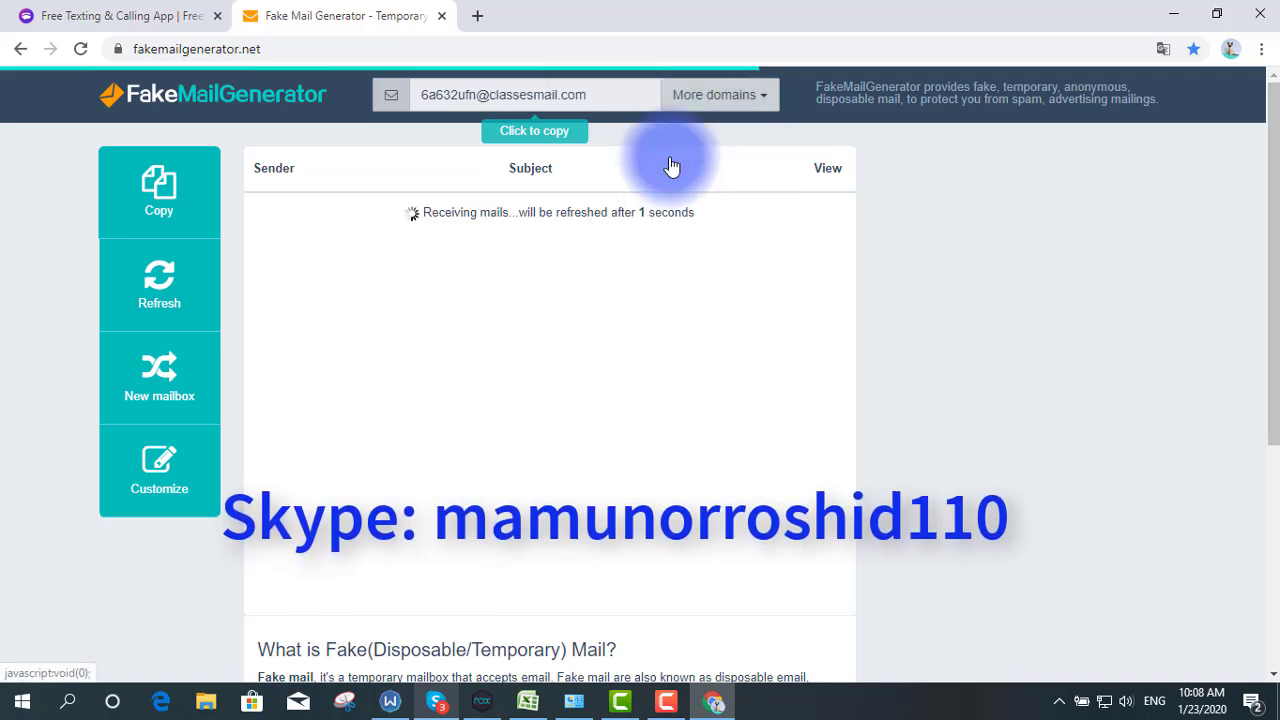
pyautogui.click(157, 357)
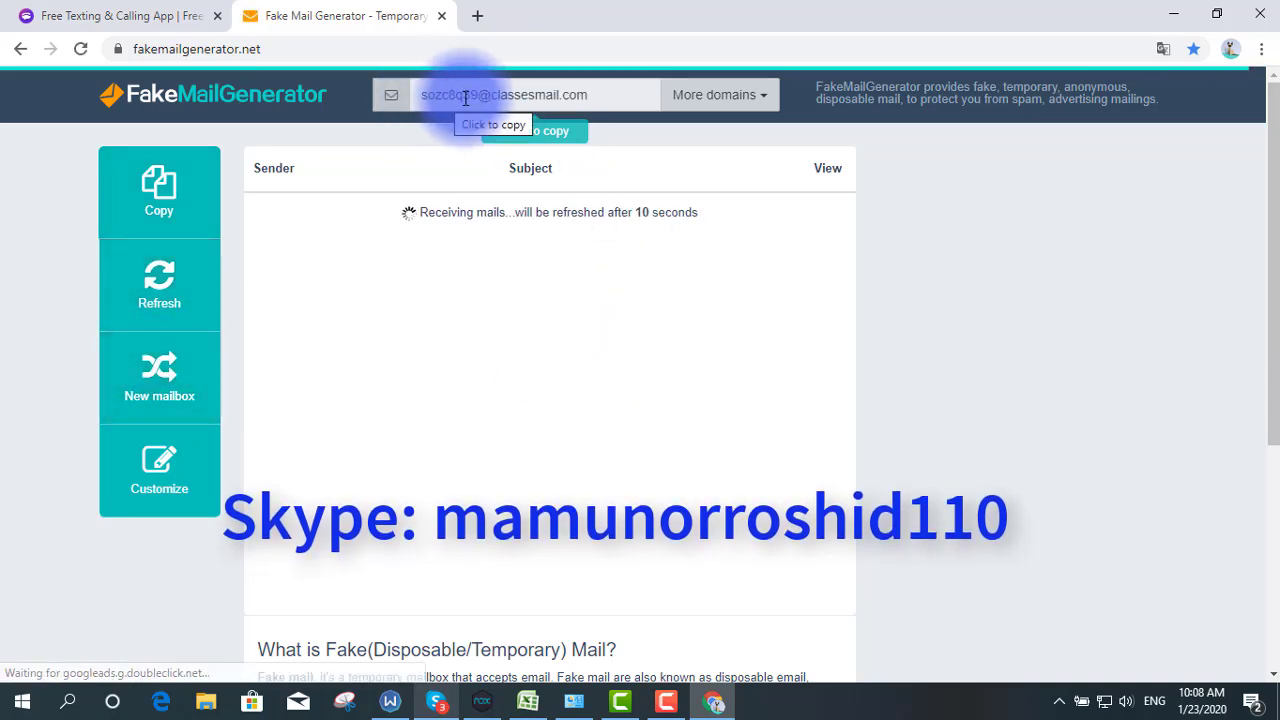
# - Copy the generated email address and return to the TextNow tab
pyautogui.click(537, 133)
pyautogui.click(208, 20)
pyautogui.click(250, 16)
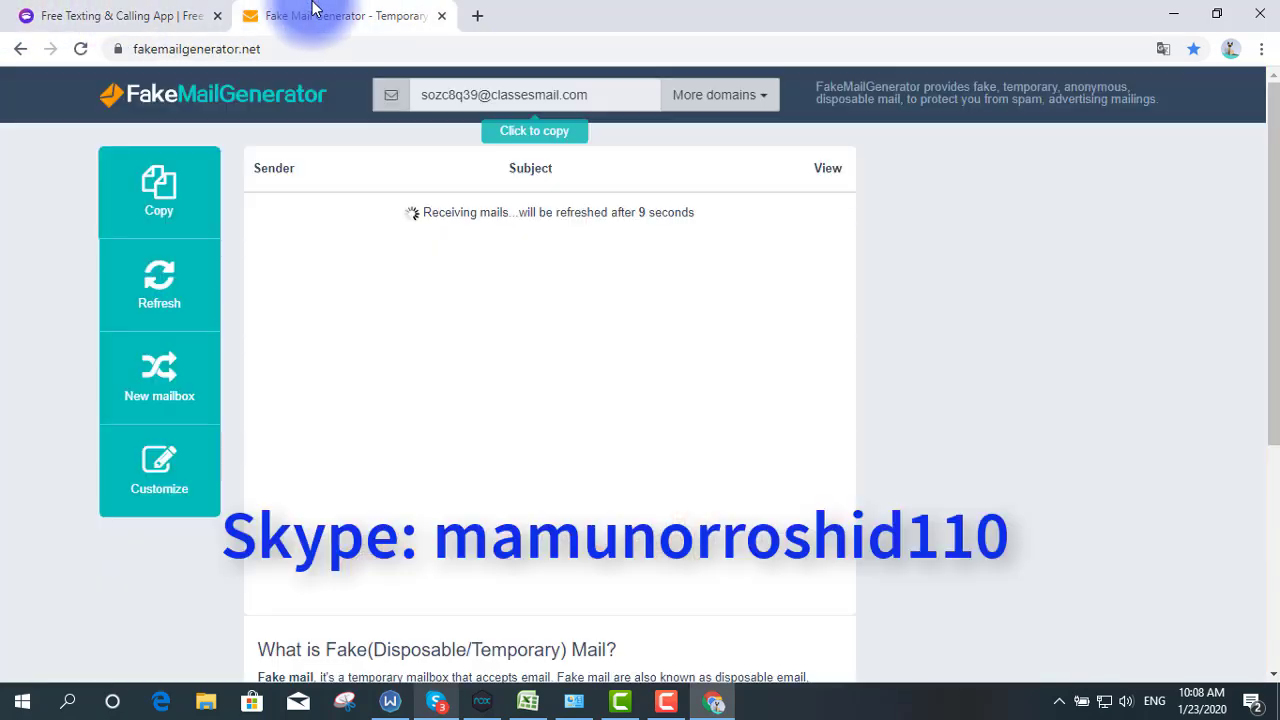
pyautogui.click(155, 186)
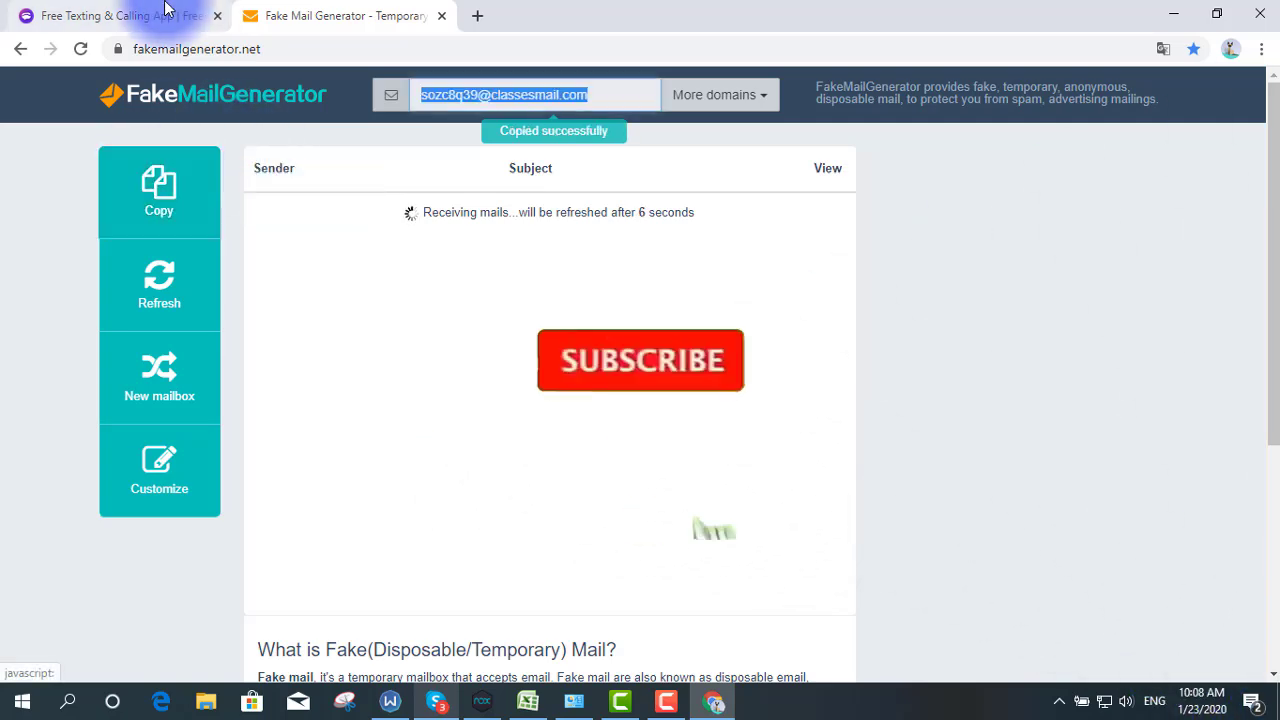
pyautogui.click(90, 15)
# - Sign up for a free TextNow account with the pasted temporary email and a password
pyautogui.scroll(-2, 1094, 229)
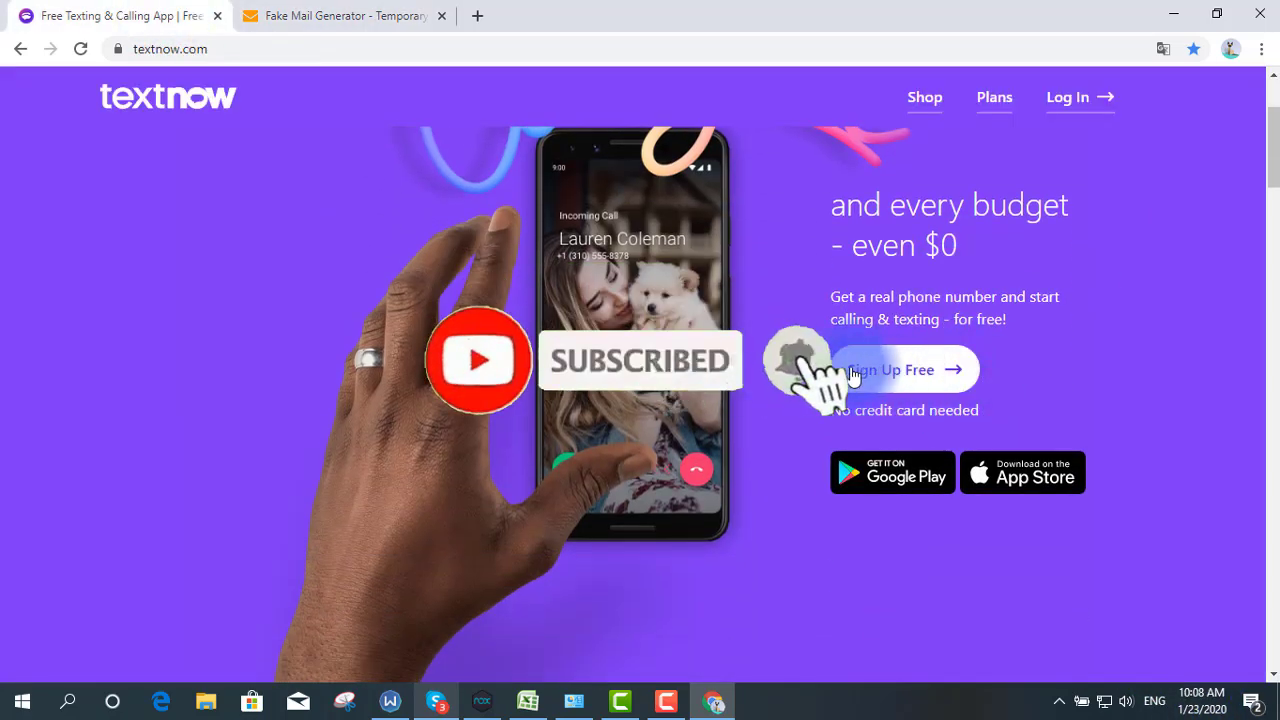
pyautogui.click(900, 370)
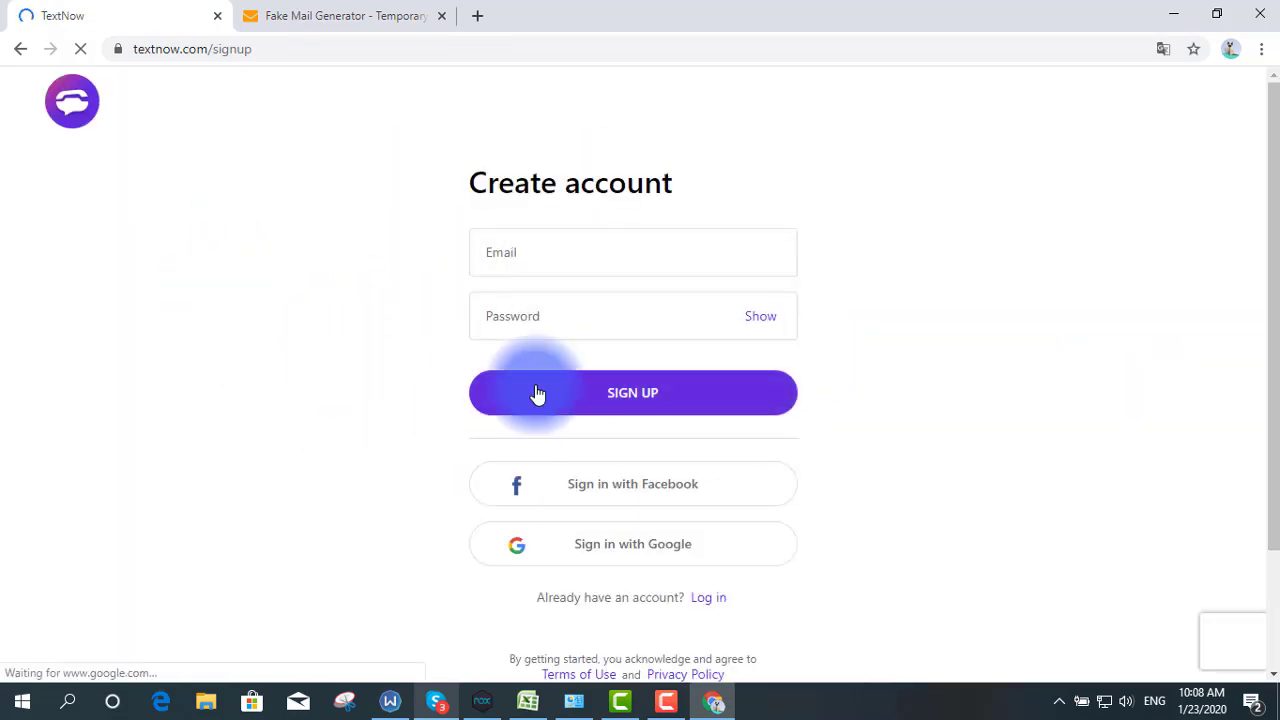
pyautogui.click(531, 254)
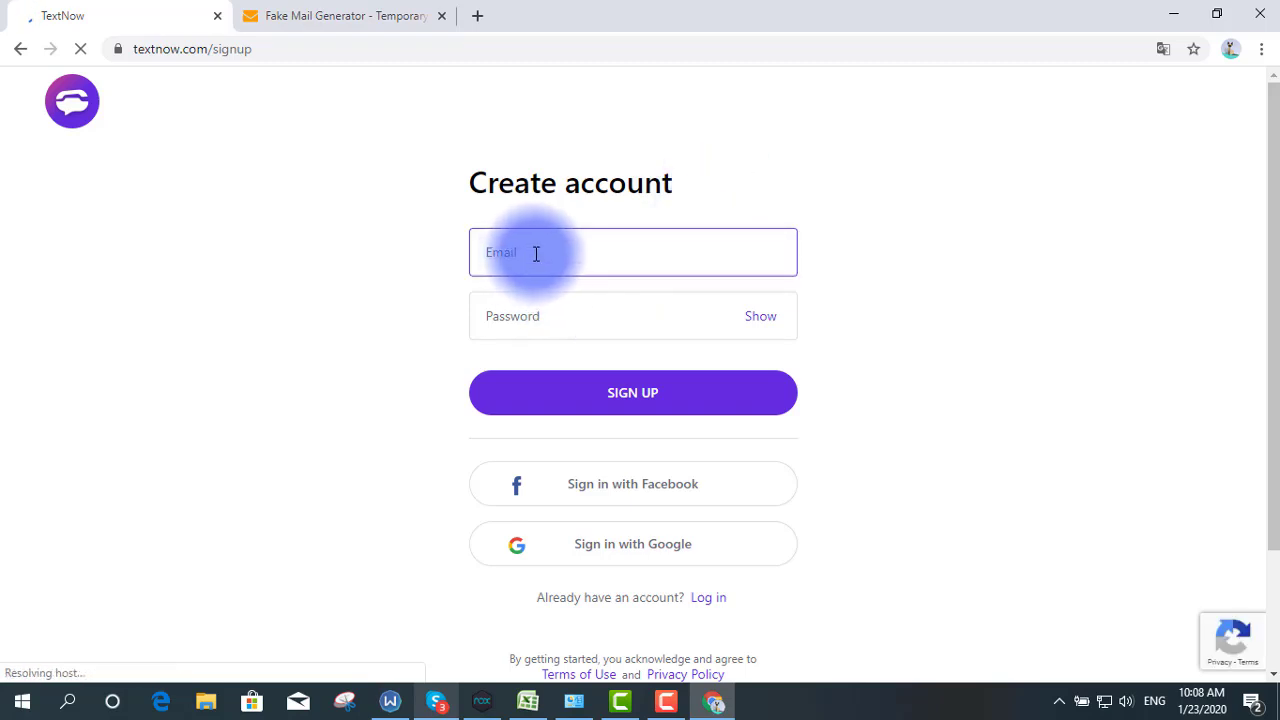
pyautogui.hotkey('ctrl', 'v')
pyautogui.click(530, 320)
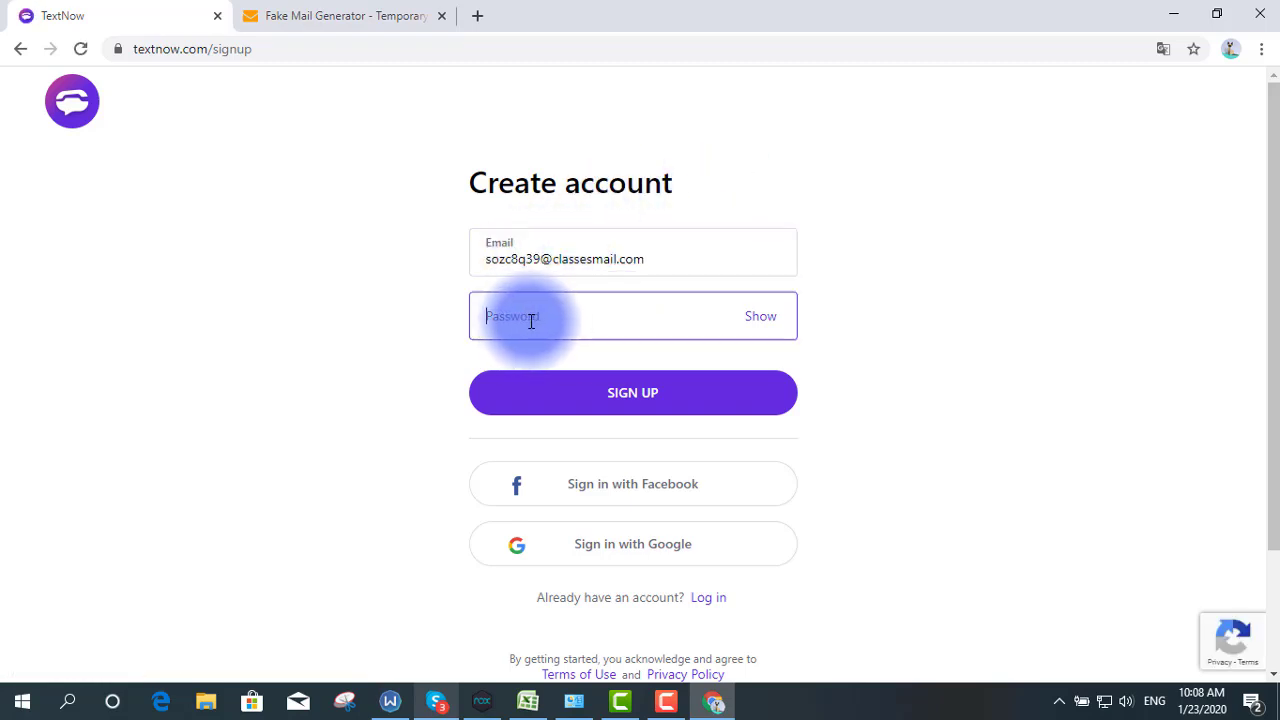
pyautogui.hotkey('ctrl', 'v')
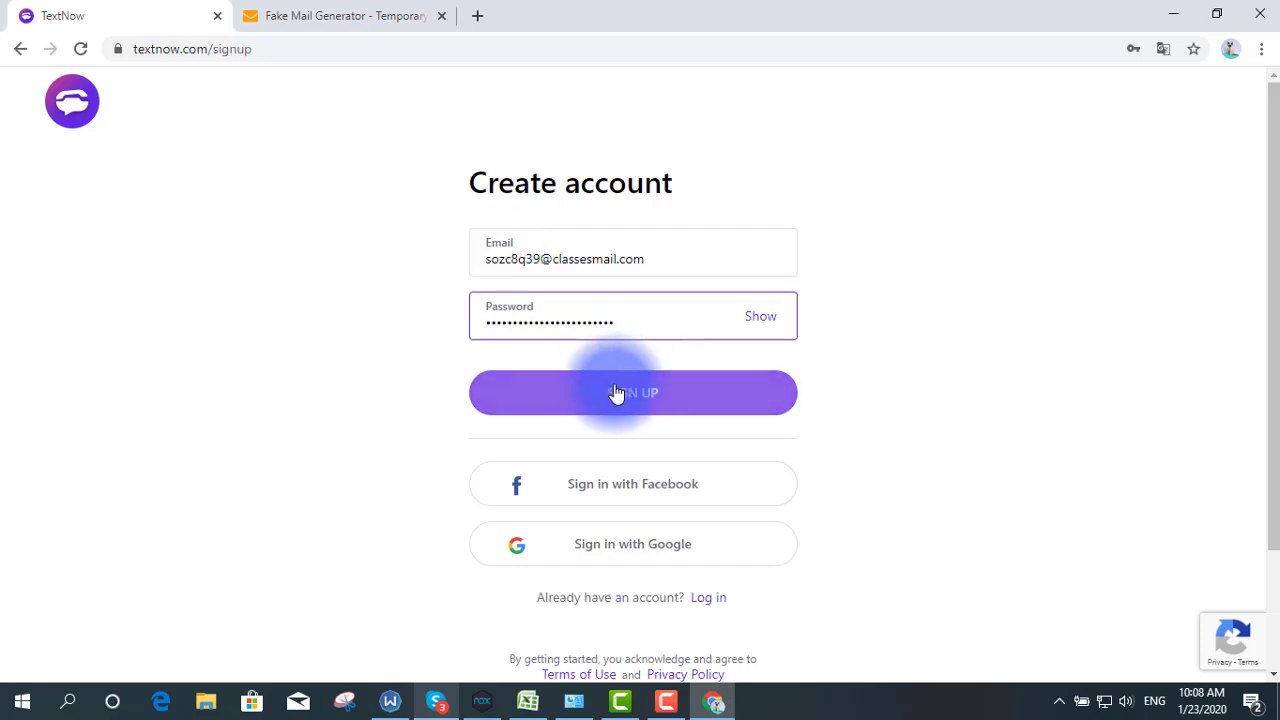
pyautogui.click(614, 391)
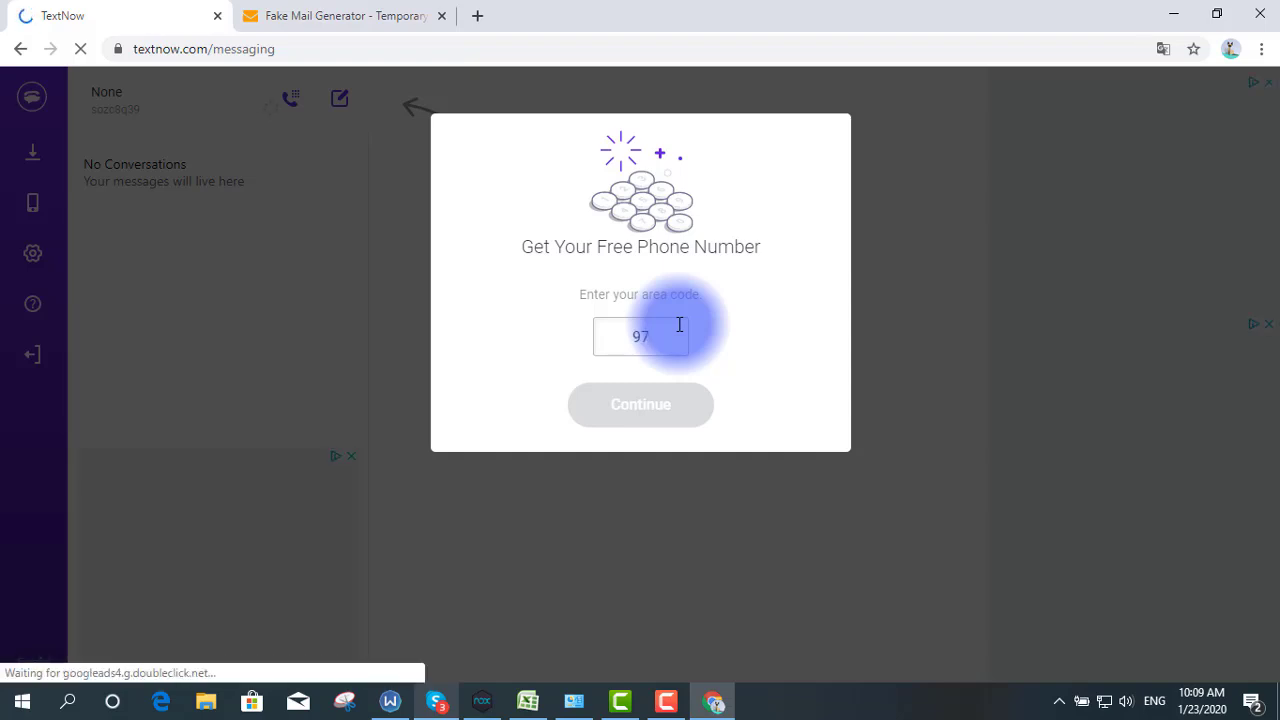
# - Change the requested number's area code from 971 to 212 and continue
pyautogui.click(660, 415)
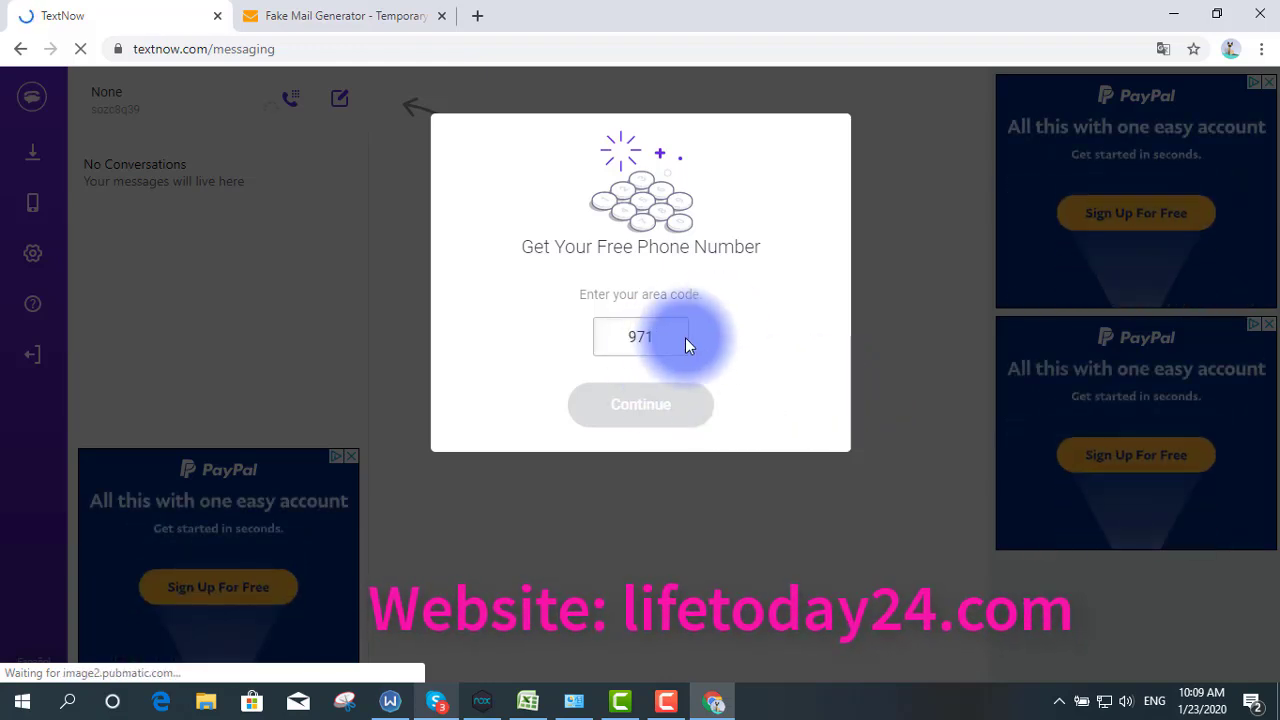
pyautogui.press('BackSpace')
pyautogui.press('BackSpace')
pyautogui.press('BackSpace')
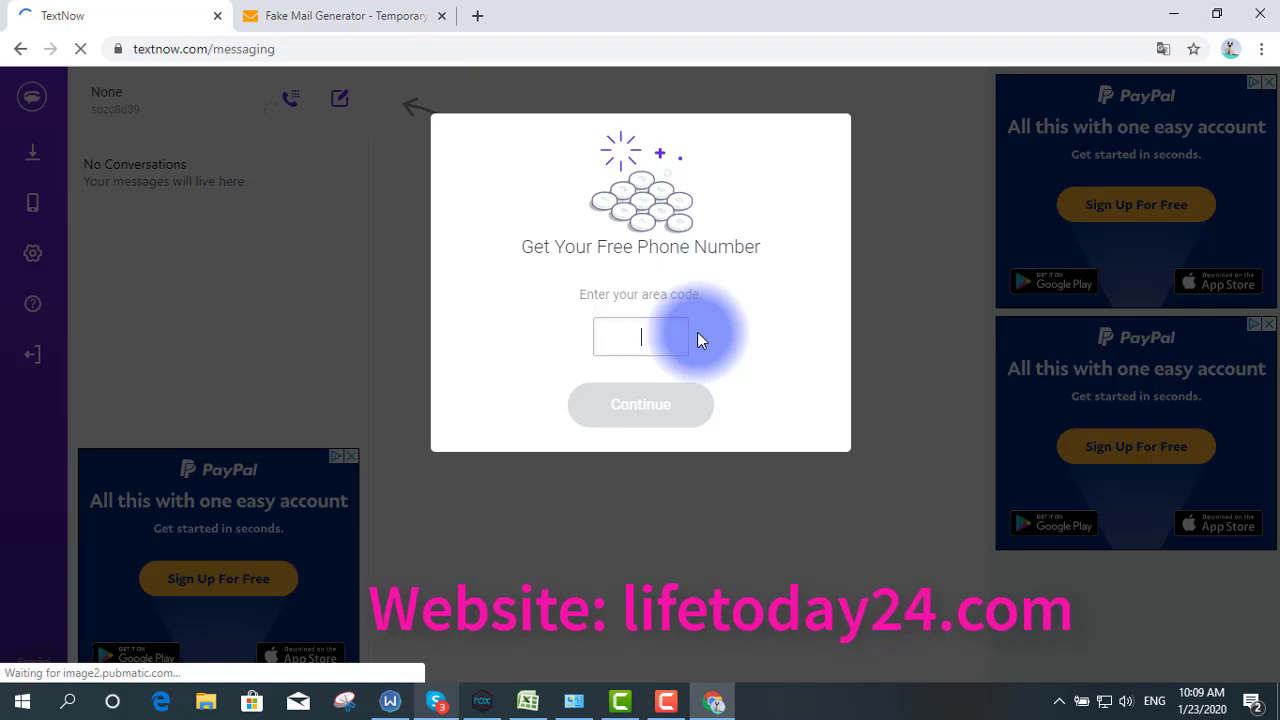
pyautogui.write('212')
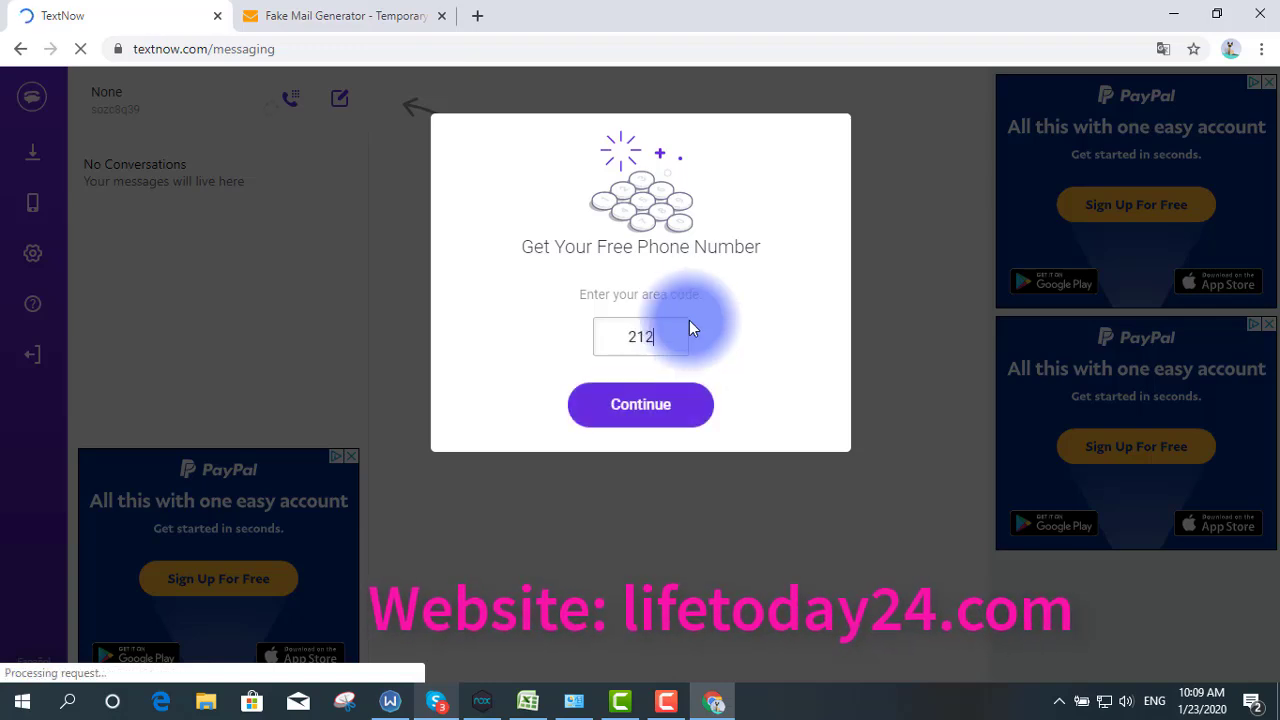
pyautogui.click(655, 418)
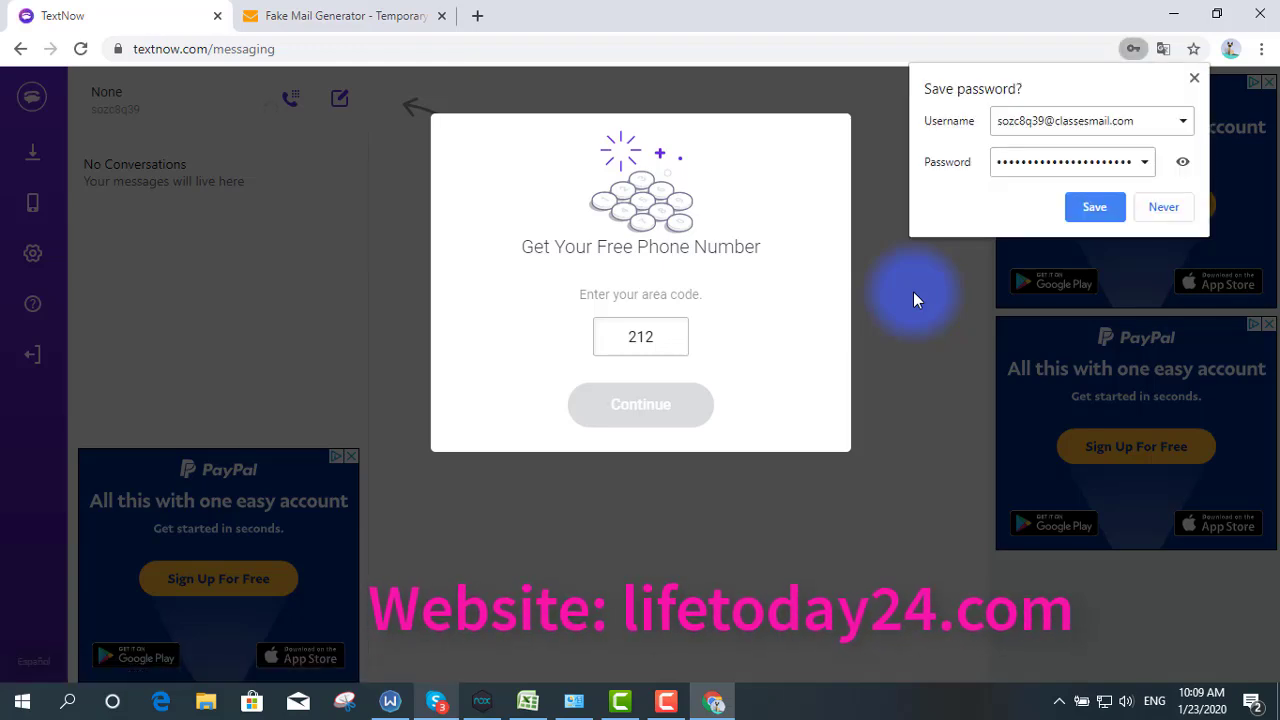
# - Dismiss the save-password bubble and pass the captcha by selecting the car images
pyautogui.click(1193, 77)
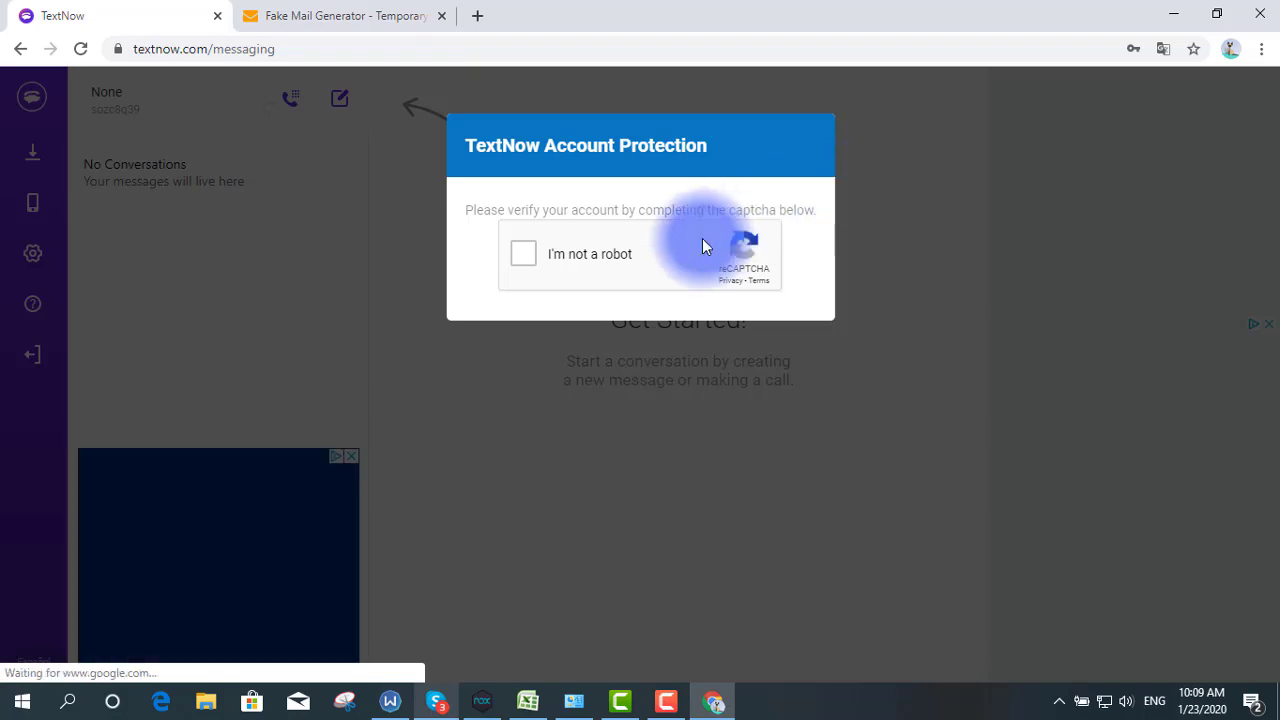
pyautogui.click(525, 256)
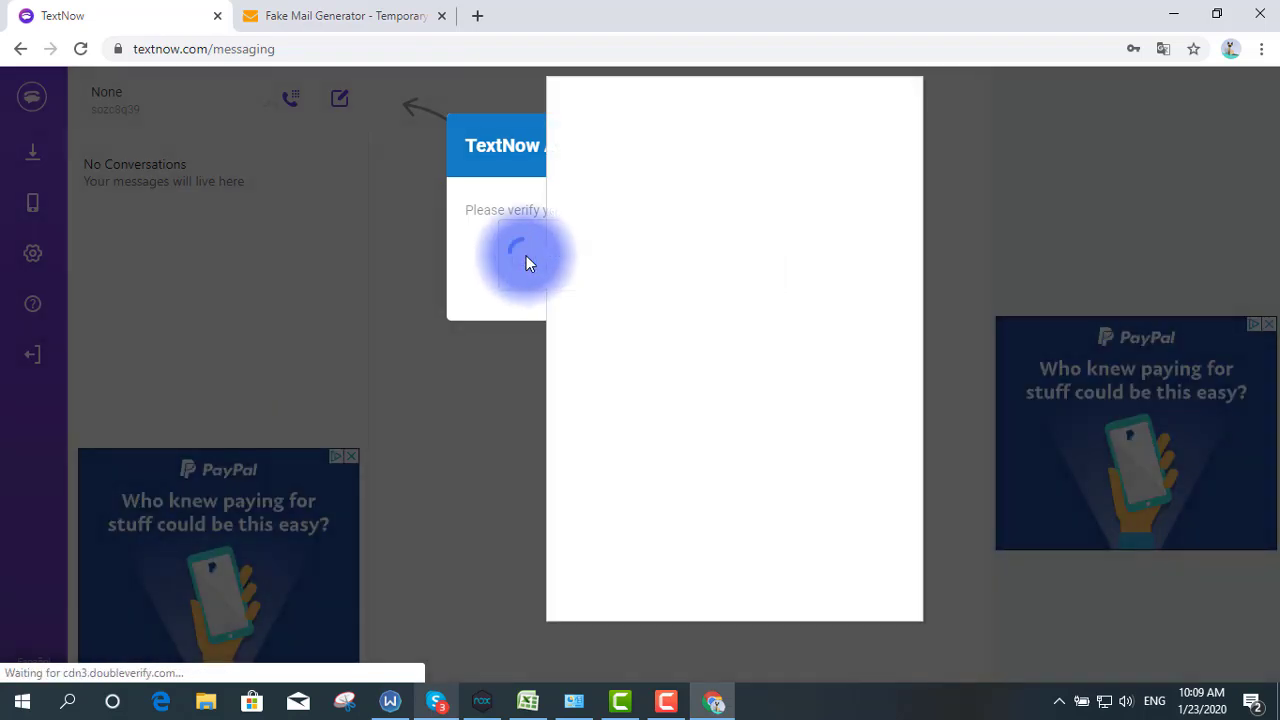
pyautogui.click(709, 373)
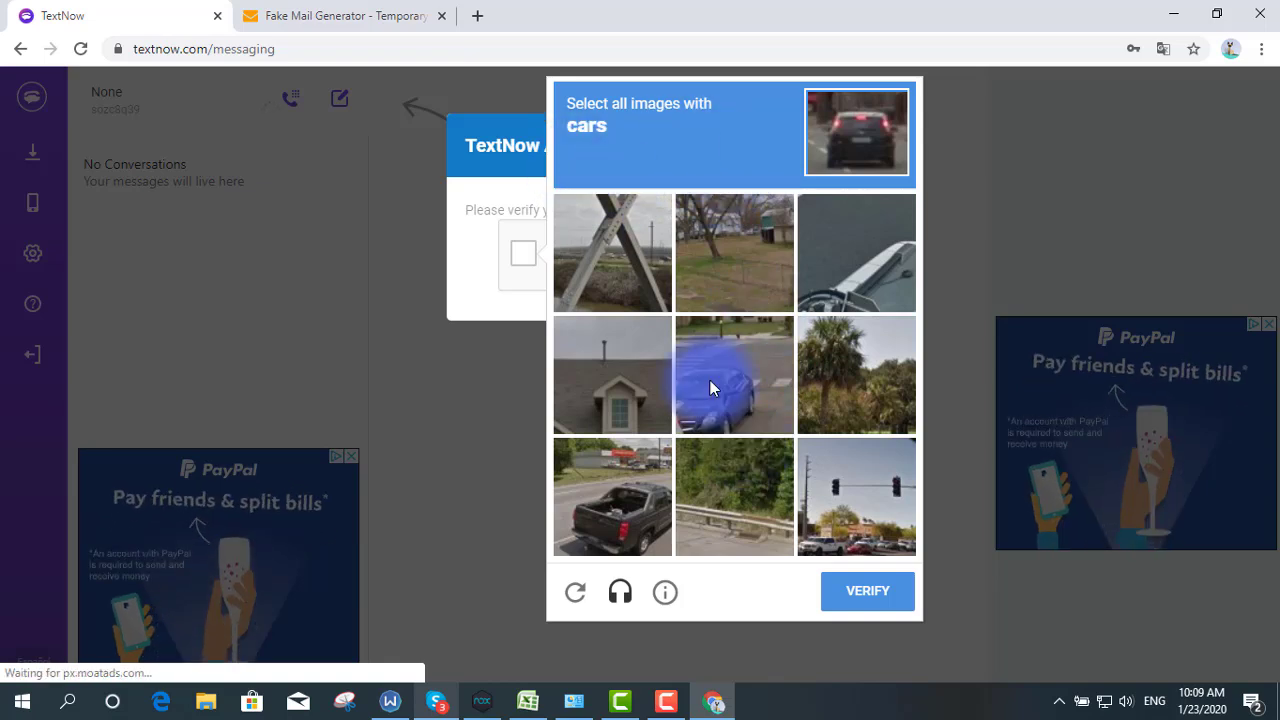
pyautogui.click(628, 480)
pyautogui.click(837, 528)
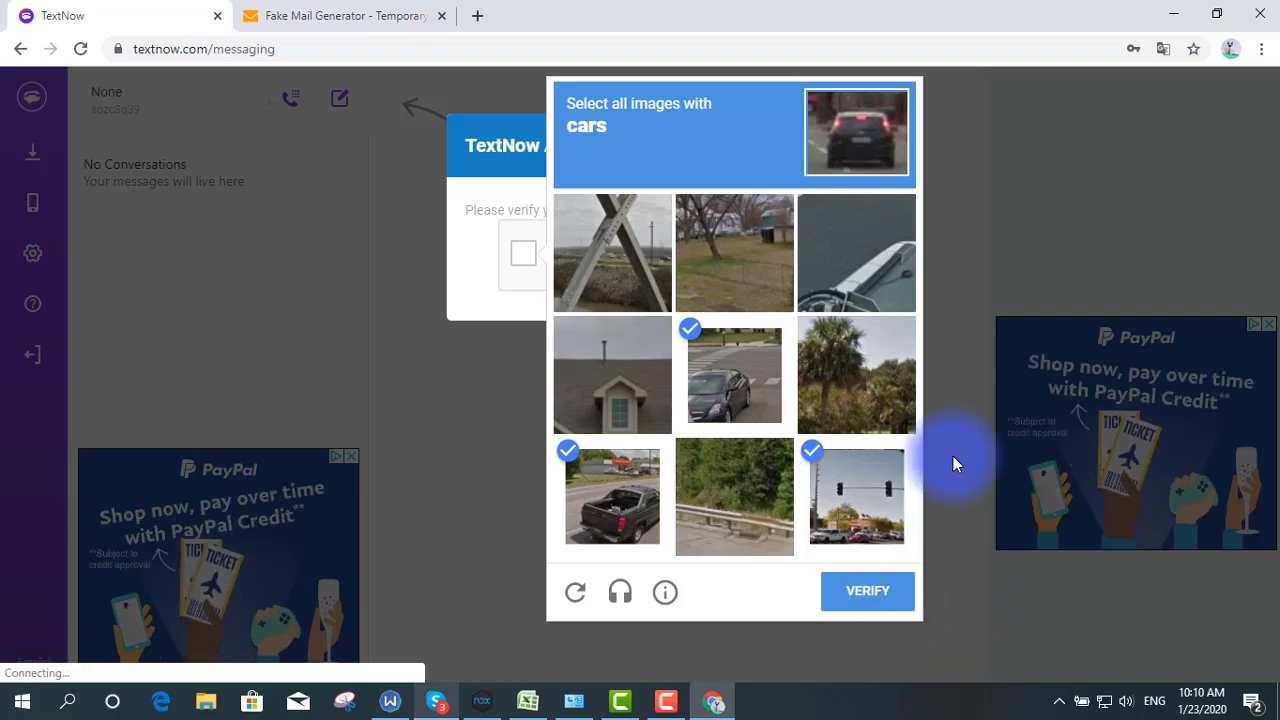
pyautogui.click(866, 580)
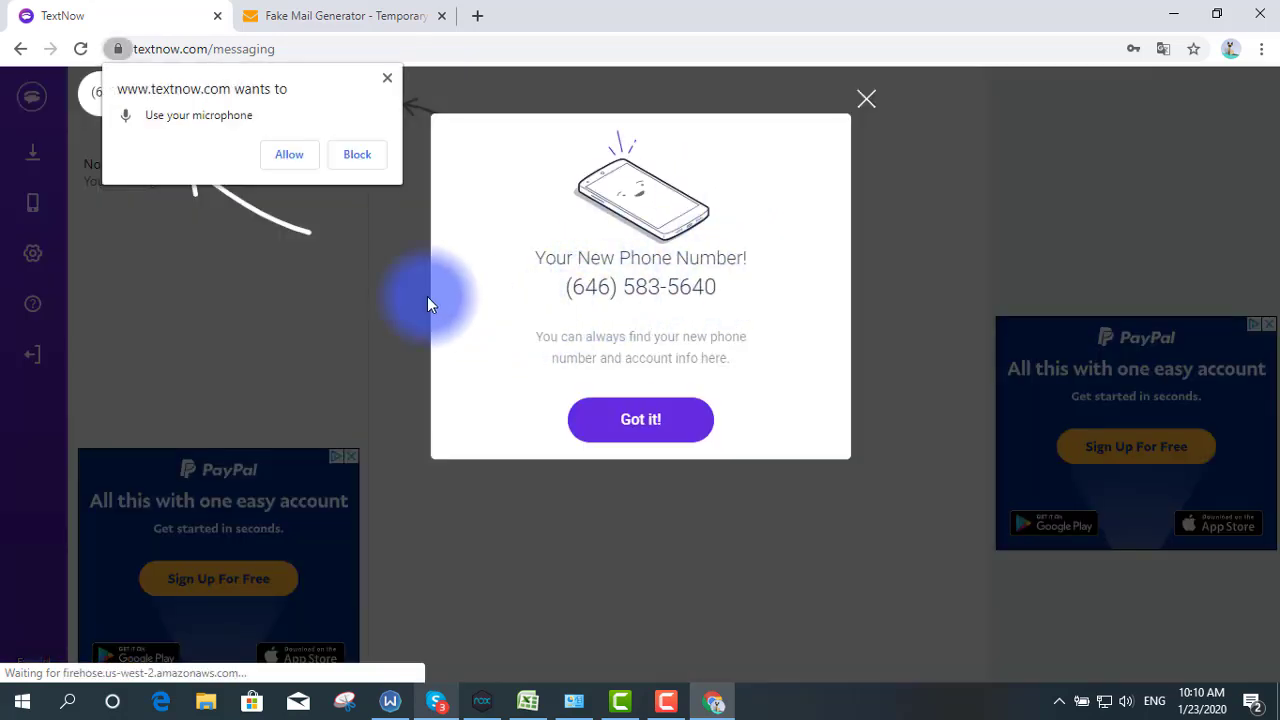
# - Block microphone access, allow TextNow notifications, and close the new-number notice
pyautogui.click(388, 80)
pyautogui.click(410, 206)
pyautogui.click(287, 156)
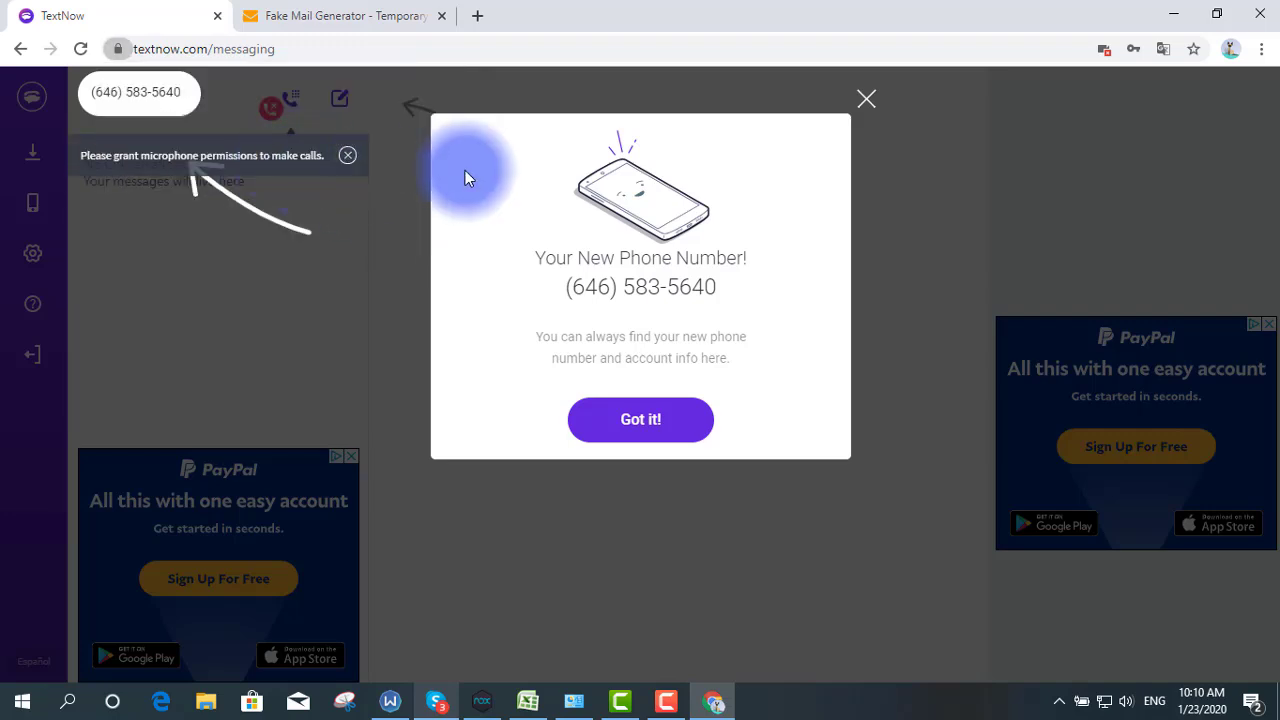
pyautogui.click(587, 427)
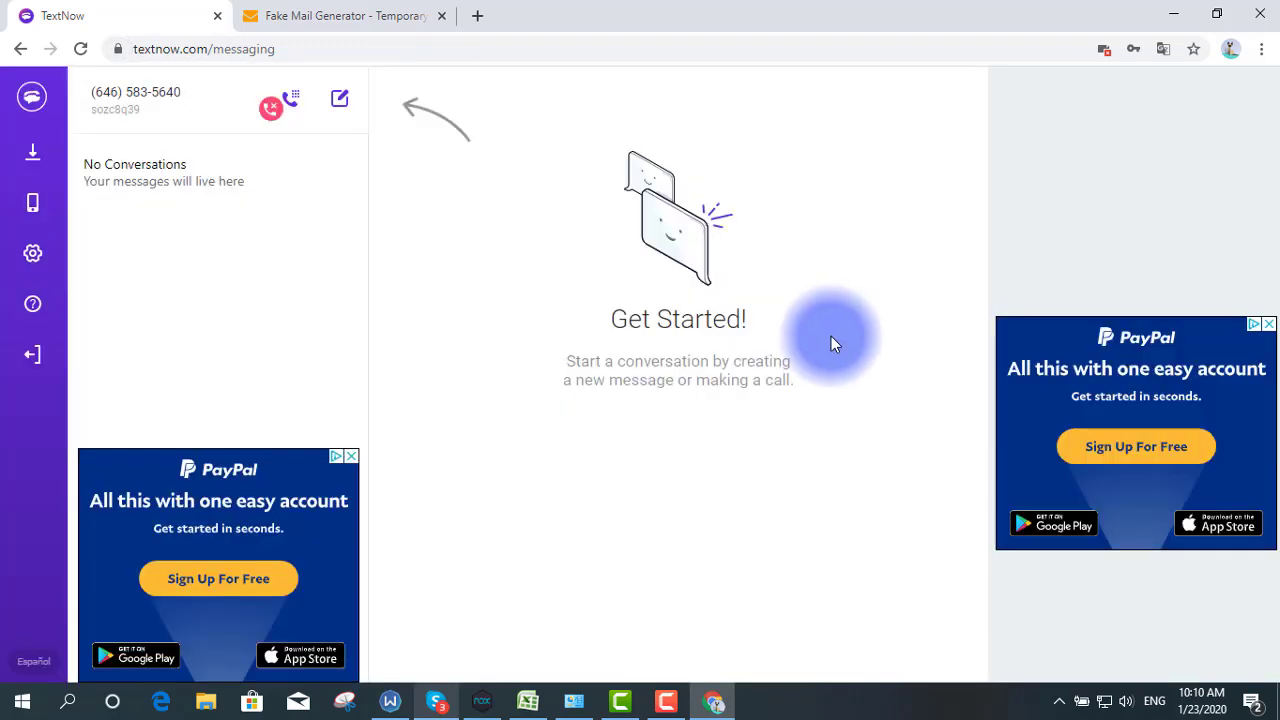
# - Dismiss TextNow's microphone permission banner and bring up Windscribe
pyautogui.click(291, 14)
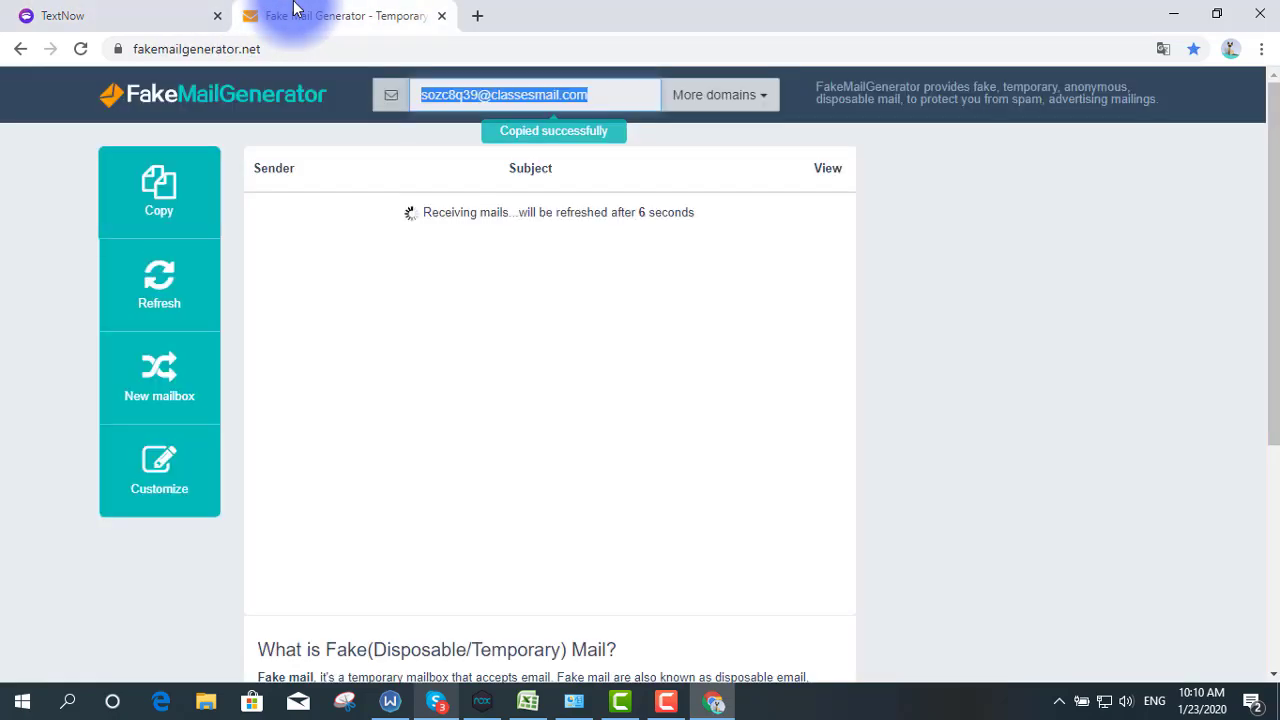
pyautogui.click(143, 14)
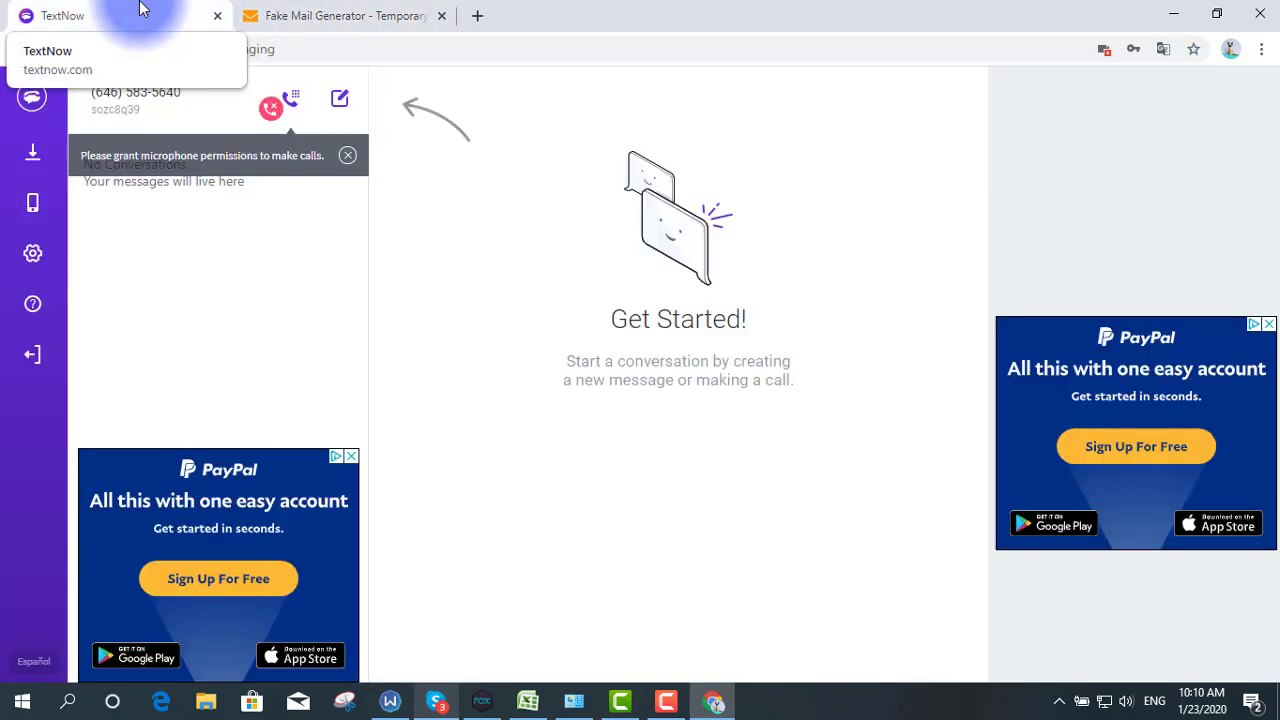
pyautogui.click(347, 155)
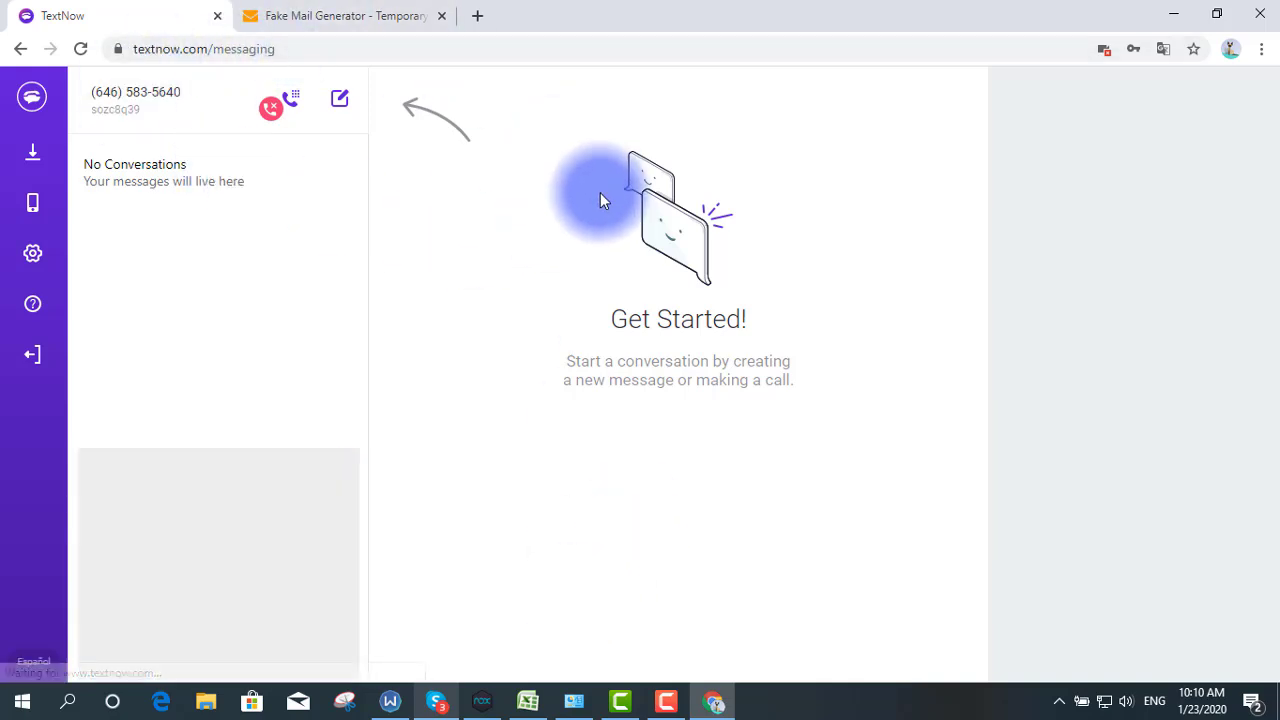
pyautogui.click(482, 701)
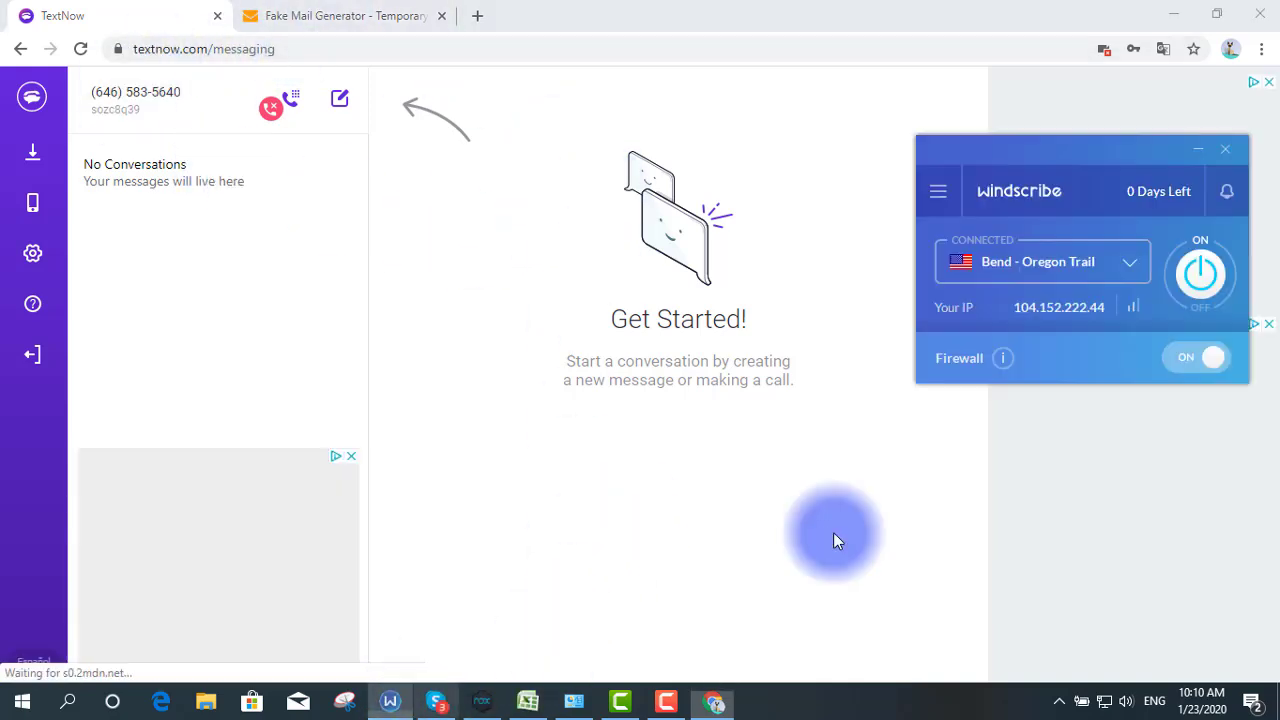
# - Disconnect the Windscribe VPN and hide its window
pyautogui.click(1205, 265)
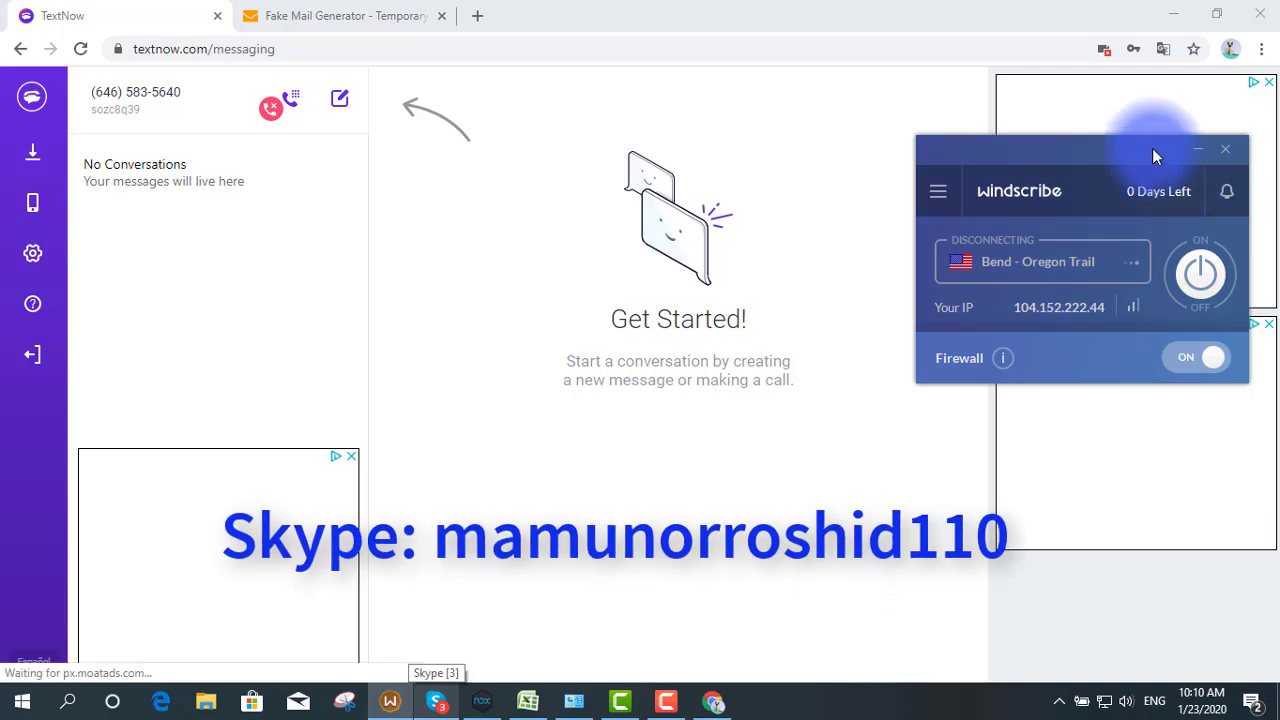
pyautogui.moveTo(1152, 148); pyautogui.dragTo(878, 149)
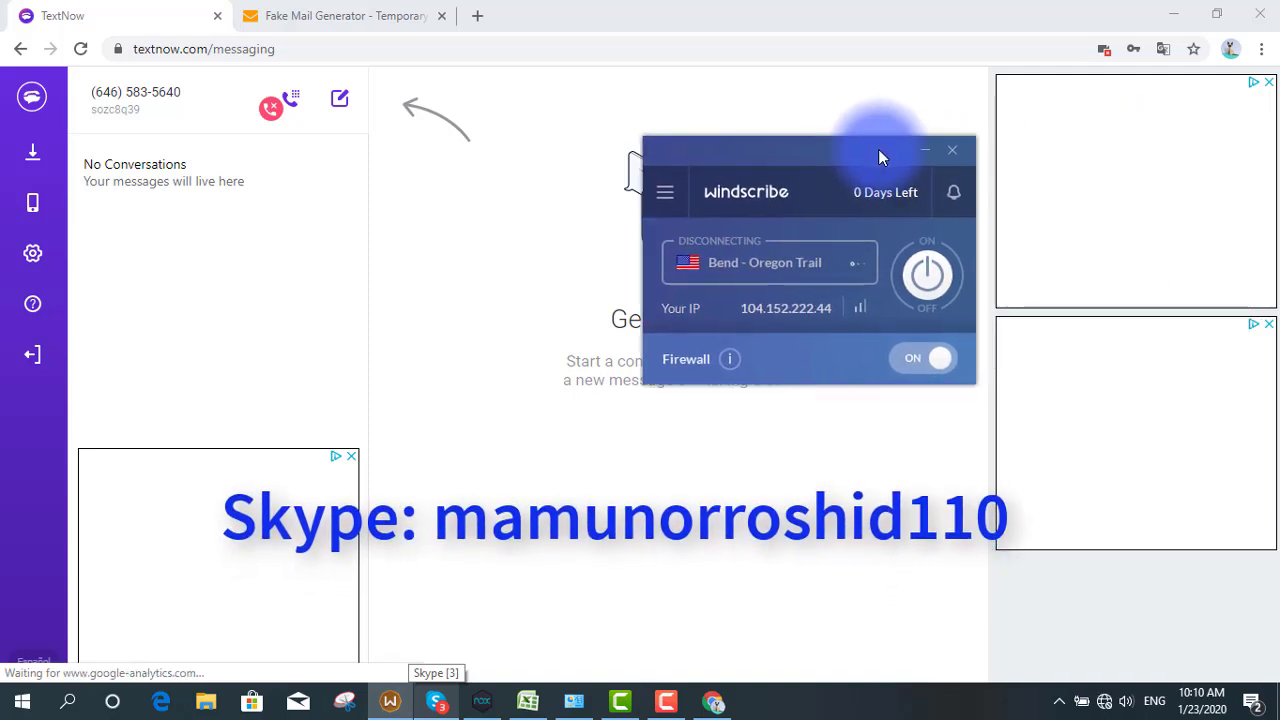
pyautogui.click(666, 701)
pyautogui.click(666, 701)
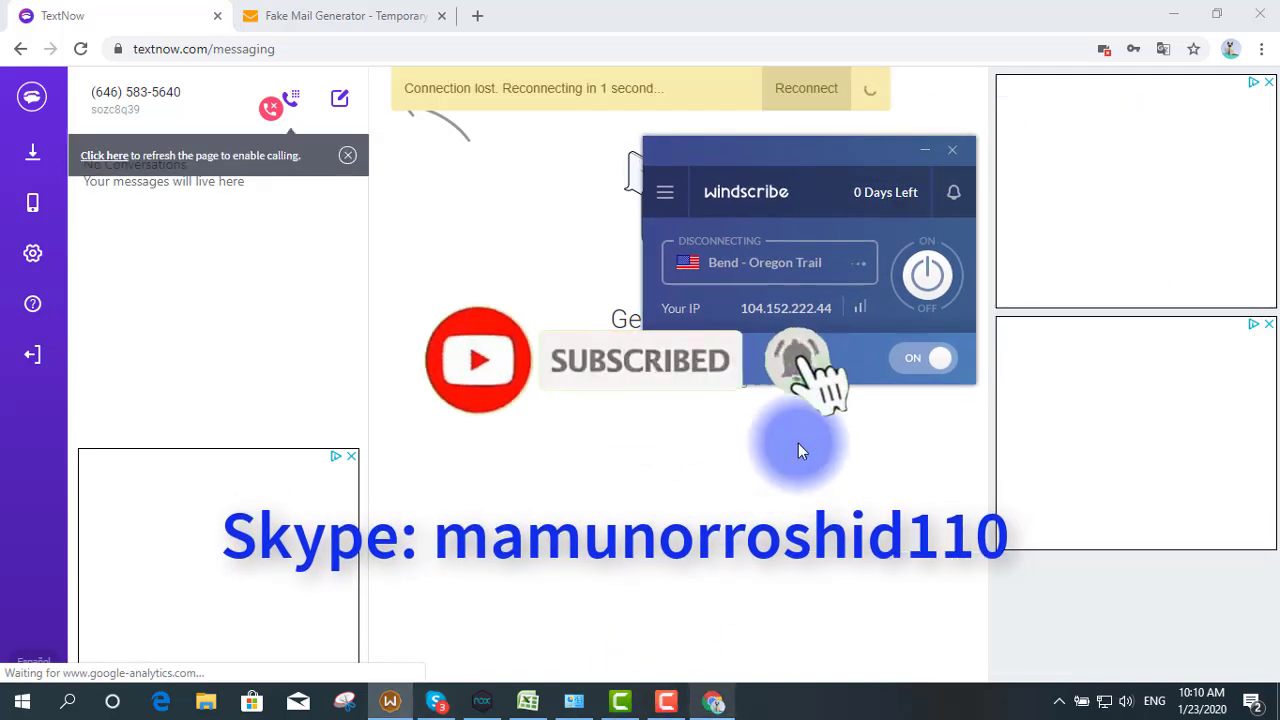
pyautogui.click(924, 149)
# - Back on TextNow, dismiss the refresh notice and select the new phone number
pyautogui.click(307, 18)
pyautogui.hotkey('ctrl', 'Tab')
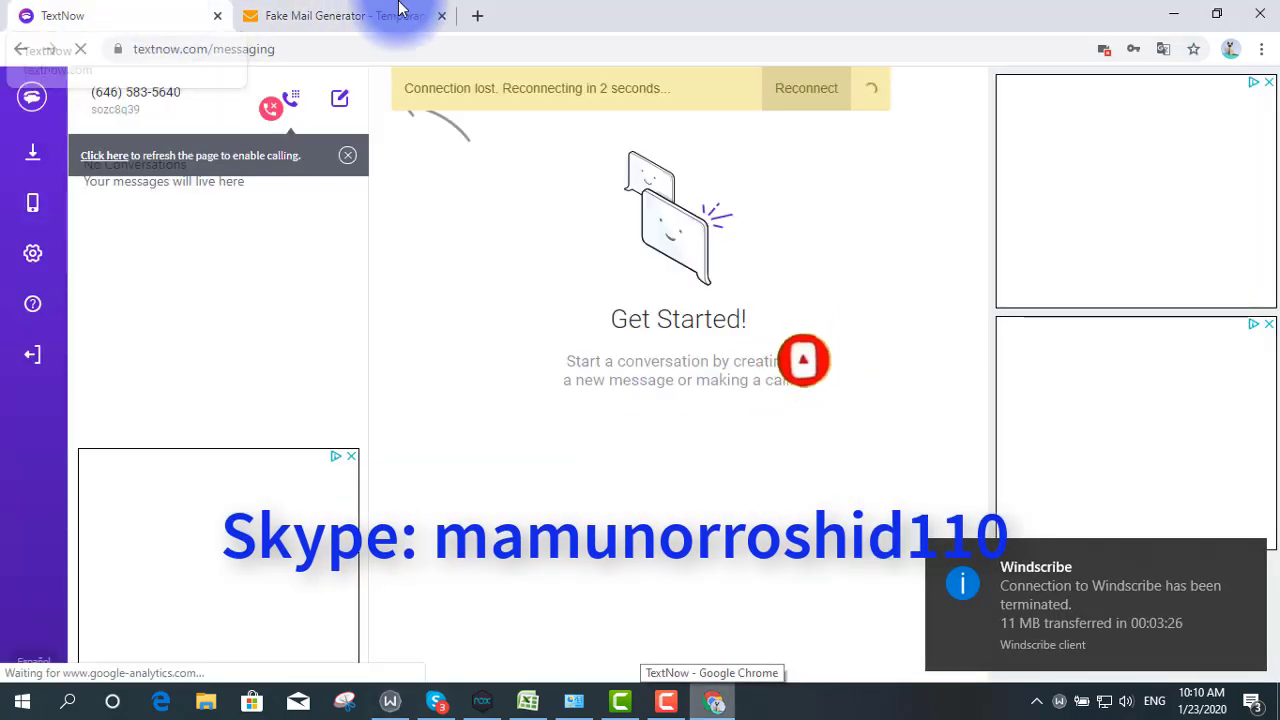
pyautogui.click(349, 158)
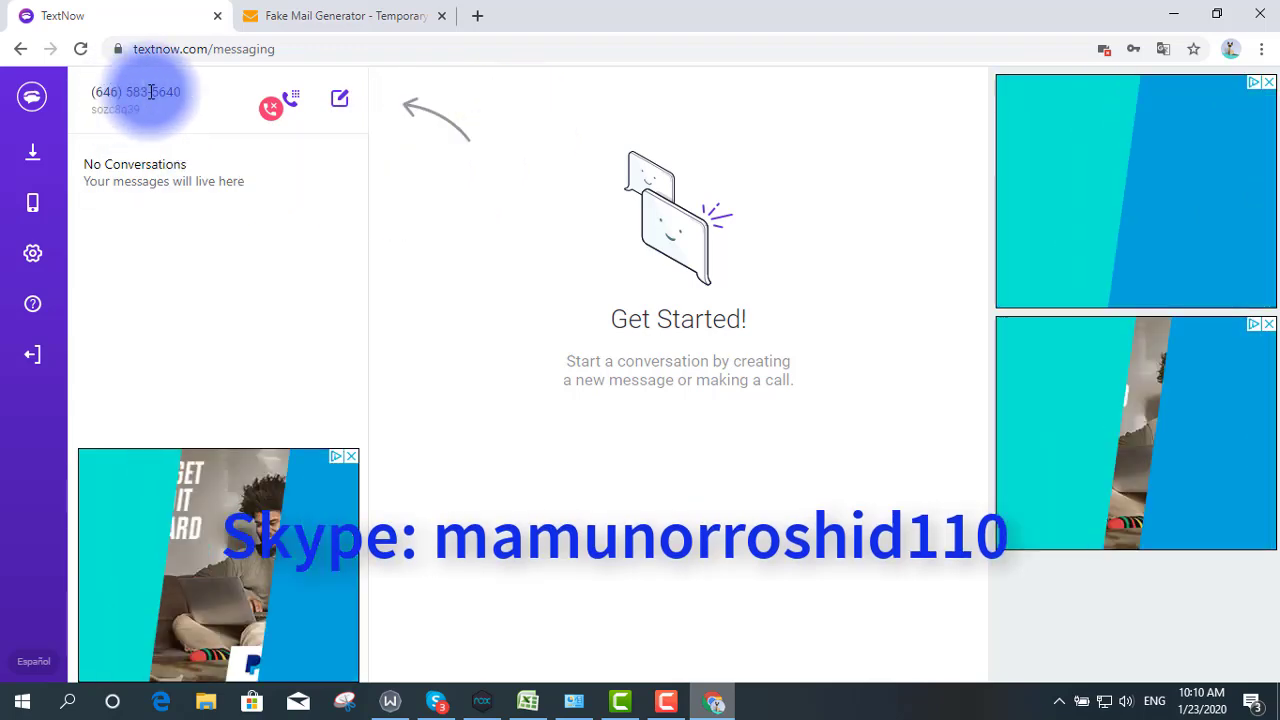
pyautogui.moveTo(180, 88); pyautogui.dragTo(99, 83)
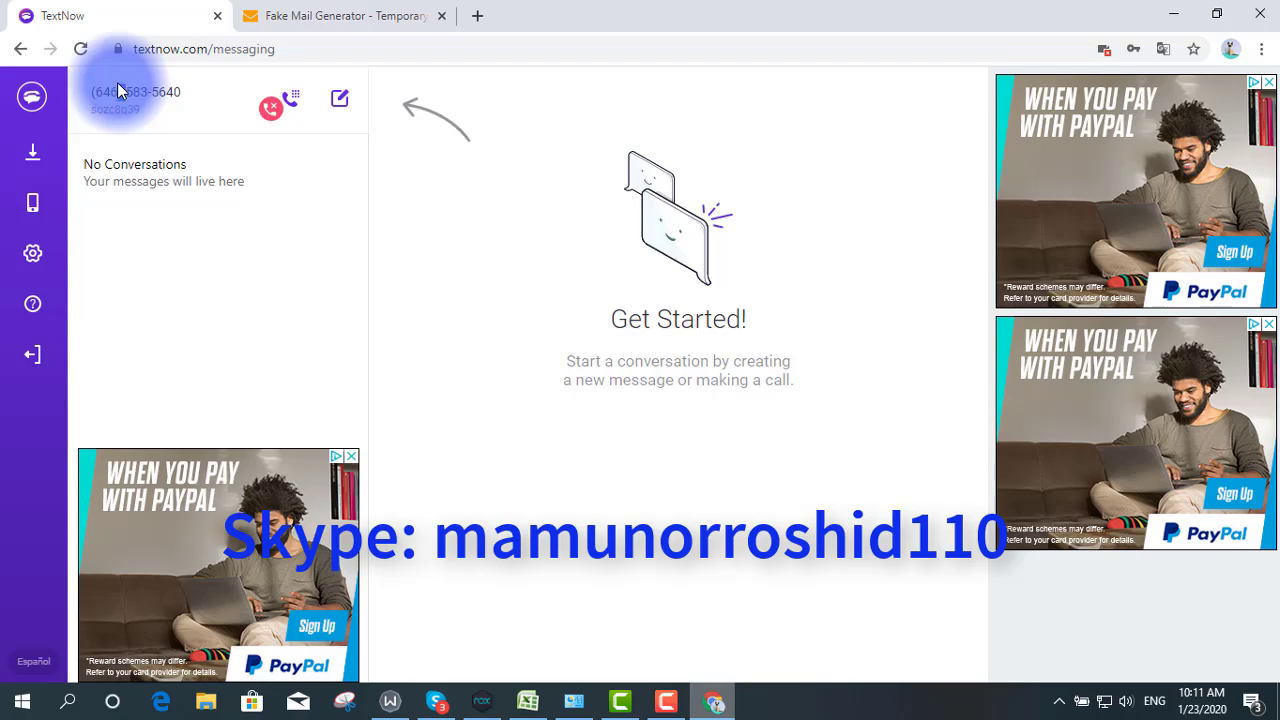
# - Minimize Chrome and refresh the desktop a few times
pyautogui.click(965, 73)
pyautogui.click(1173, 15)
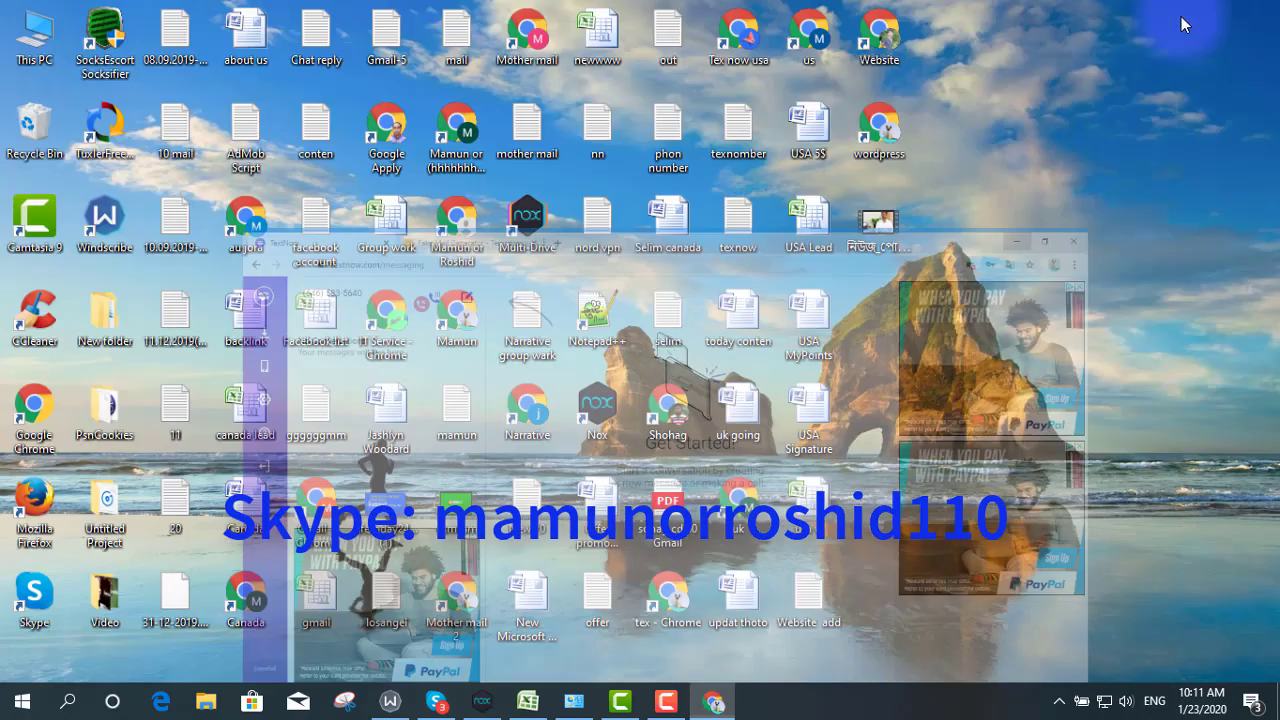
pyautogui.rightClick(957, 208)
pyautogui.click(988, 263)
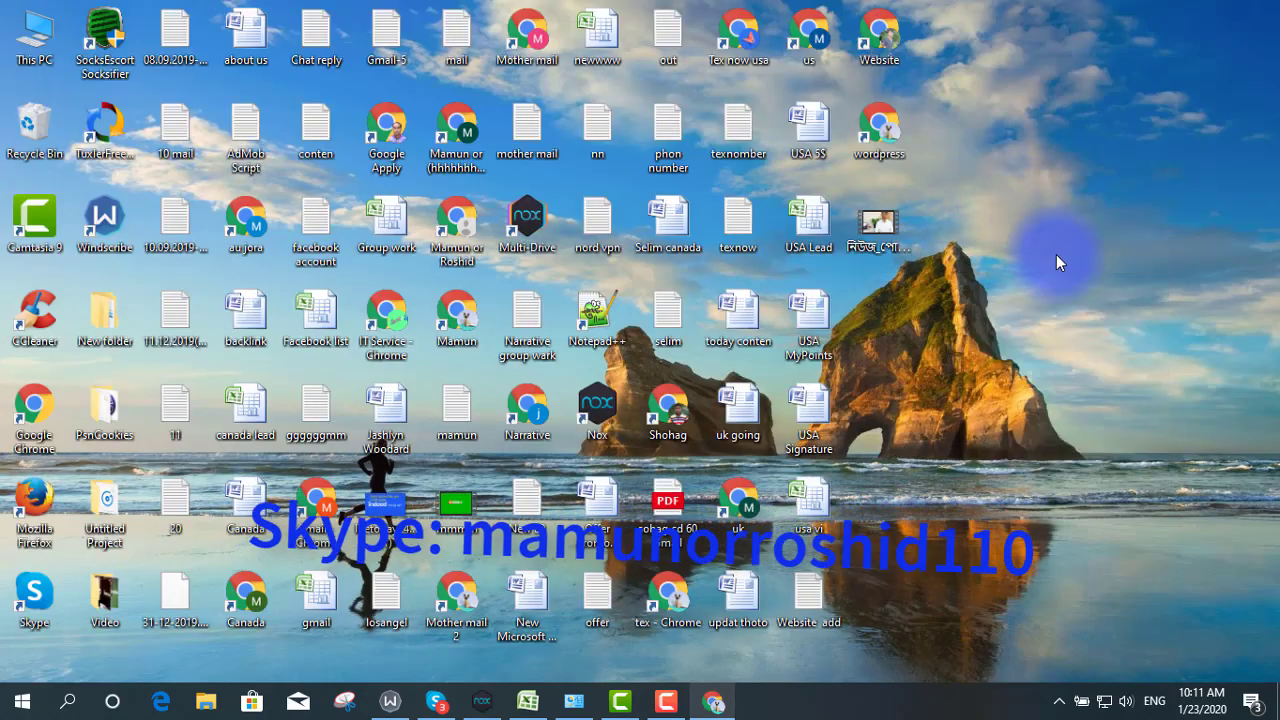
pyautogui.rightClick(1032, 168)
pyautogui.click(1080, 223)
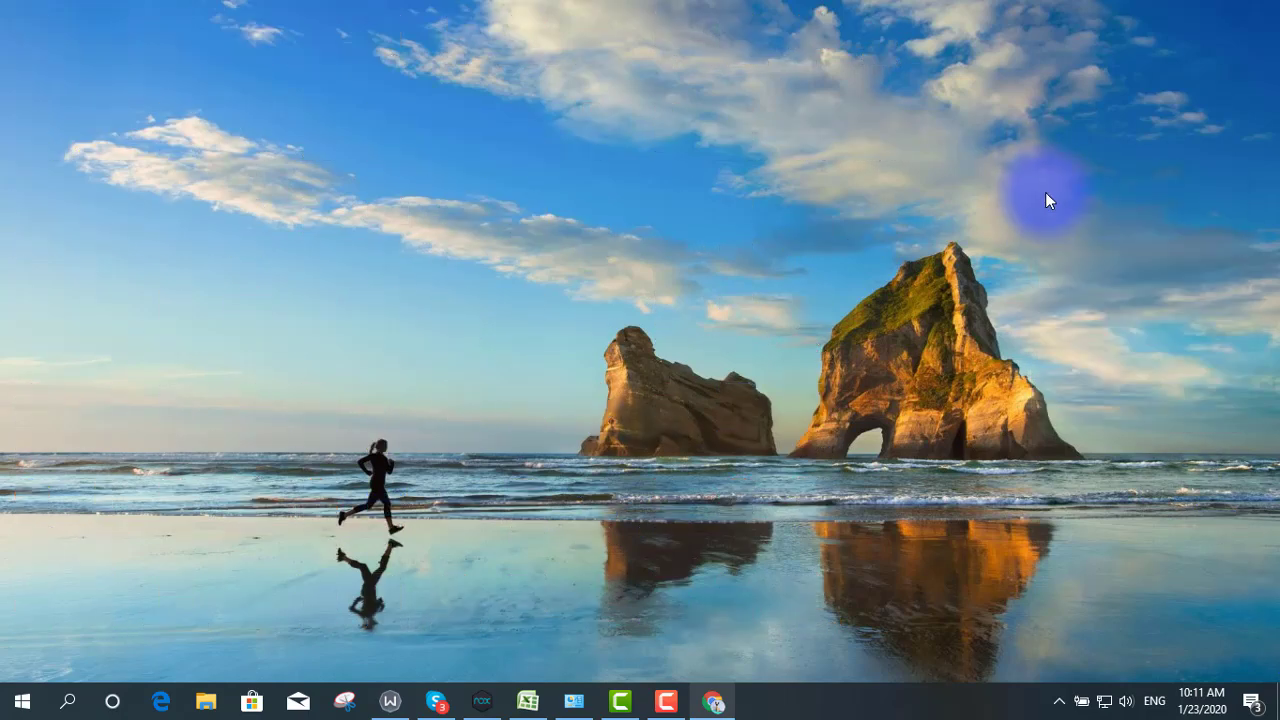
pyautogui.rightClick(1047, 193)
pyautogui.click(1080, 248)
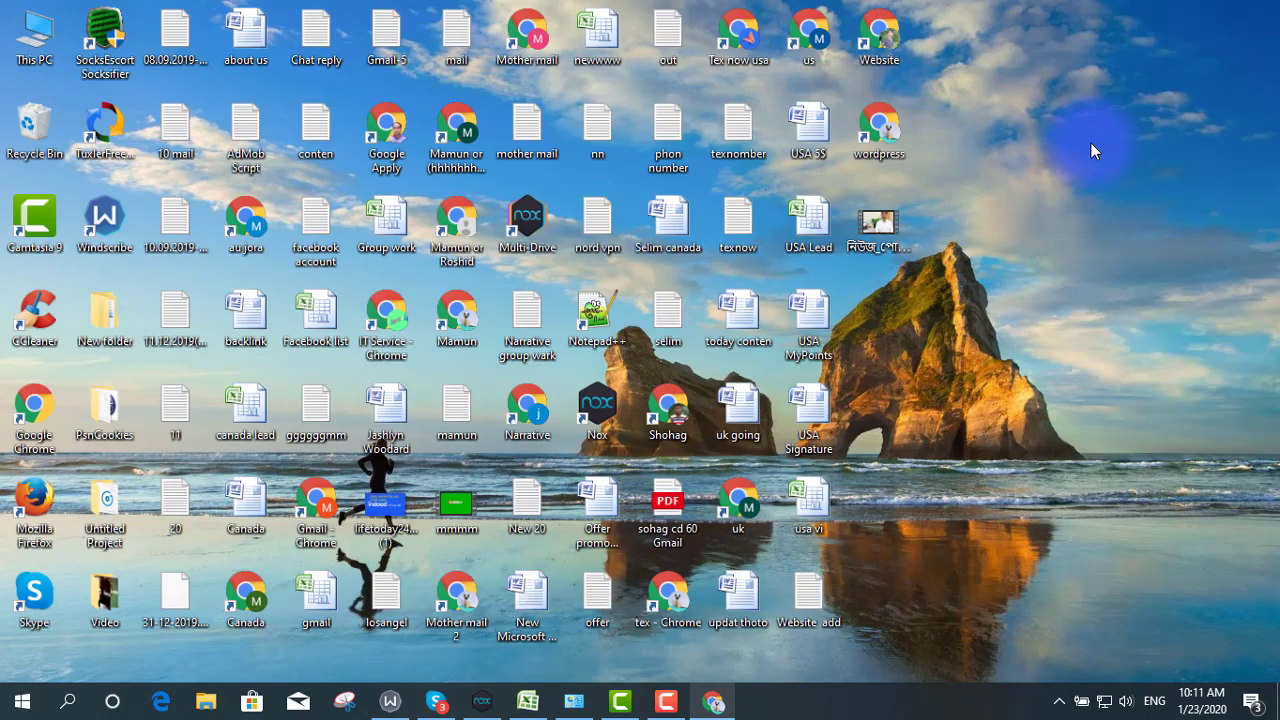
# - In NoxPlayer, clear Facebook's app data from App info and close it from recents
pyautogui.click(490, 698)
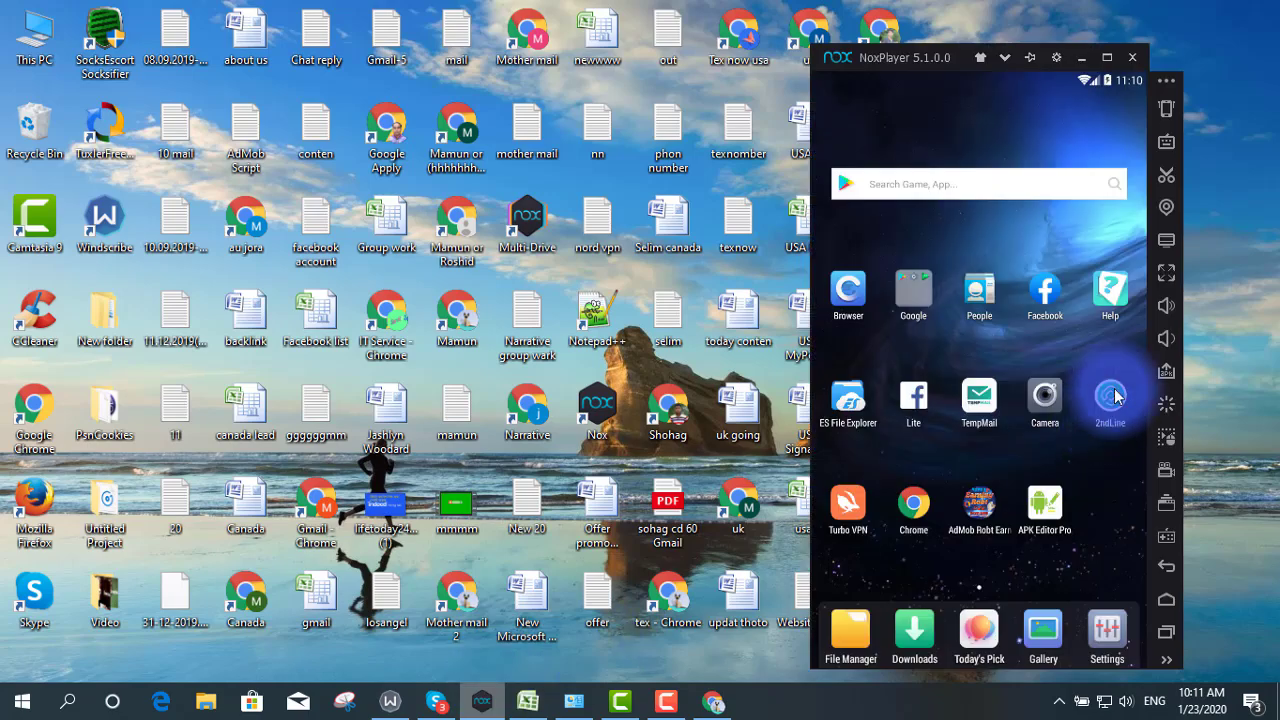
pyautogui.moveTo(954, 66); pyautogui.dragTo(900, 37)
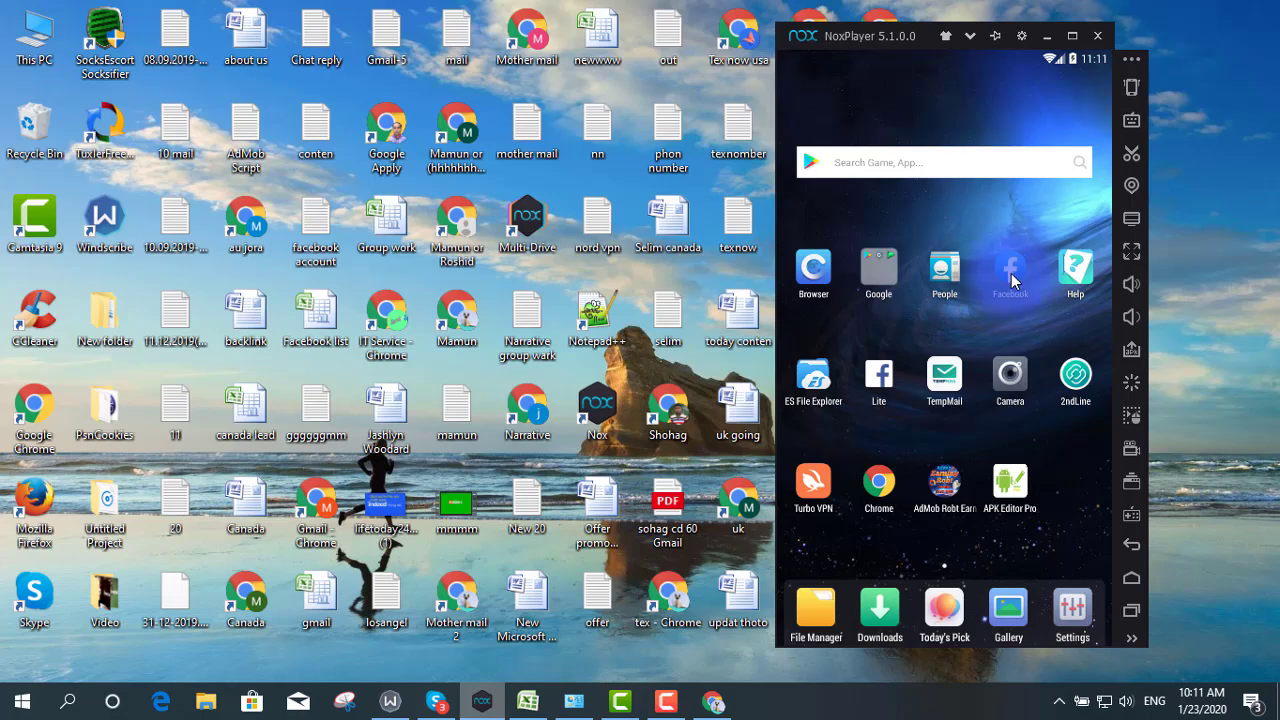
pyautogui.moveTo(1011, 273); pyautogui.dragTo(1025, 81)
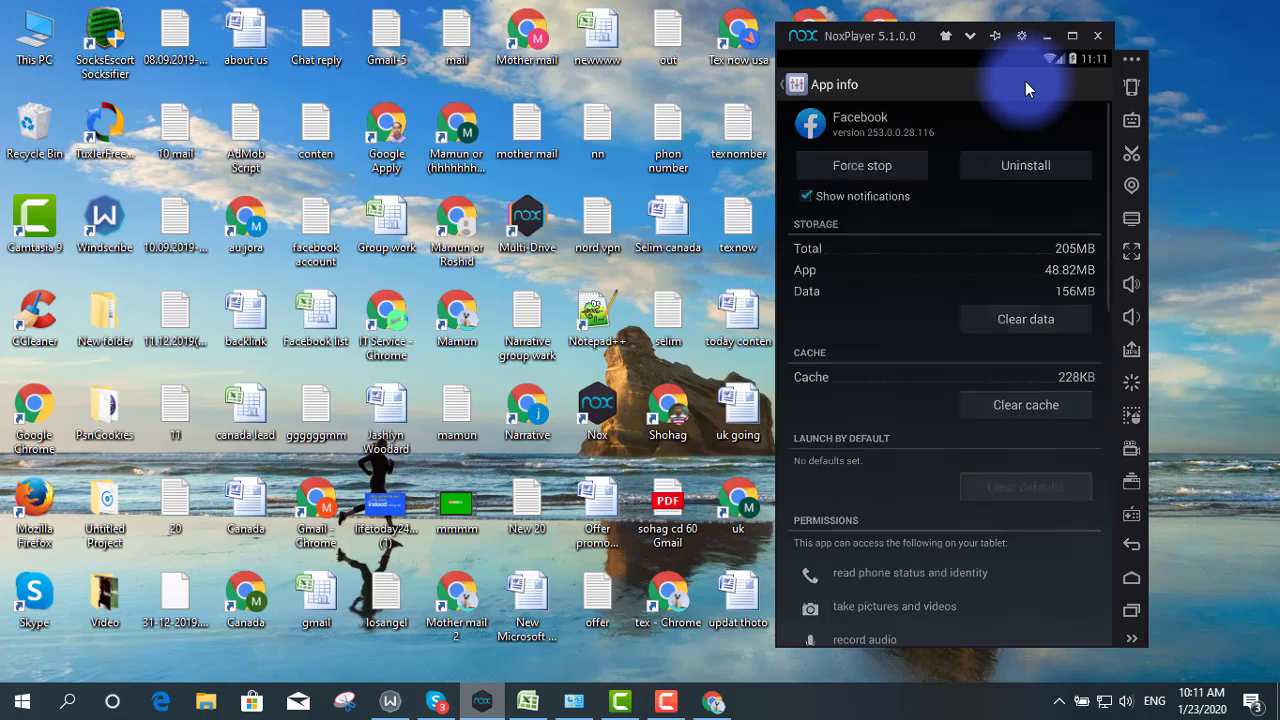
pyautogui.click(1036, 322)
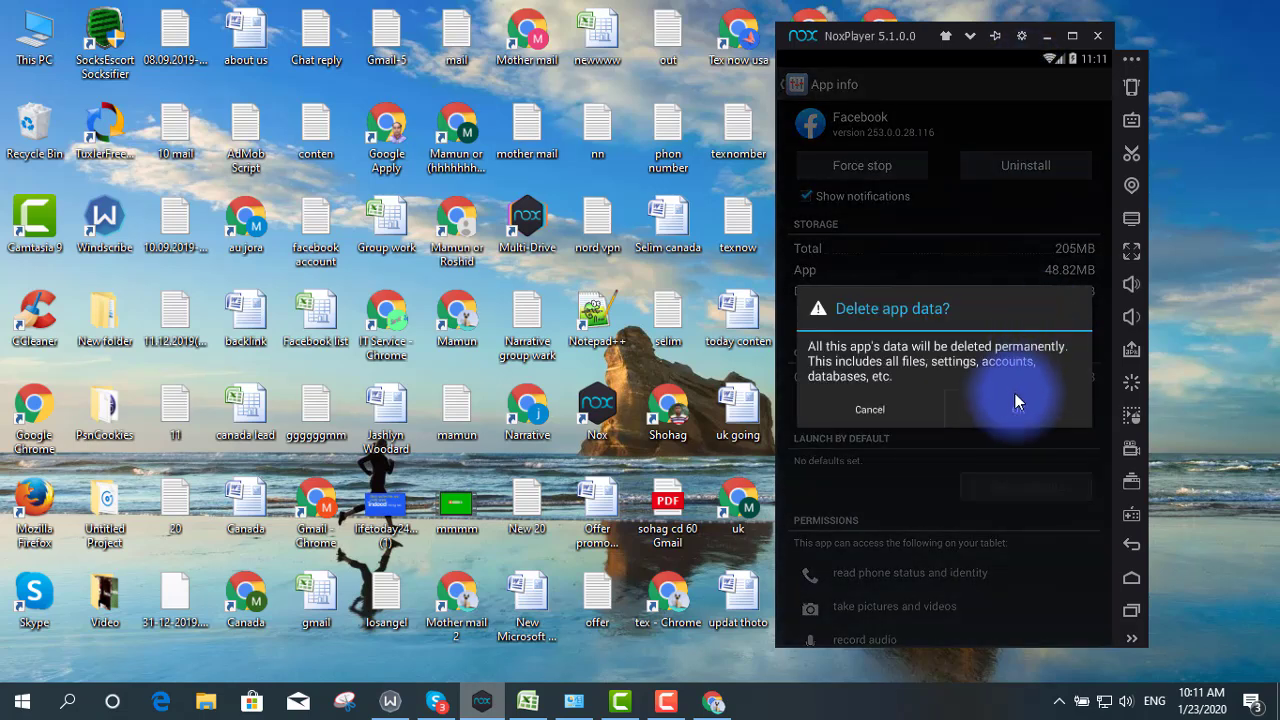
pyautogui.click(1016, 404)
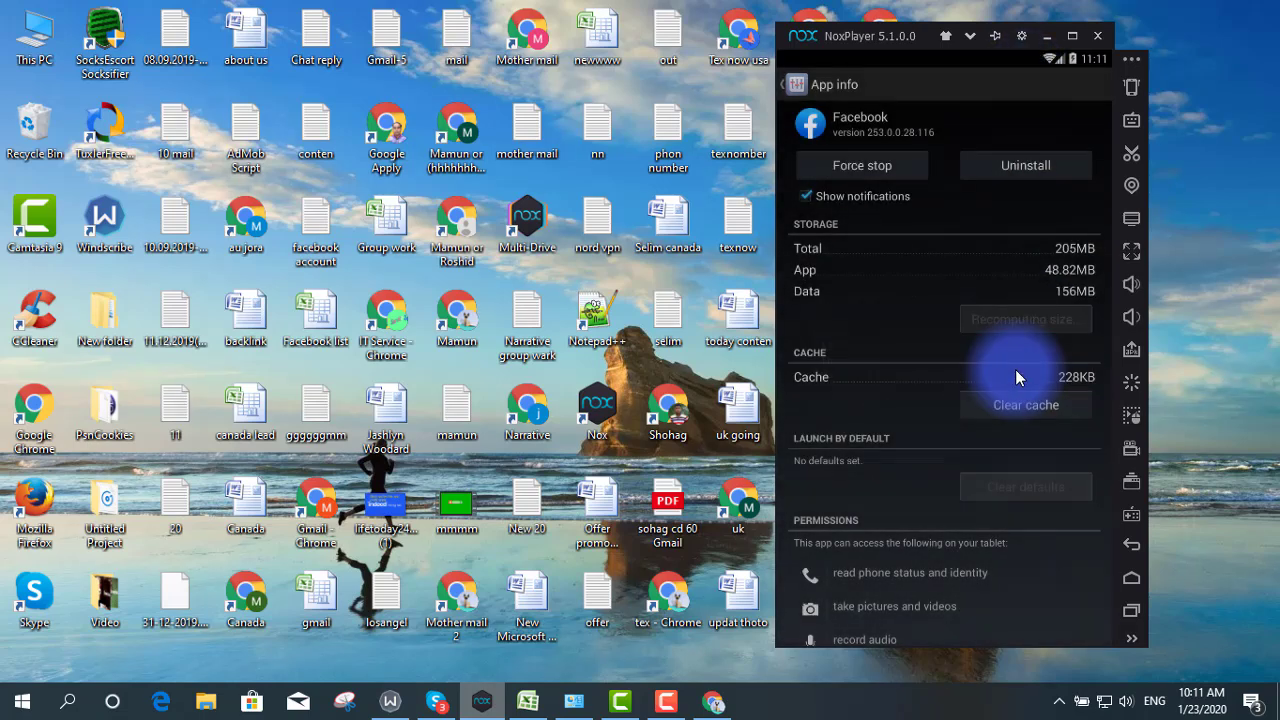
pyautogui.click(1124, 615)
pyautogui.moveTo(1018, 564); pyautogui.dragTo(954, 576)
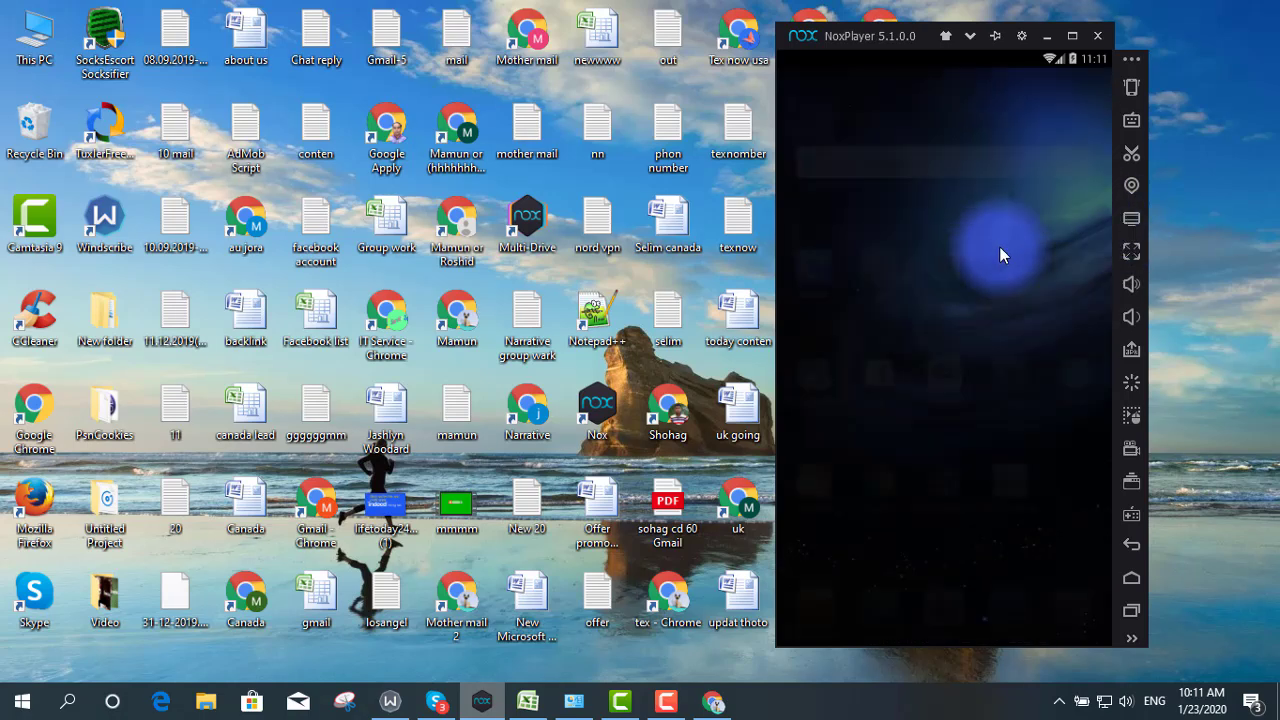
pyautogui.moveTo(907, 38); pyautogui.dragTo(921, 22)
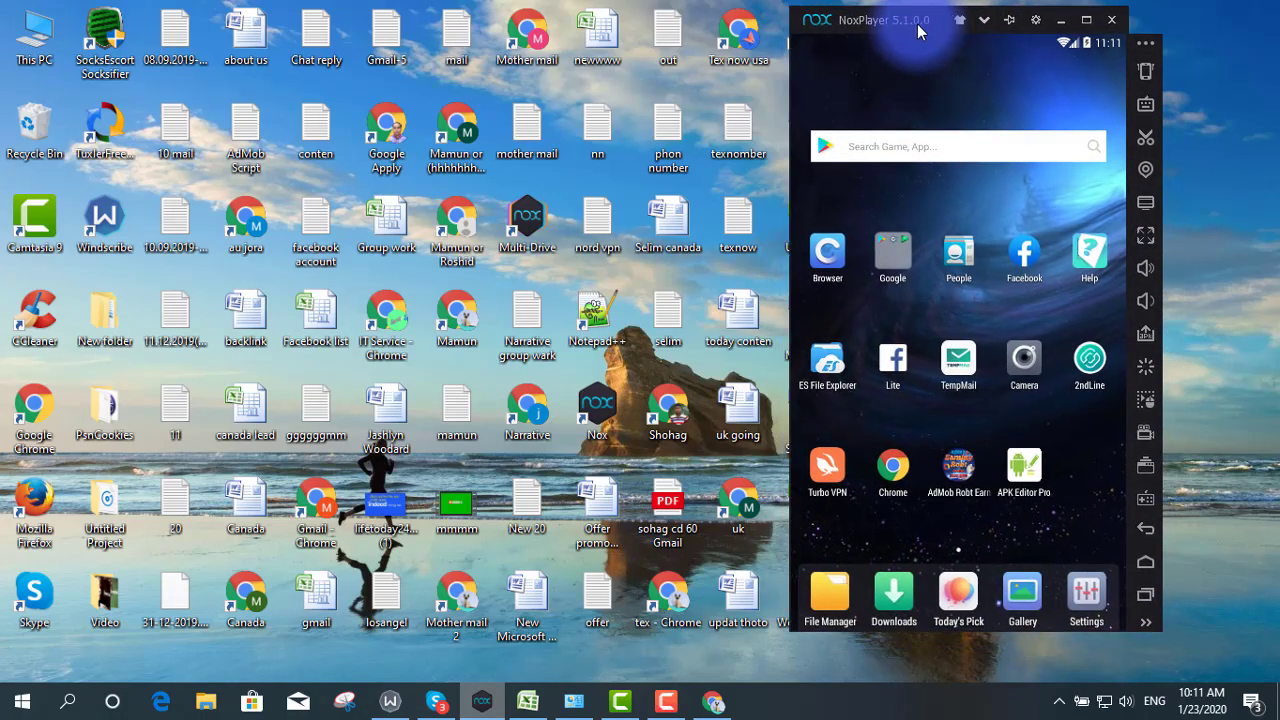
# - Launch Facebook in NoxPlayer and start Create New Facebook Account past the intro
pyautogui.click(1028, 262)
pyautogui.click(1026, 254)
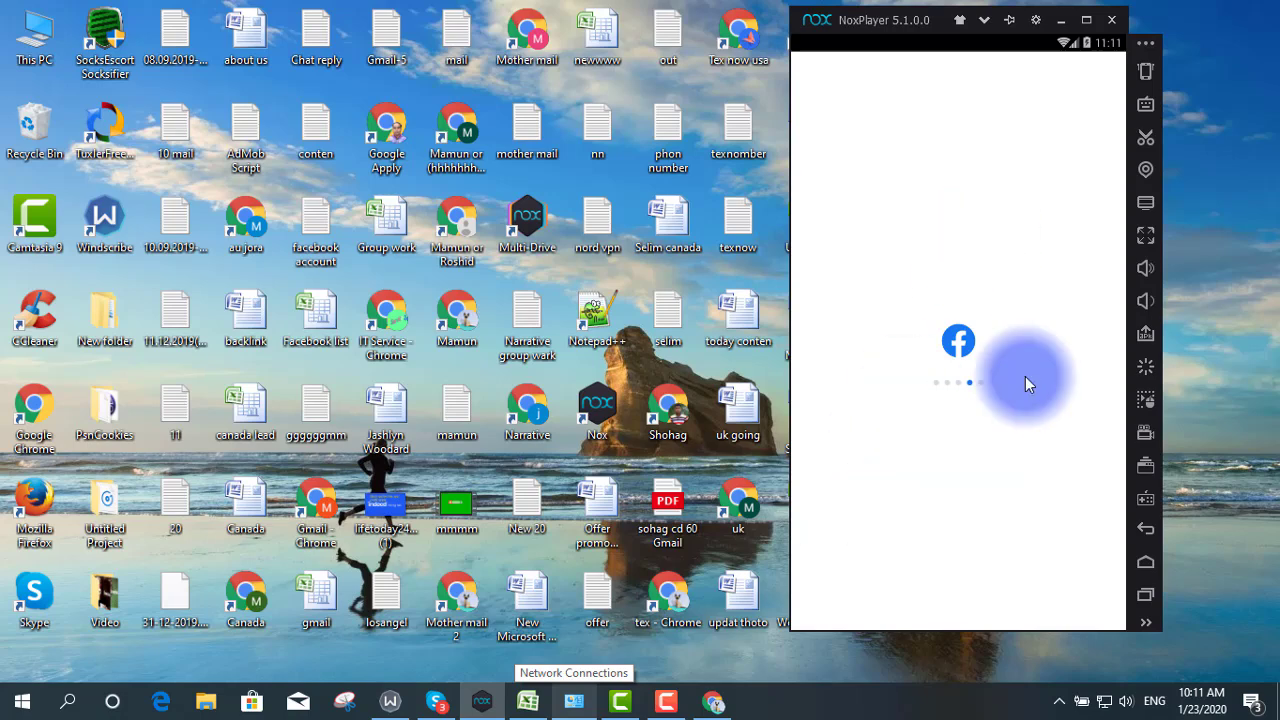
pyautogui.moveTo(893, 25); pyautogui.dragTo(902, 31)
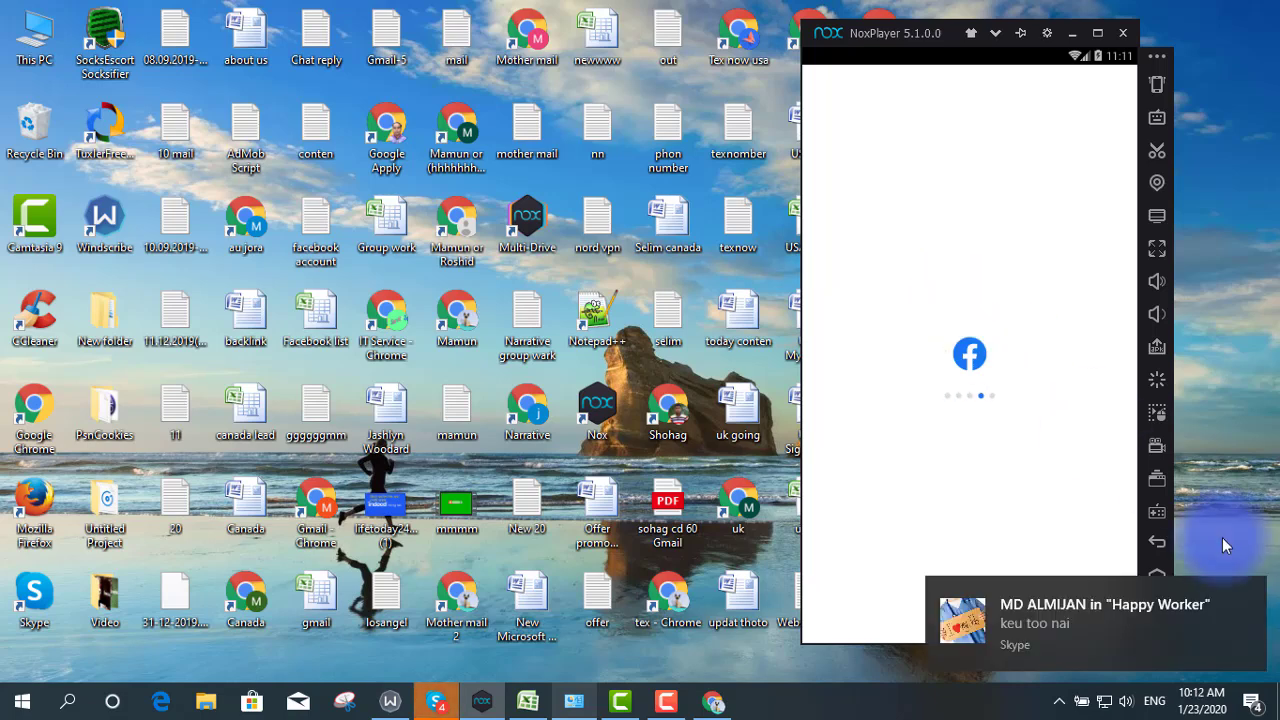
pyautogui.click(1252, 600)
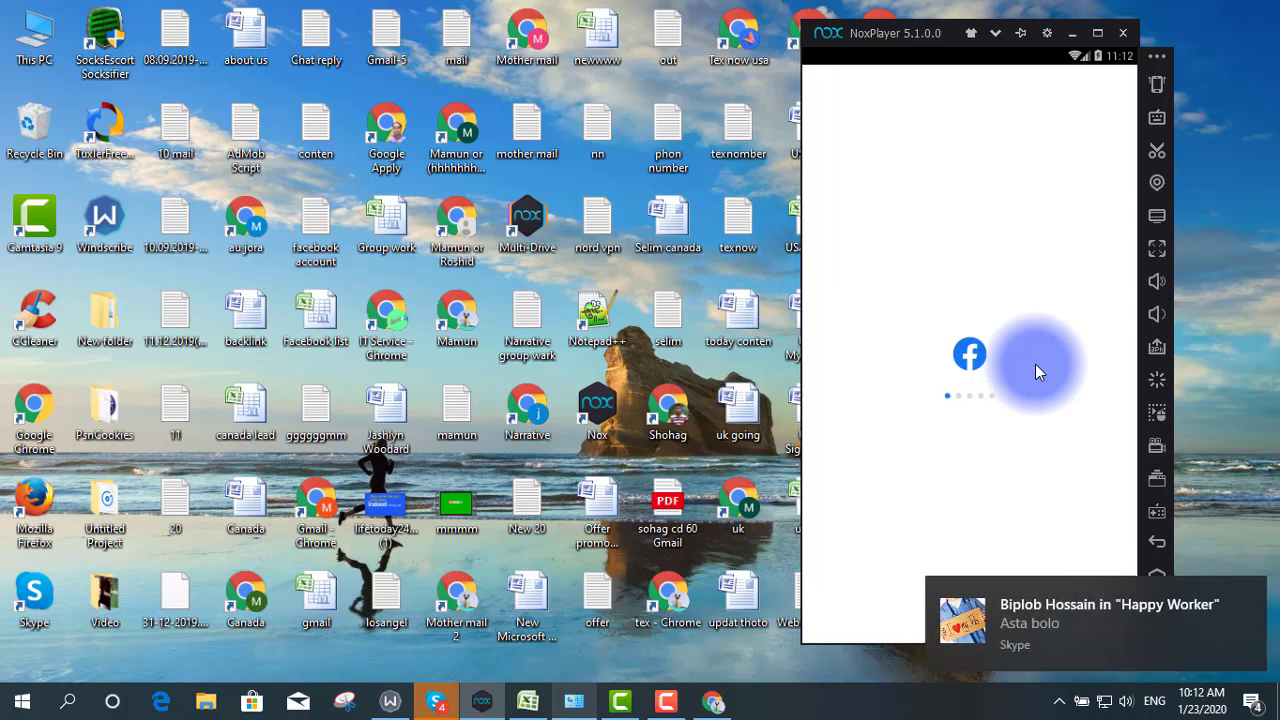
pyautogui.click(1257, 597)
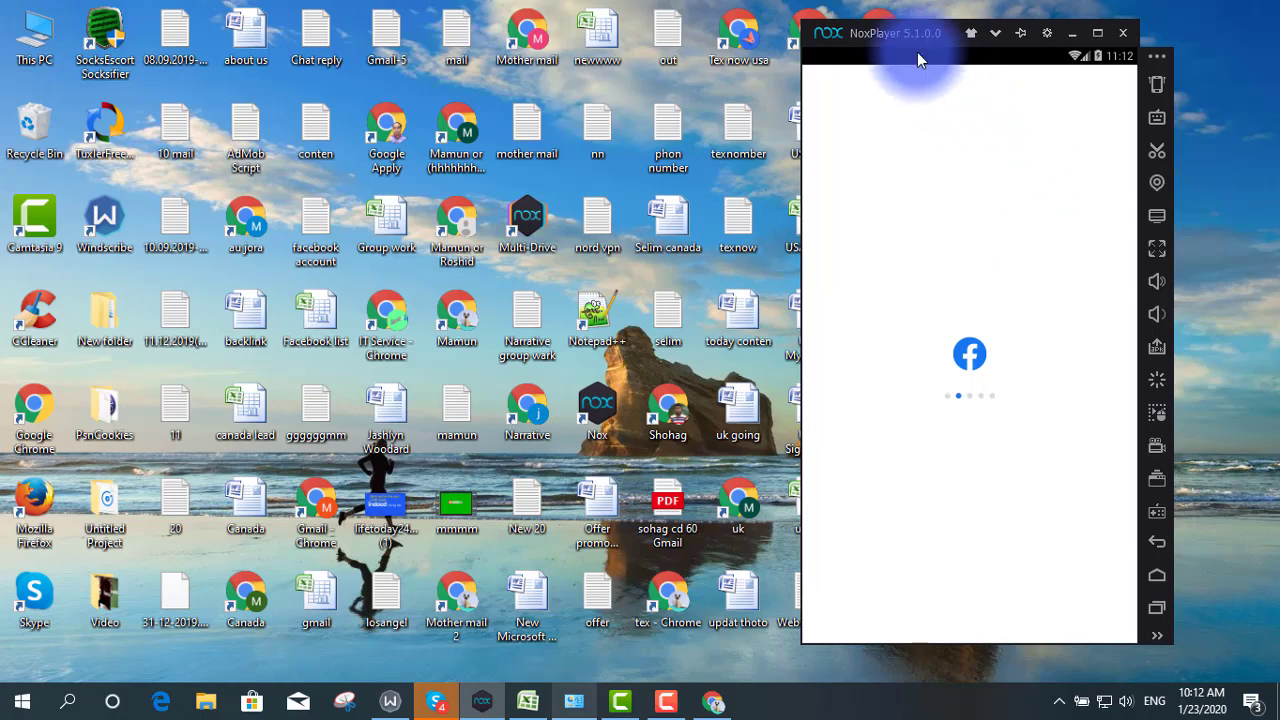
pyautogui.moveTo(910, 40); pyautogui.dragTo(930, 38)
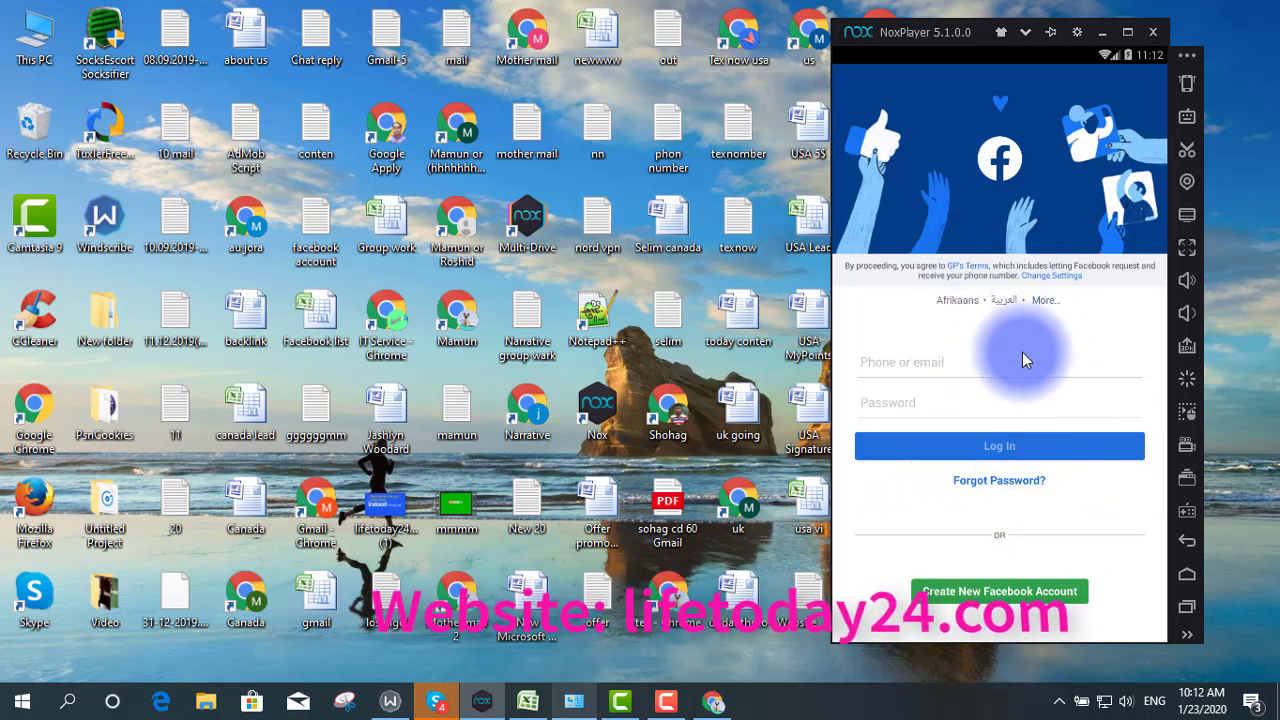
pyautogui.click(977, 592)
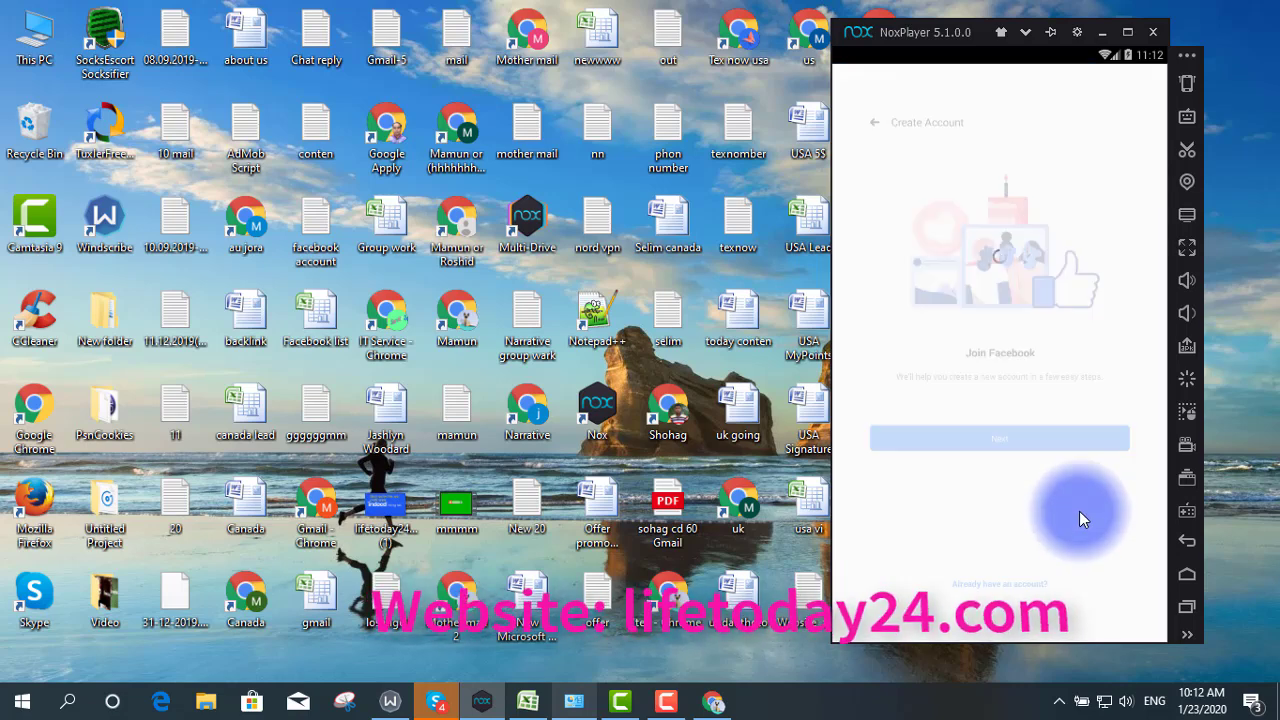
pyautogui.click(1020, 458)
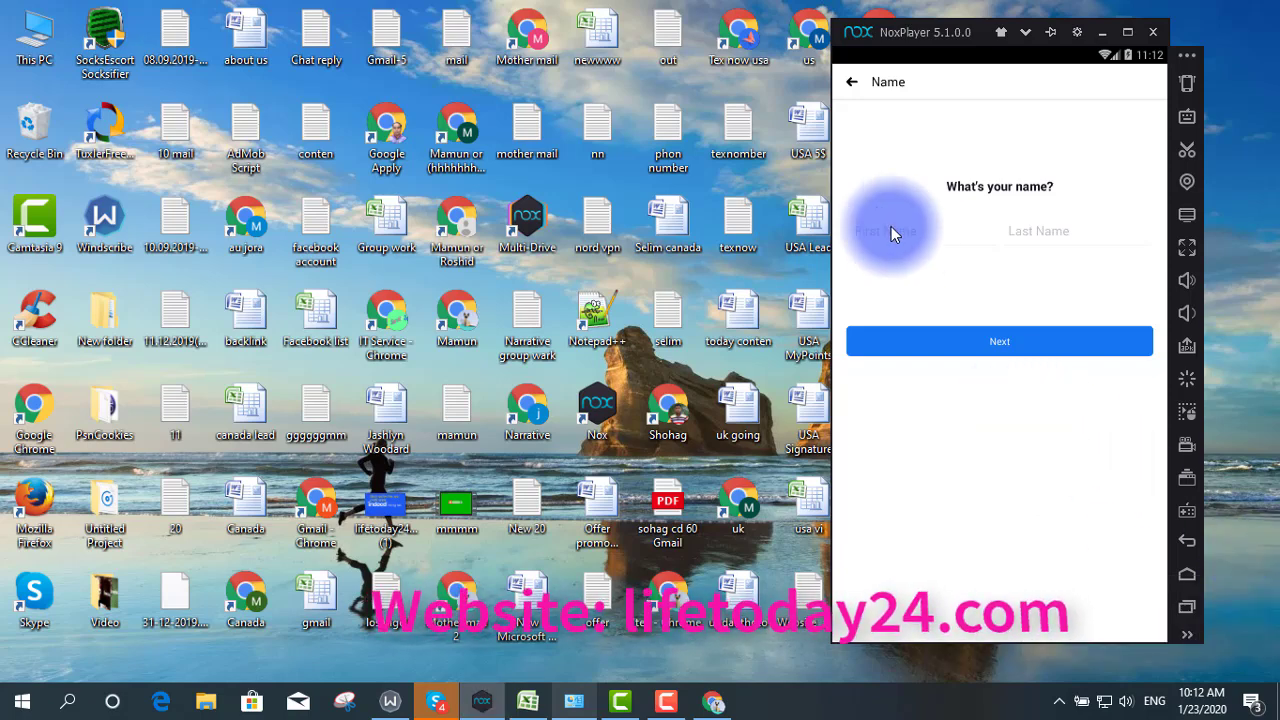
# - Dismiss the account picker with NONE OF THE ABOVE, then enter the user's first and last name
pyautogui.click(891, 230)
pyautogui.click(1008, 242)
pyautogui.click(917, 243)
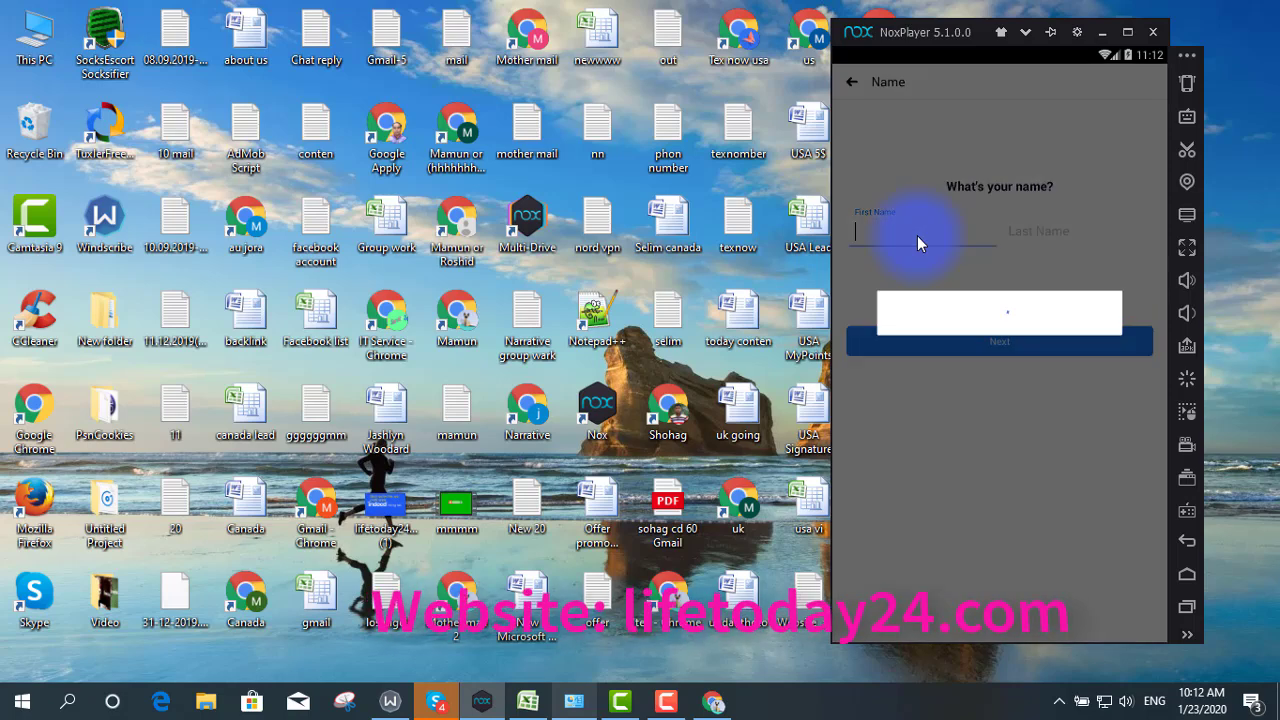
pyautogui.click(935, 390)
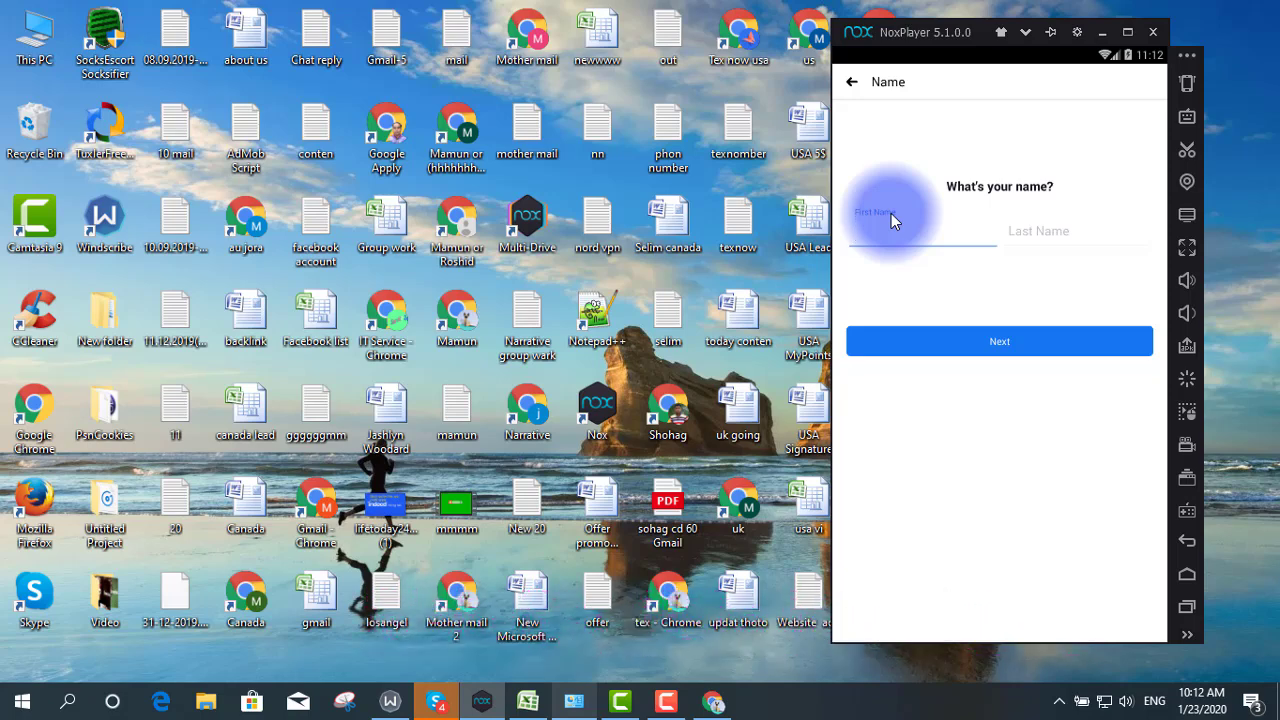
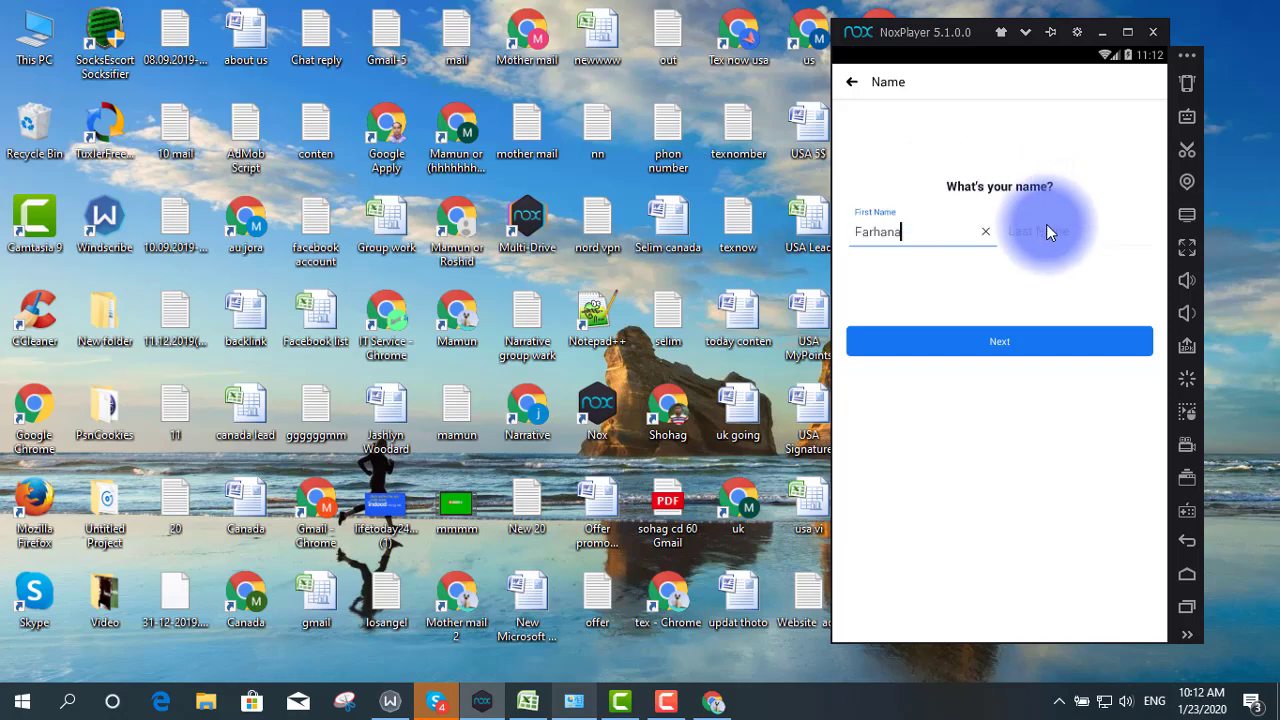
pyautogui.click(1046, 226)
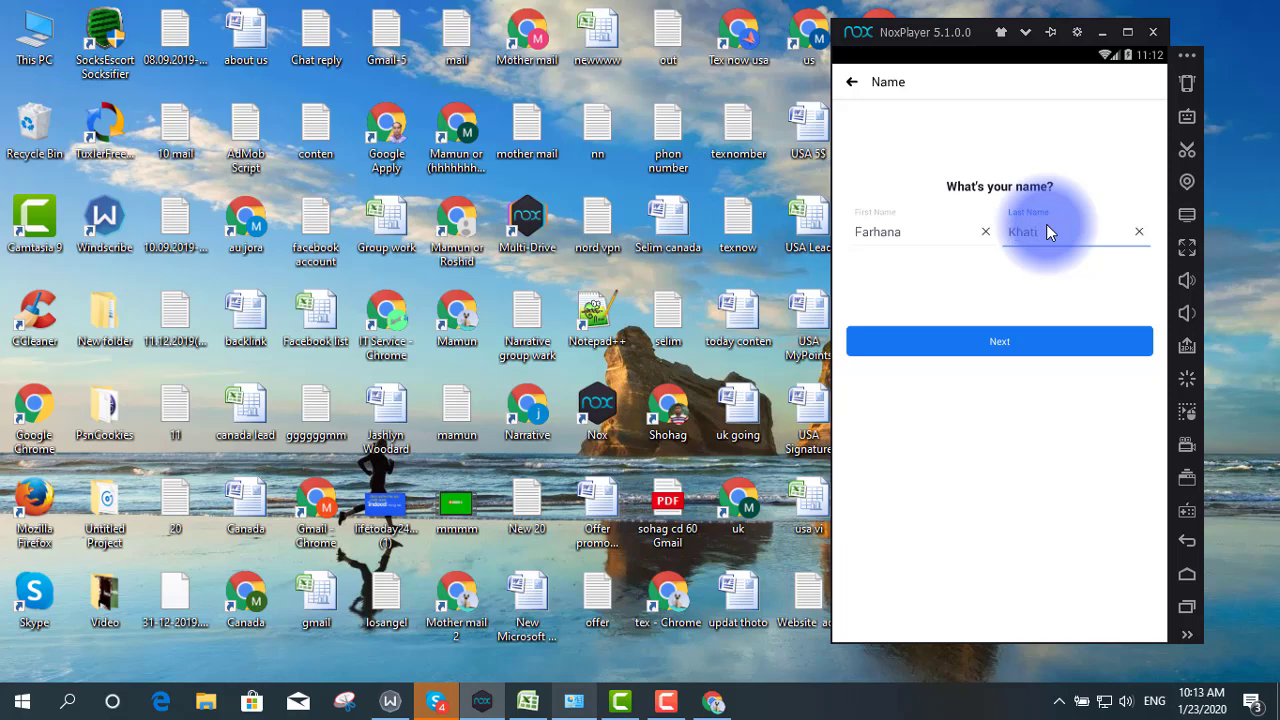
pyautogui.click(993, 345)
pyautogui.moveTo(980, 300); pyautogui.dragTo(963, 209)
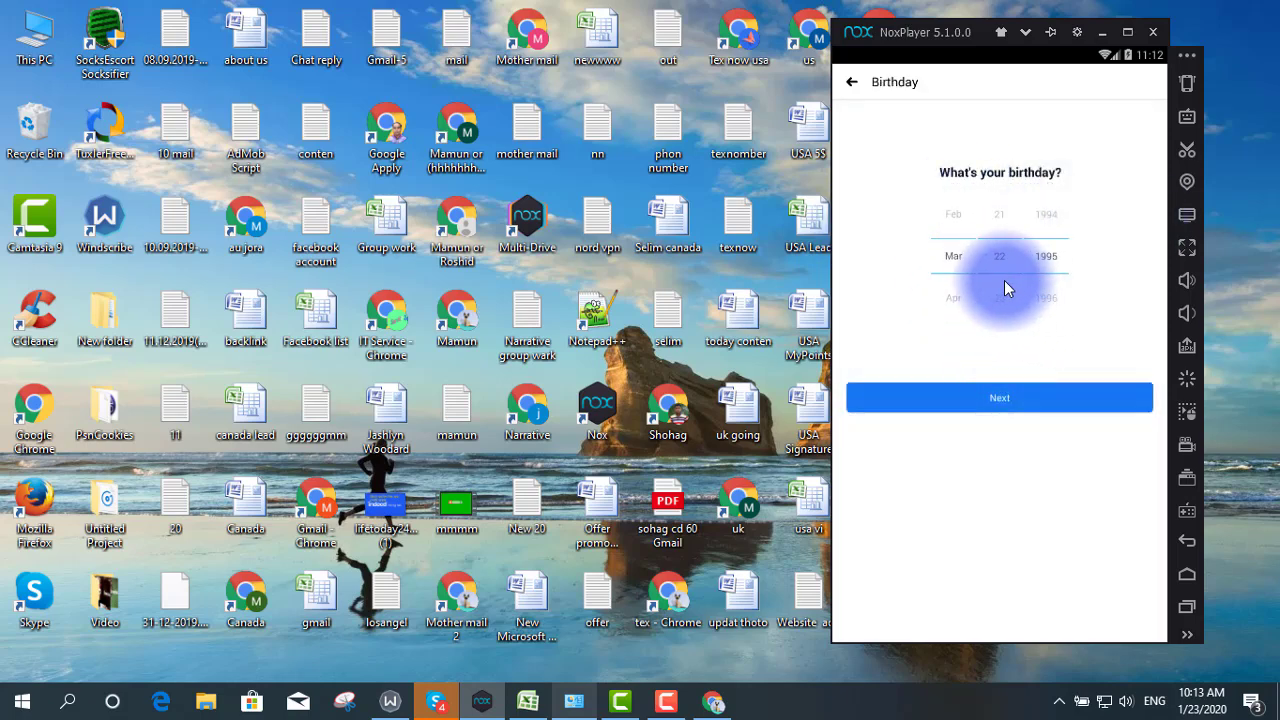
pyautogui.moveTo(1004, 280); pyautogui.dragTo(1006, 200)
pyautogui.moveTo(1054, 274); pyautogui.dragTo(1060, 200)
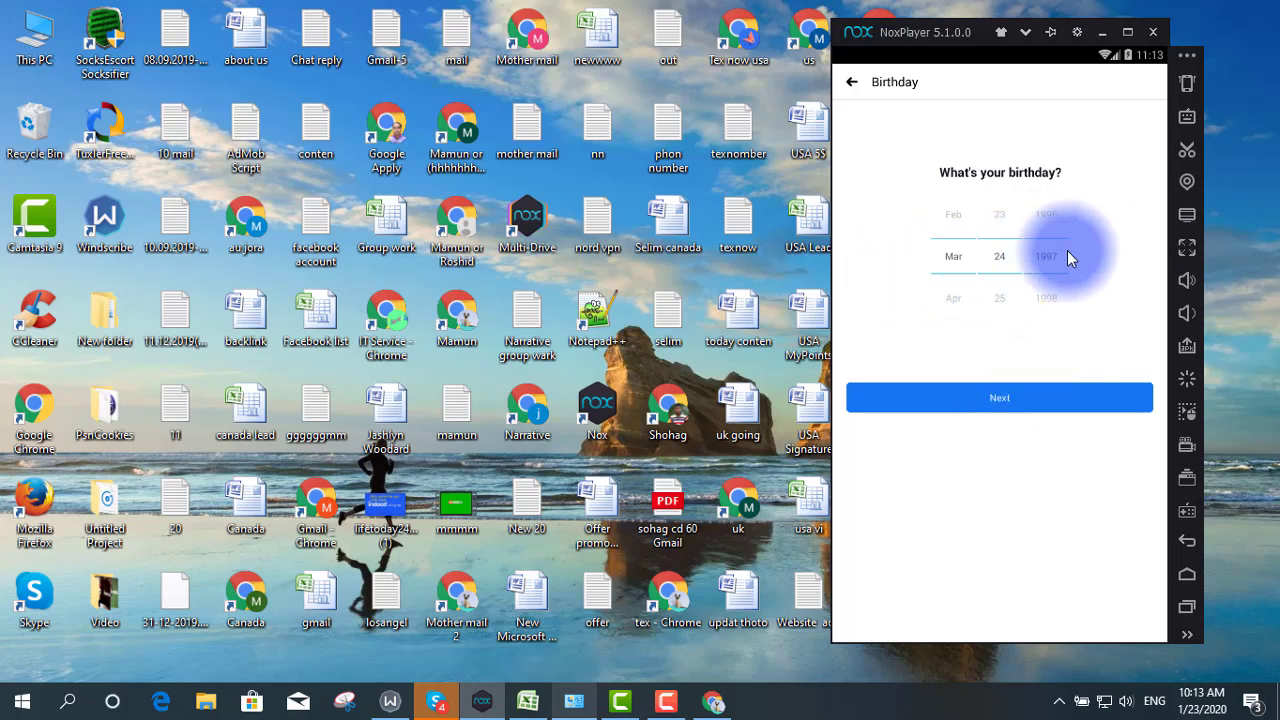
pyautogui.click(1045, 400)
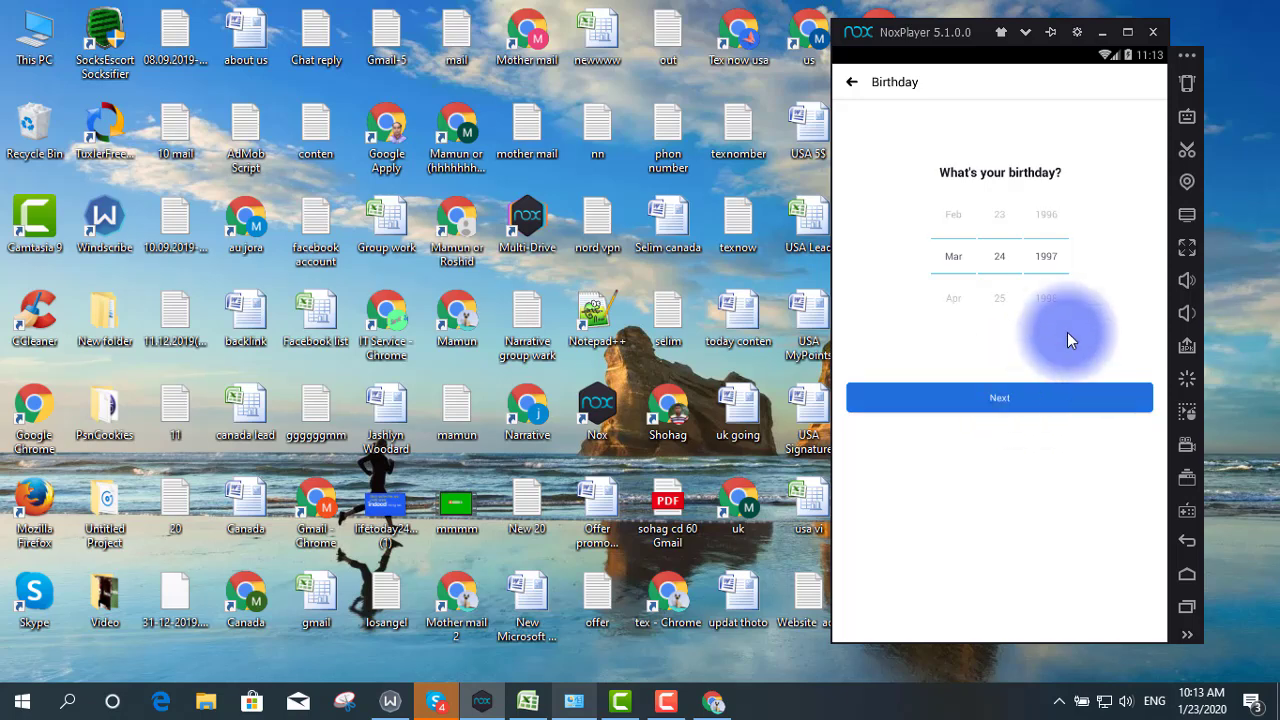
pyautogui.click(908, 250)
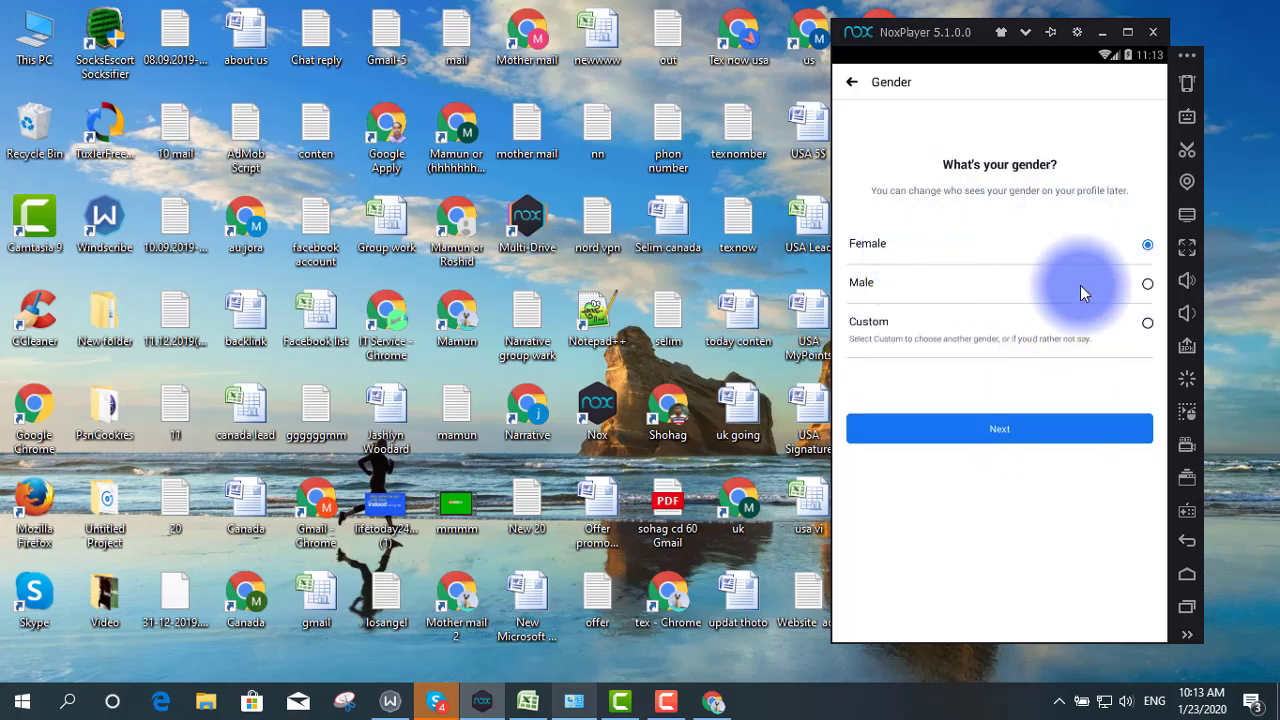
pyautogui.click(997, 415)
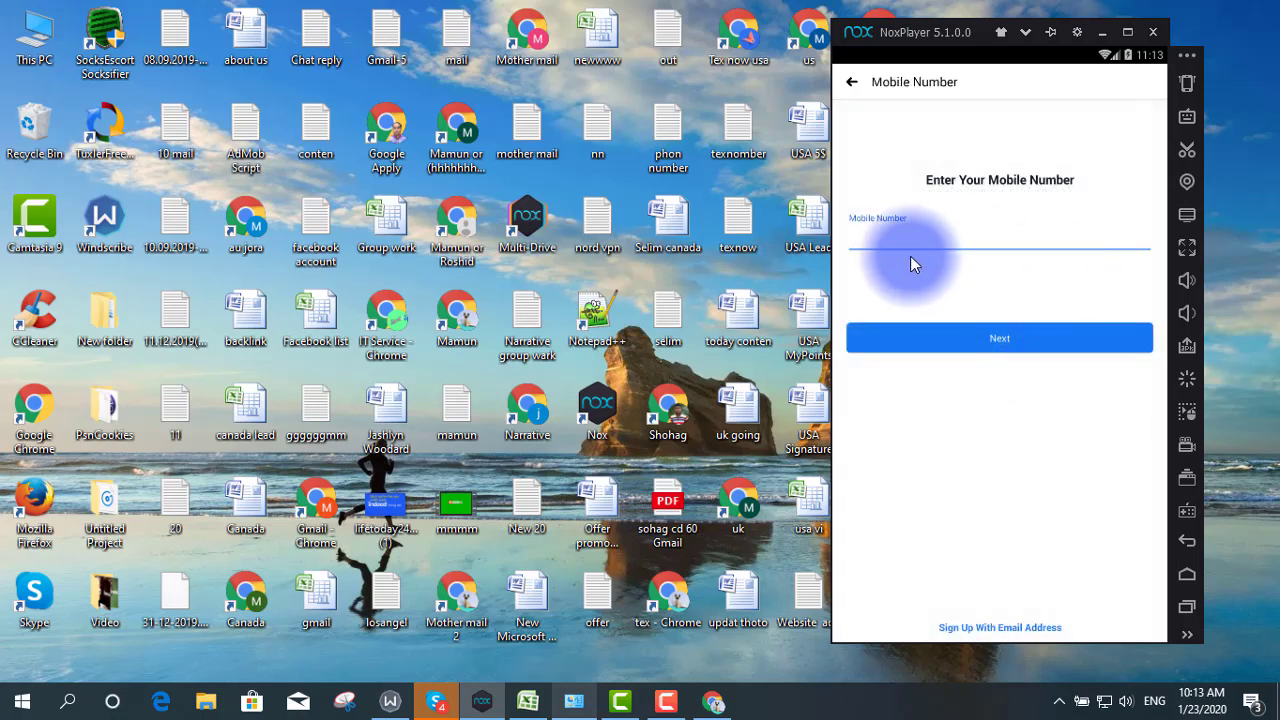
# - Copy the TextNow phone number from Chrome's messaging page
pyautogui.click(714, 701)
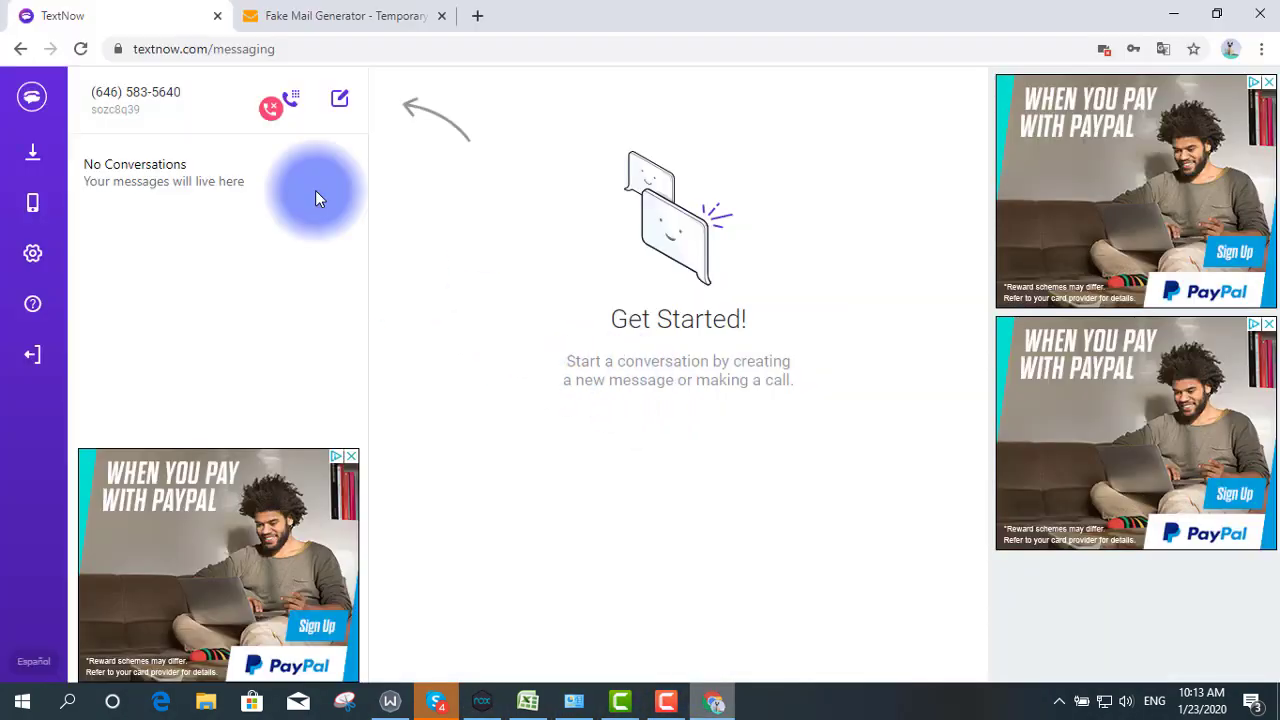
pyautogui.tripleClick(163, 93)
pyautogui.rightClick(163, 93)
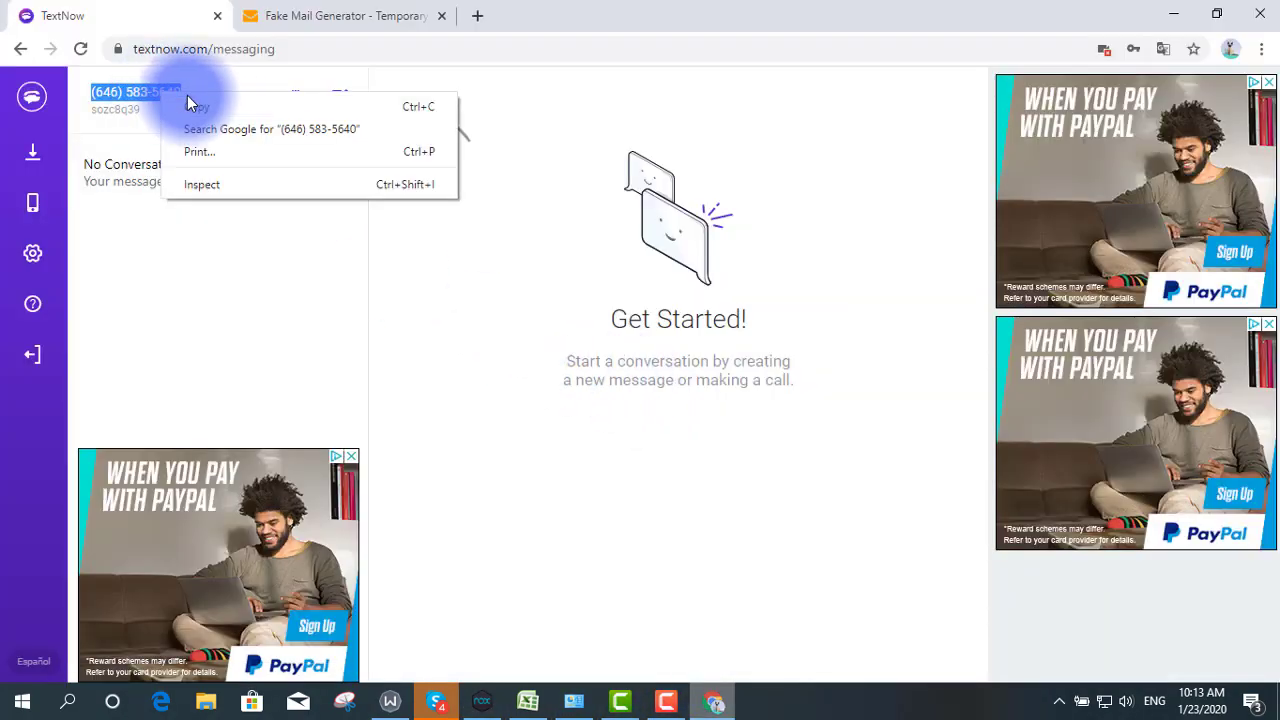
pyautogui.click(195, 104)
# - Paste the copied number into Facebook's Mobile Number field and continue
pyautogui.click(505, 707)
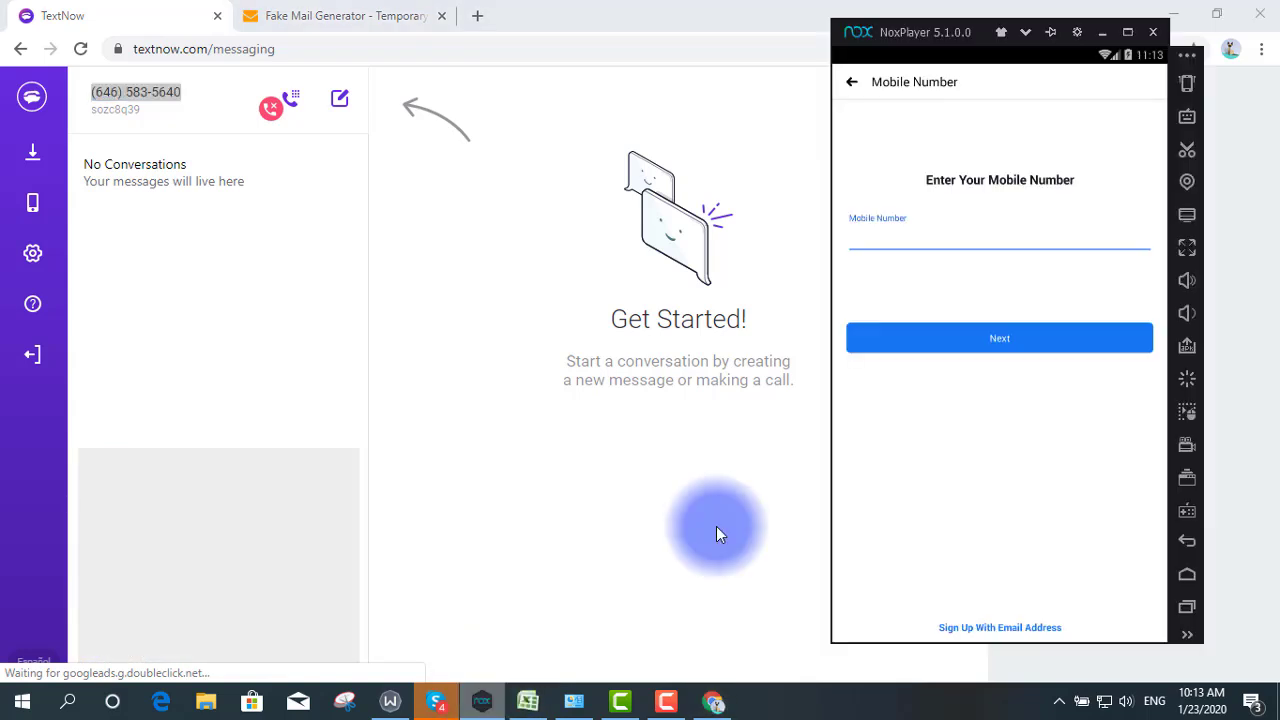
pyautogui.click(870, 240)
pyautogui.hotkey('ctrl', 'v')
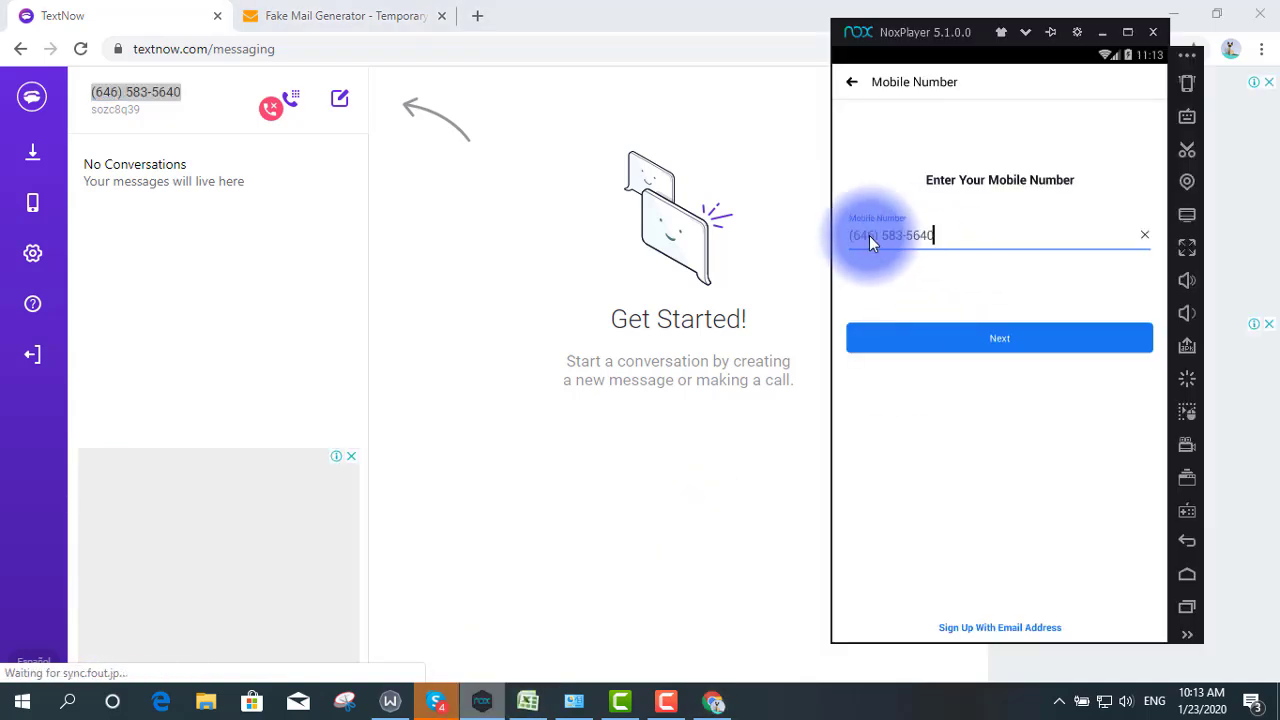
pyautogui.click(961, 341)
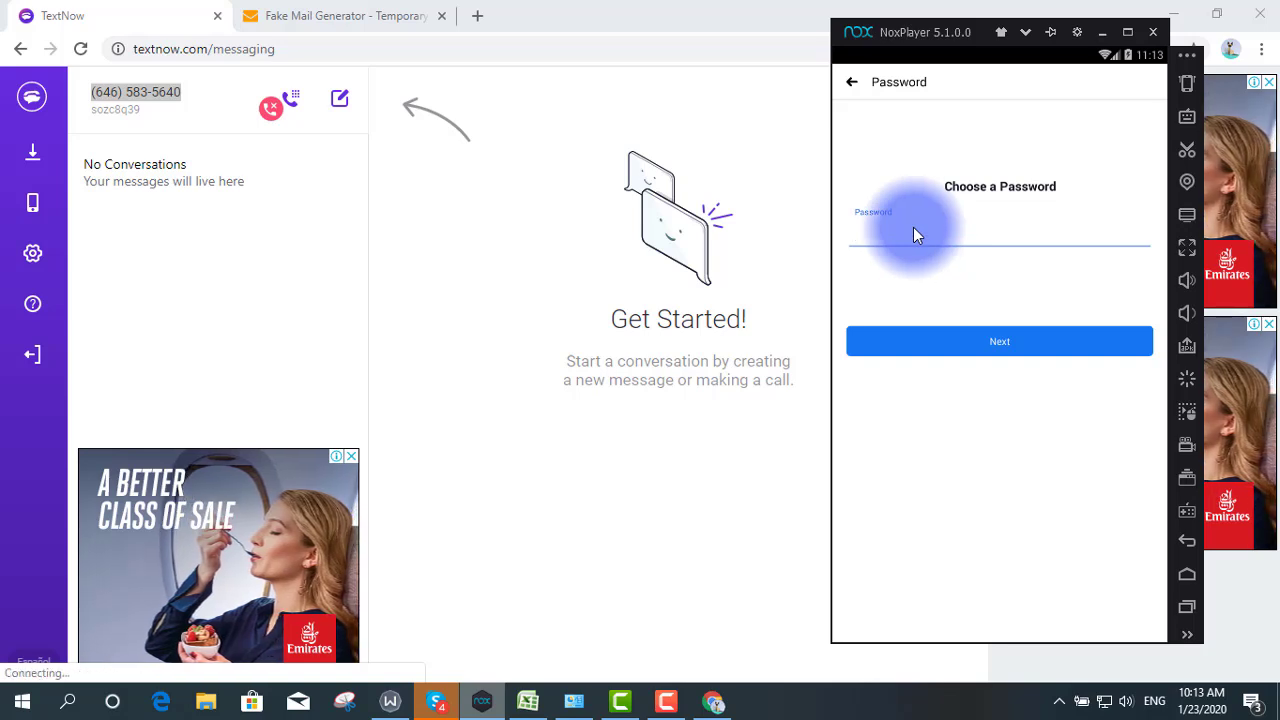
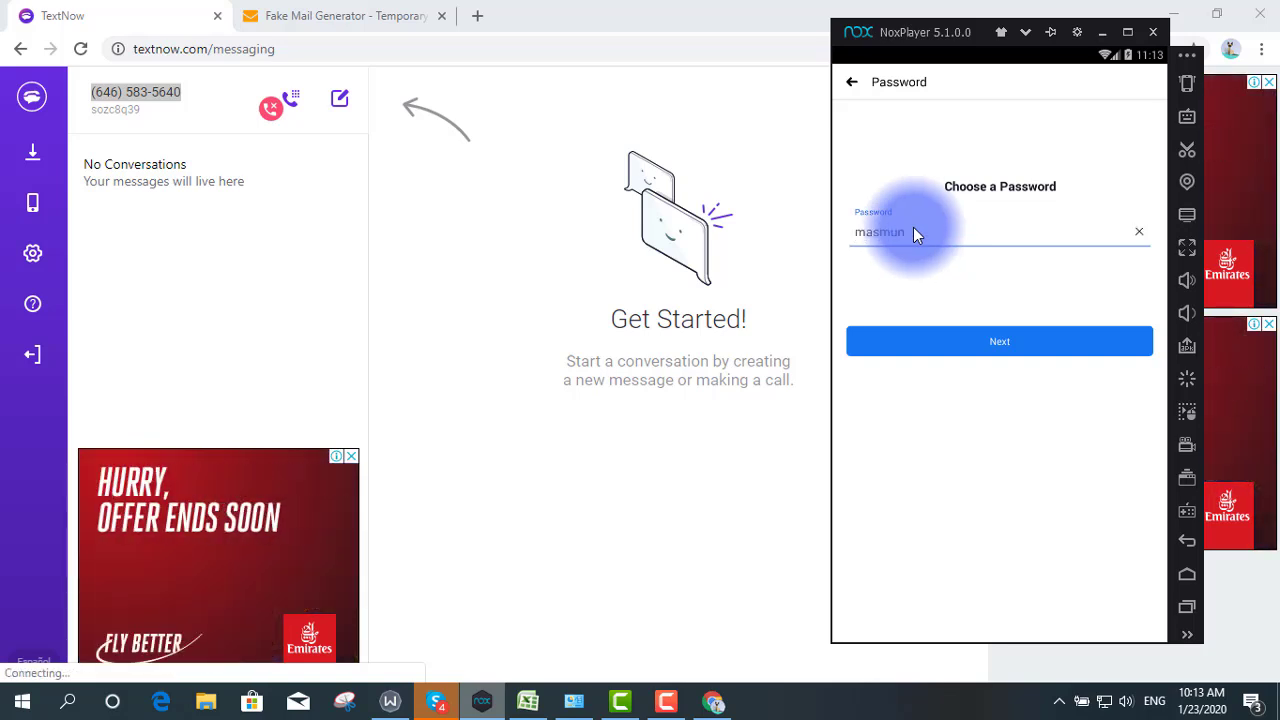
# - Clear the mistyped password, enter the chosen sign-up password and submit it
pyautogui.press('BackSpace')
pyautogui.press('BackSpace')
pyautogui.press('BackSpace')
pyautogui.press('BackSpace')
pyautogui.press('BackSpace')
pyautogui.press('BackSpace')
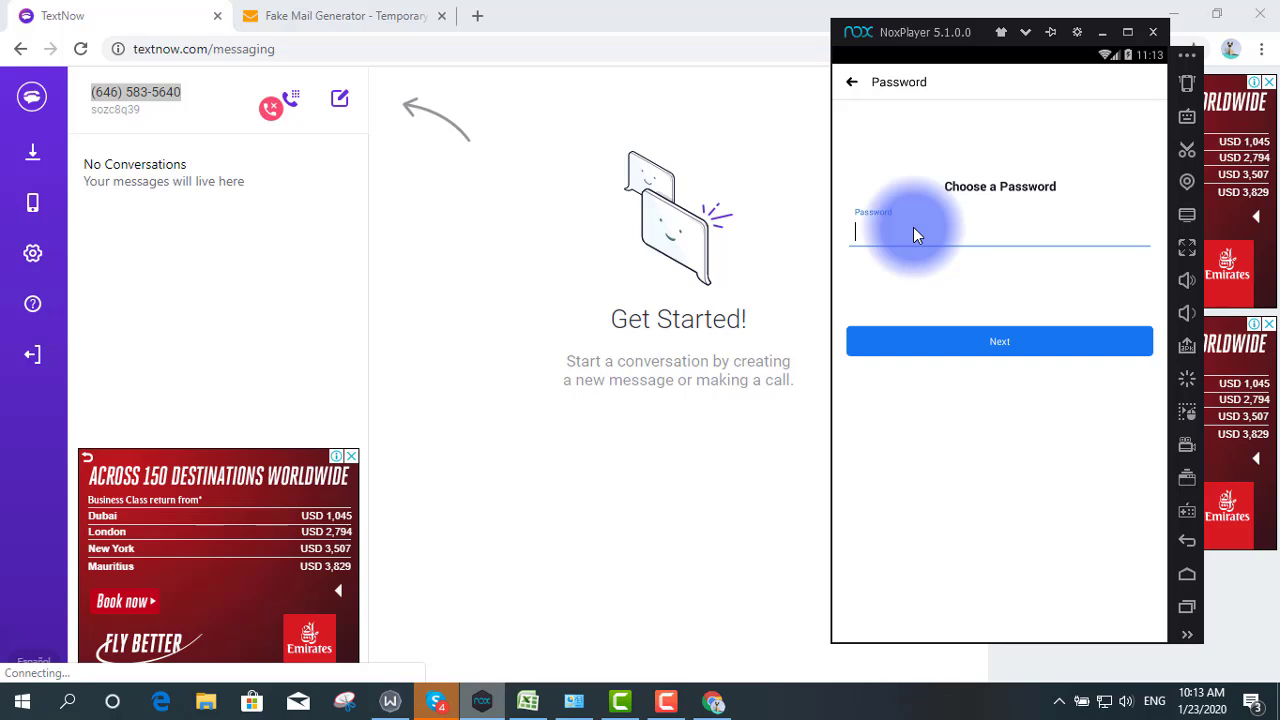
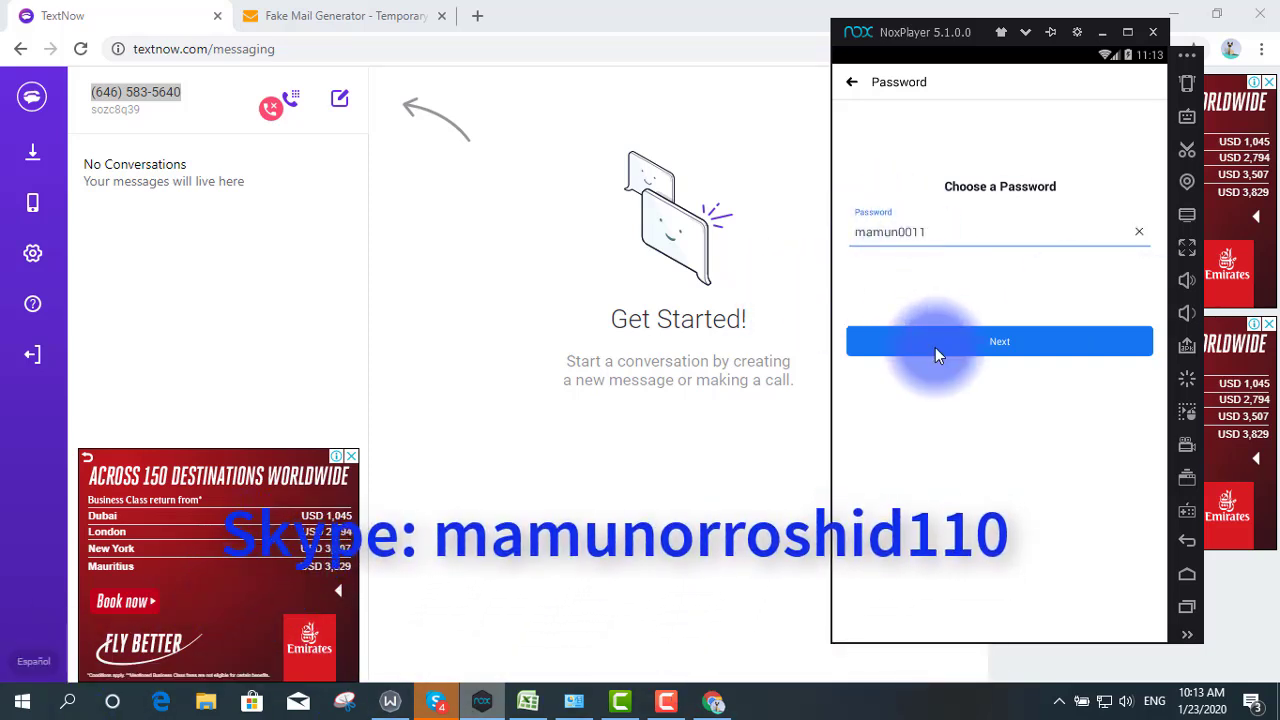
pyautogui.click(935, 347)
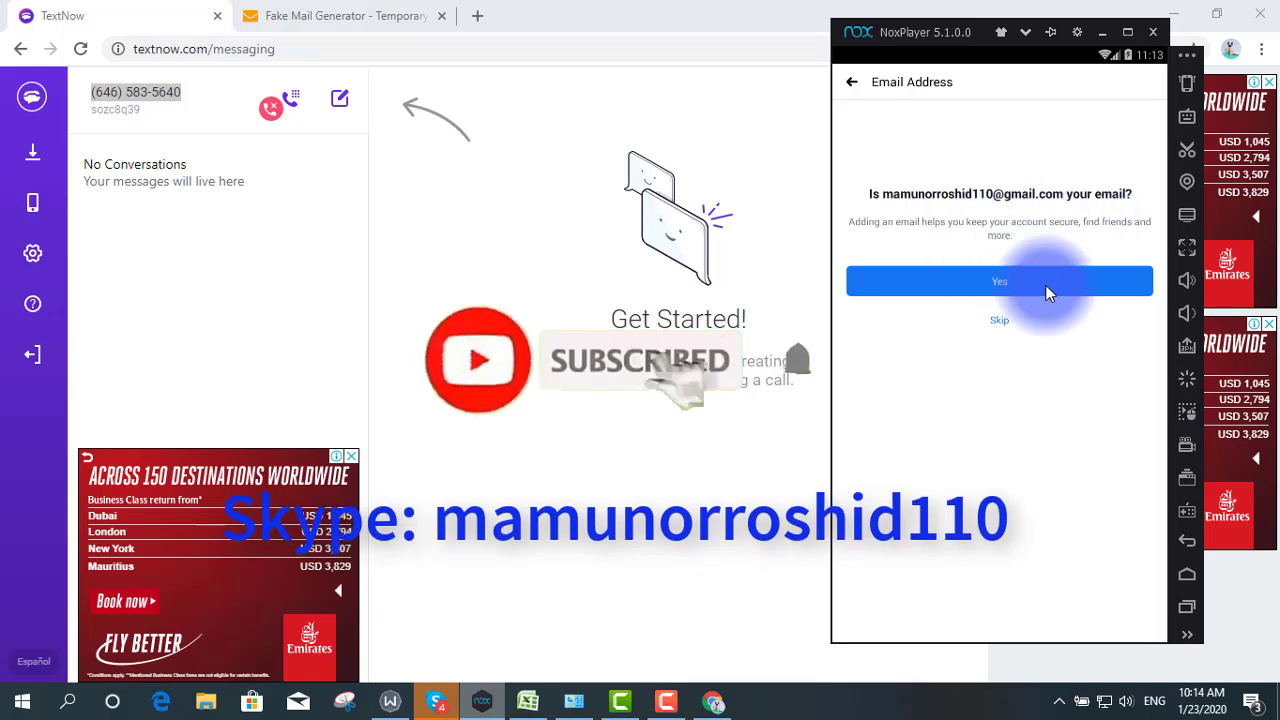
# - Confirm the suggested email, sign up, save the password and accept the remember-login prompt
pyautogui.click(995, 322)
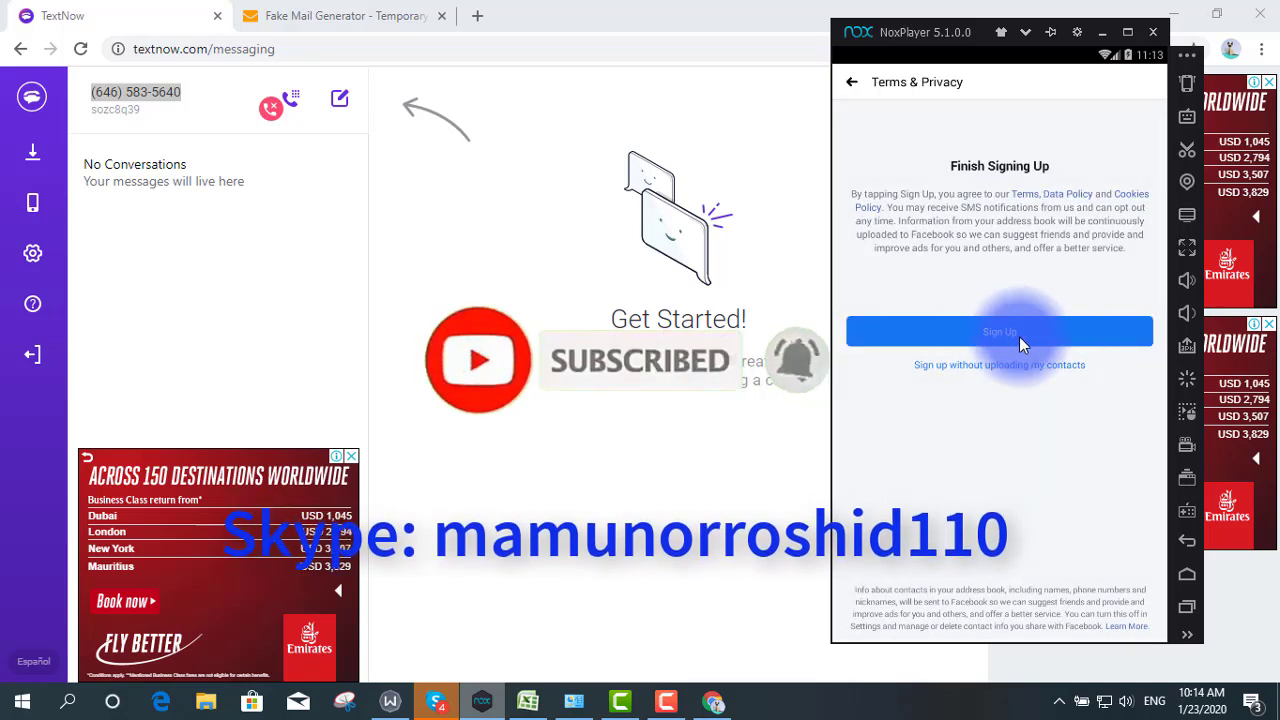
pyautogui.click(1019, 336)
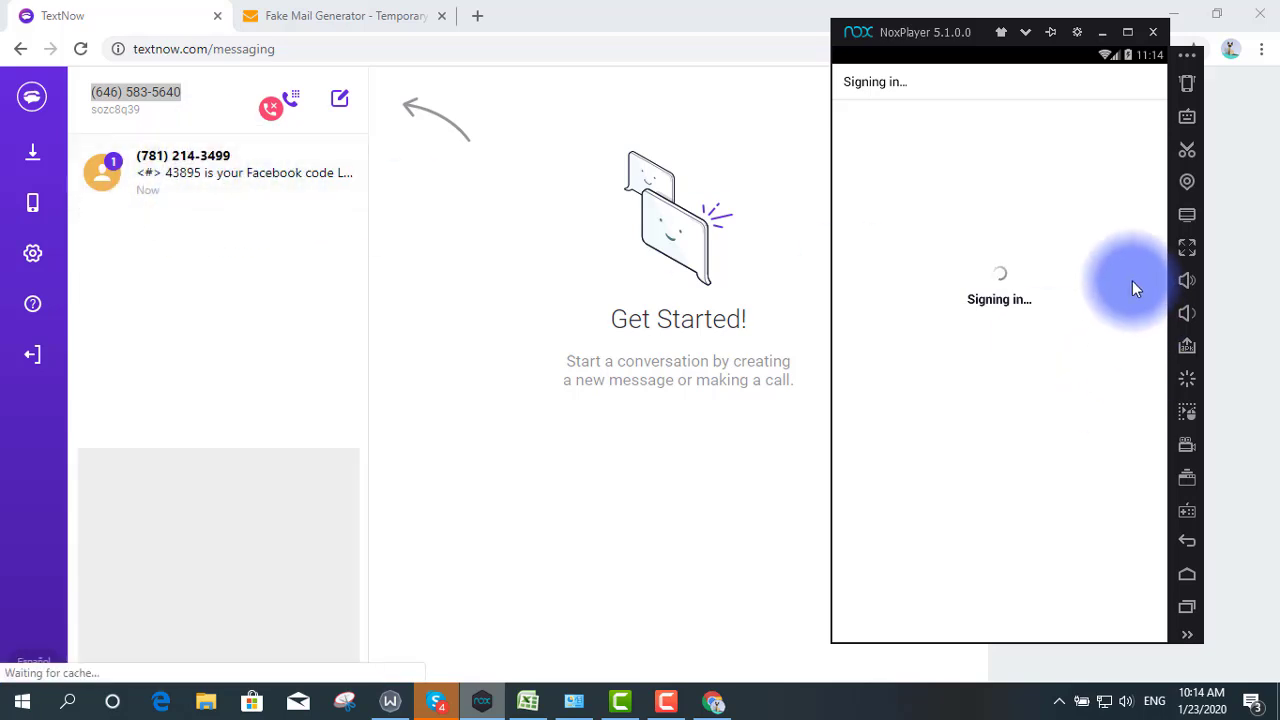
pyautogui.moveTo(117, 208)
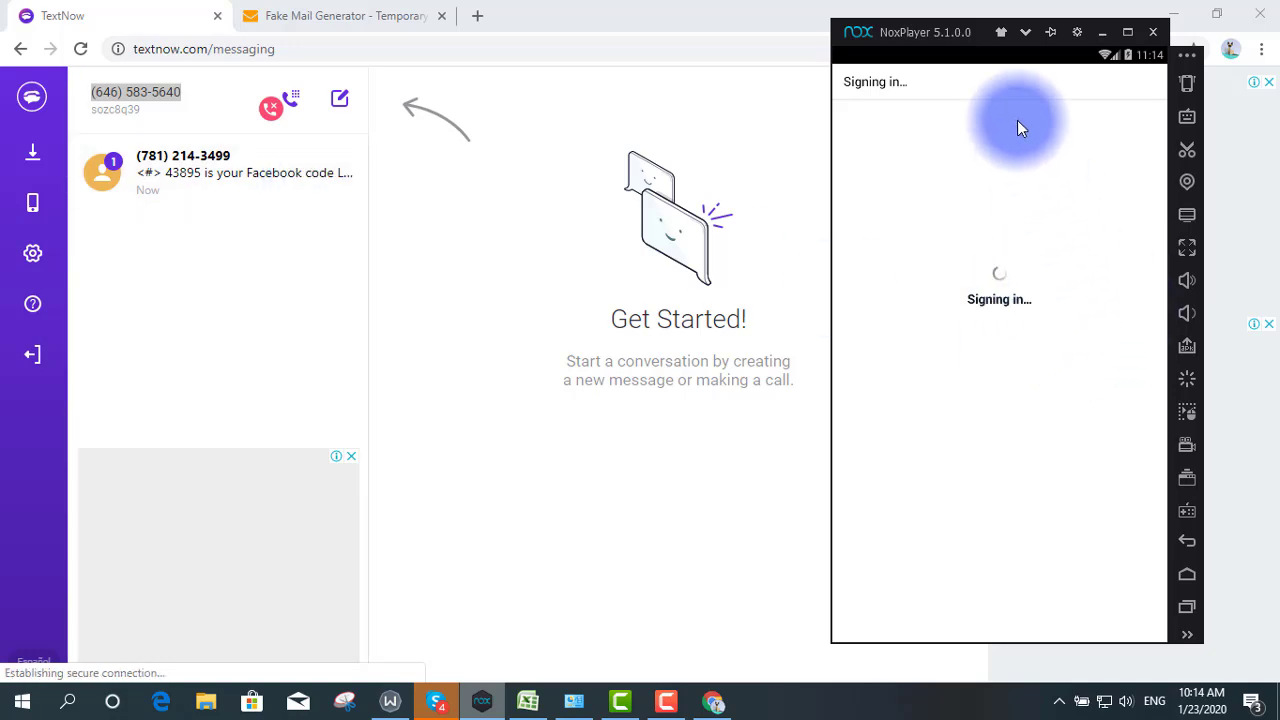
pyautogui.moveTo(950, 37); pyautogui.dragTo(960, 26)
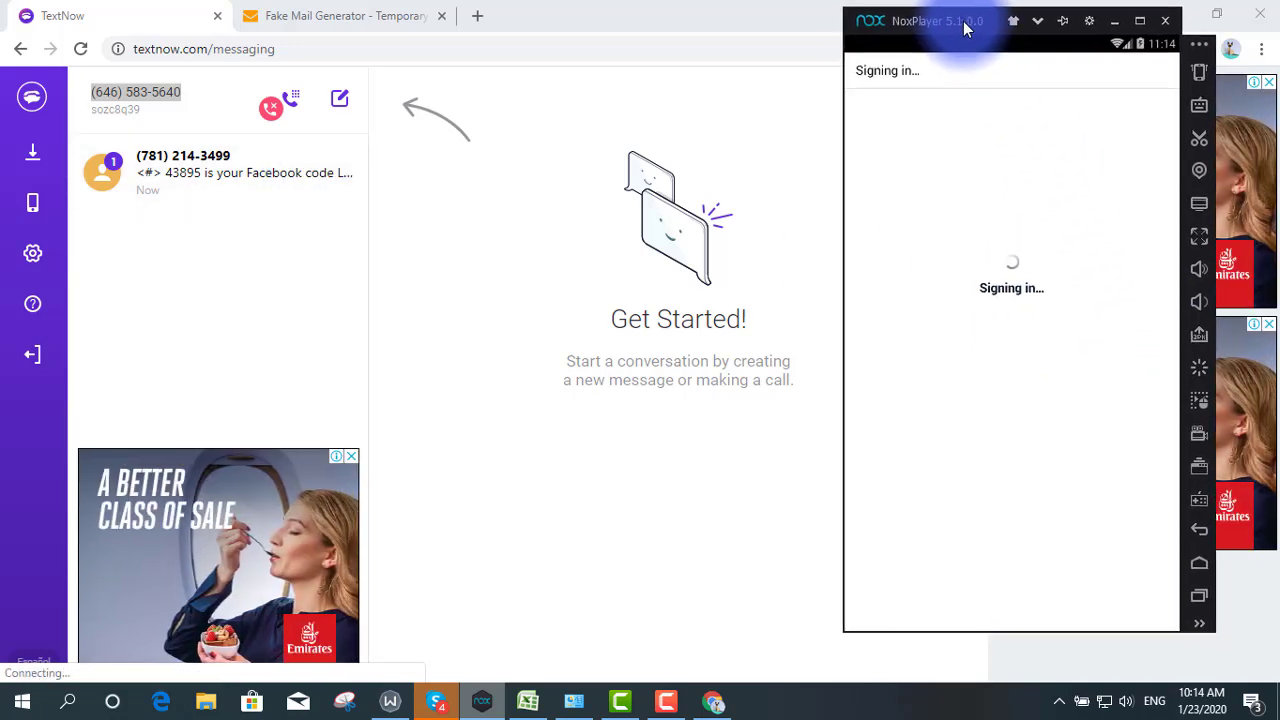
pyautogui.click(997, 287)
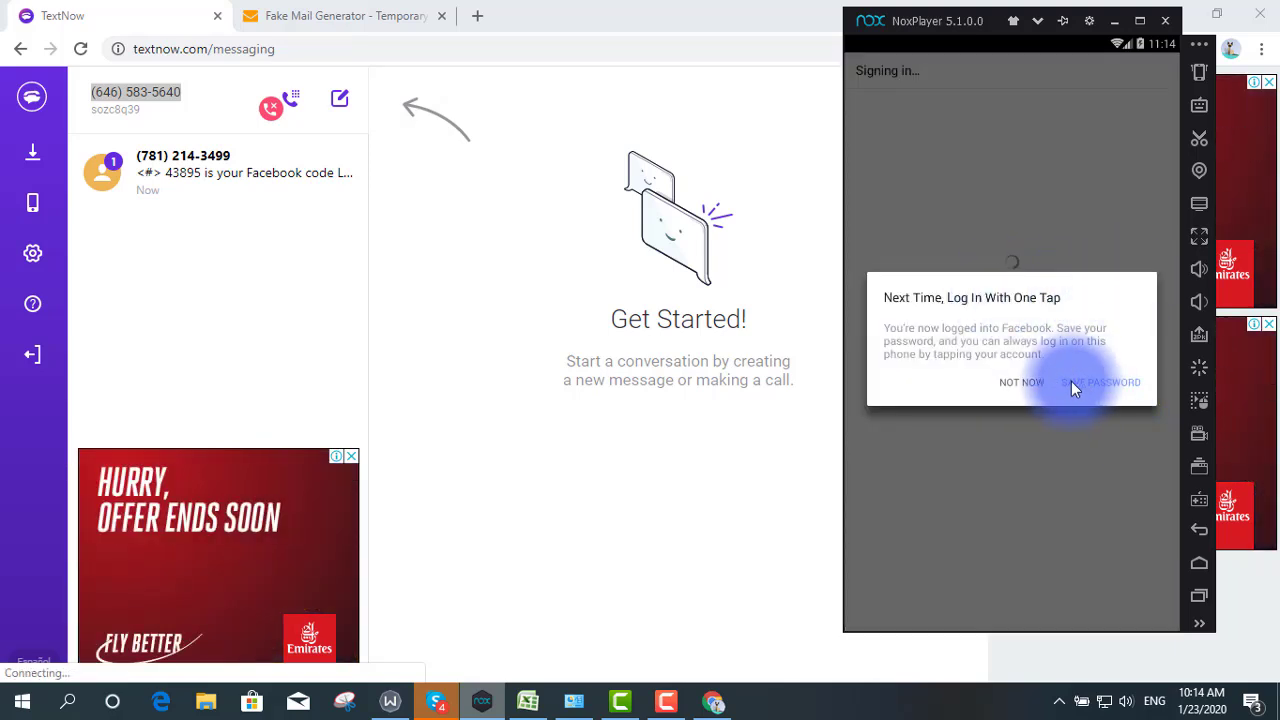
pyautogui.click(1084, 380)
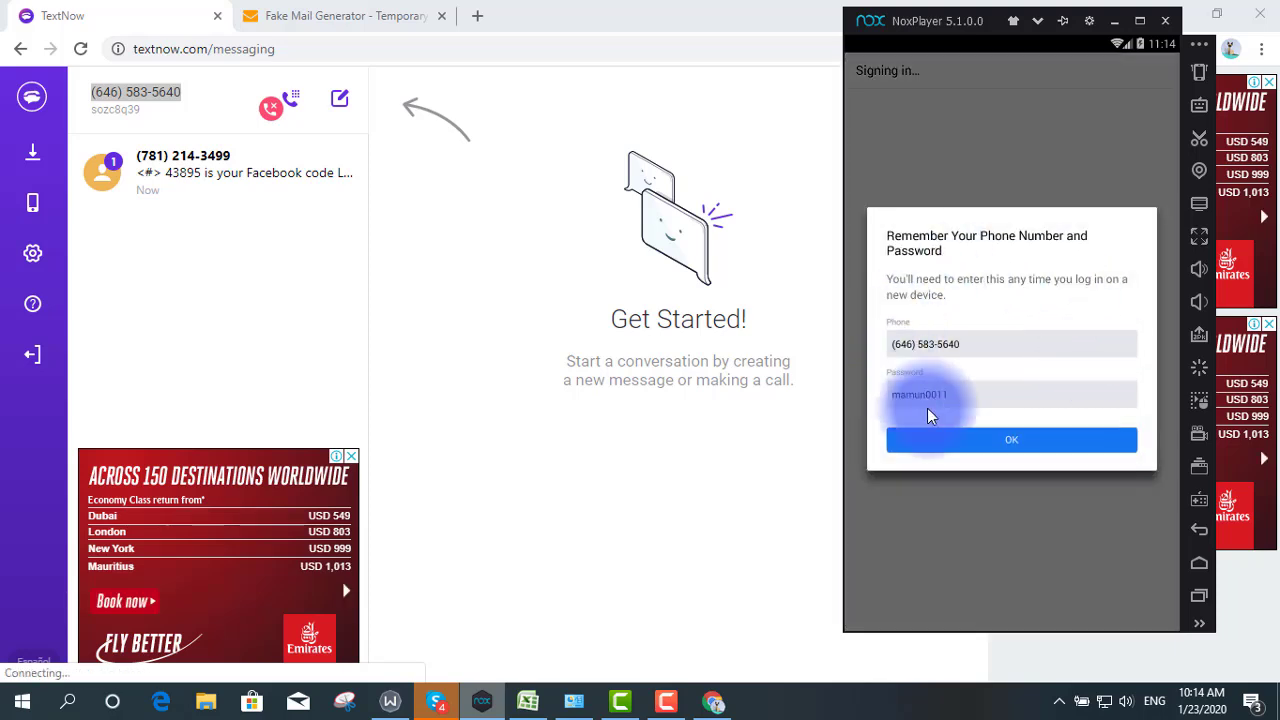
pyautogui.click(1023, 443)
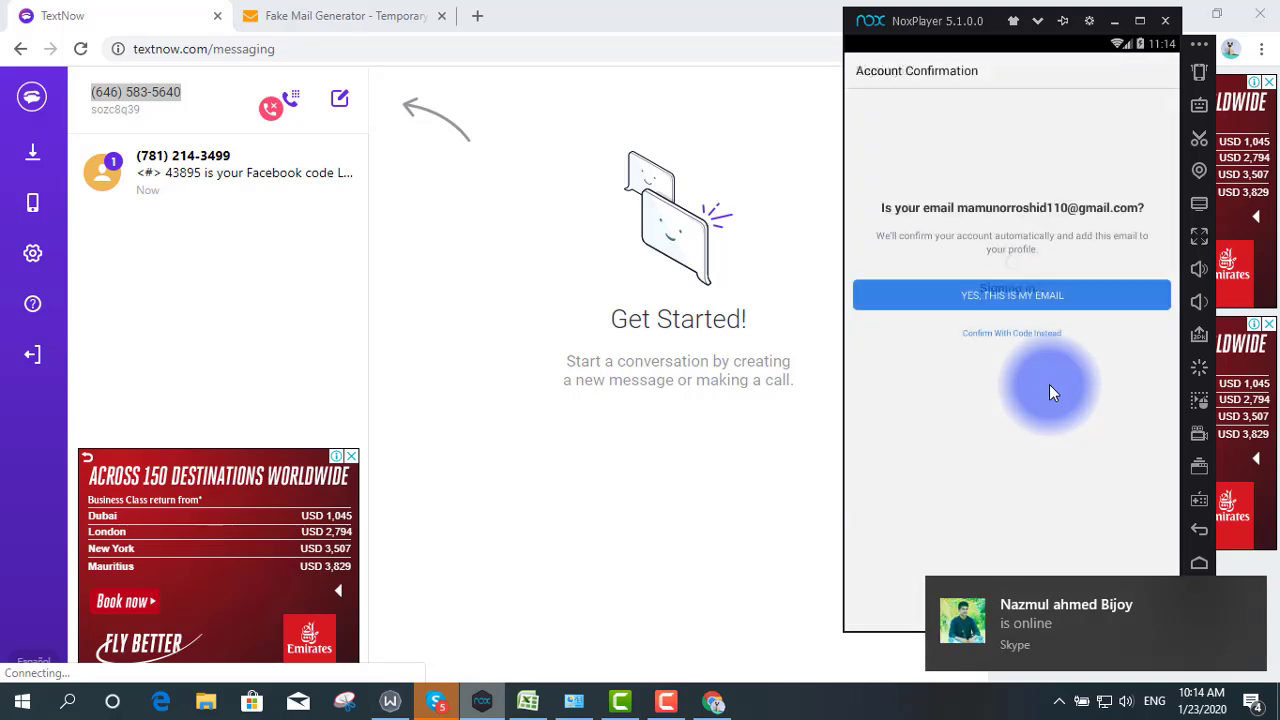
# - Confirm the account with the SMS confirmation code received in TextNow
pyautogui.click(1240, 592)
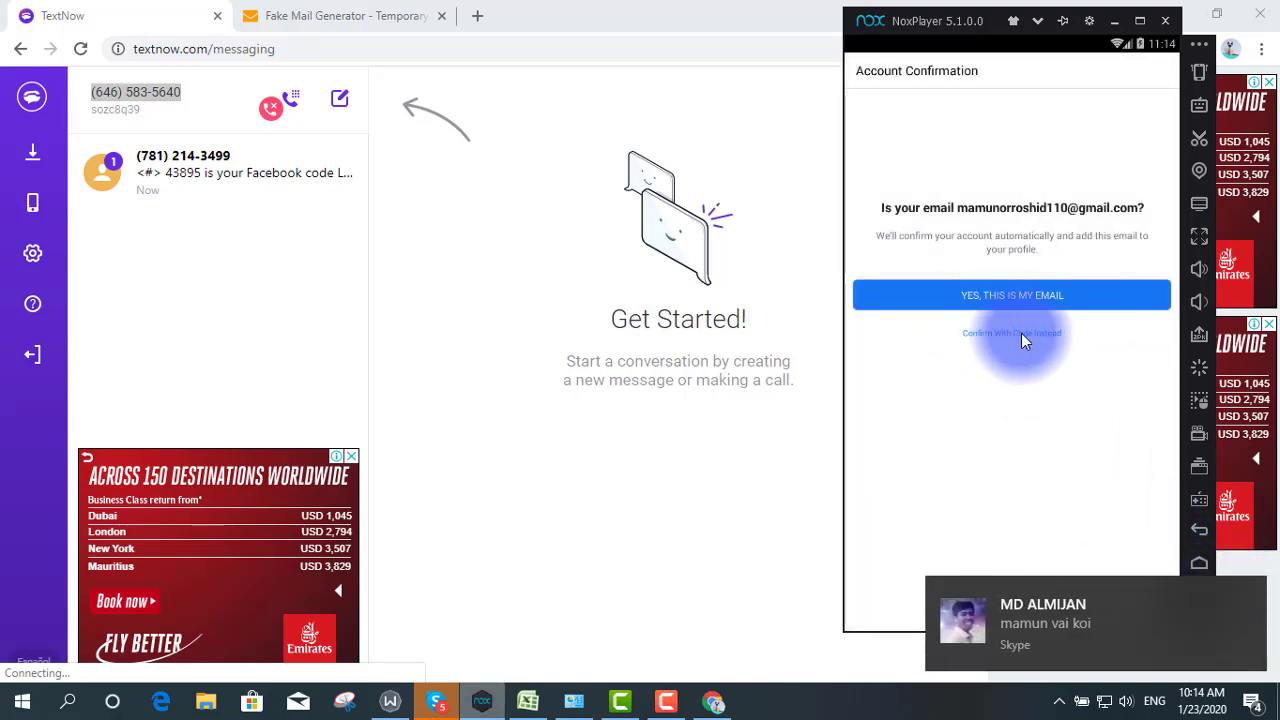
pyautogui.click(1030, 335)
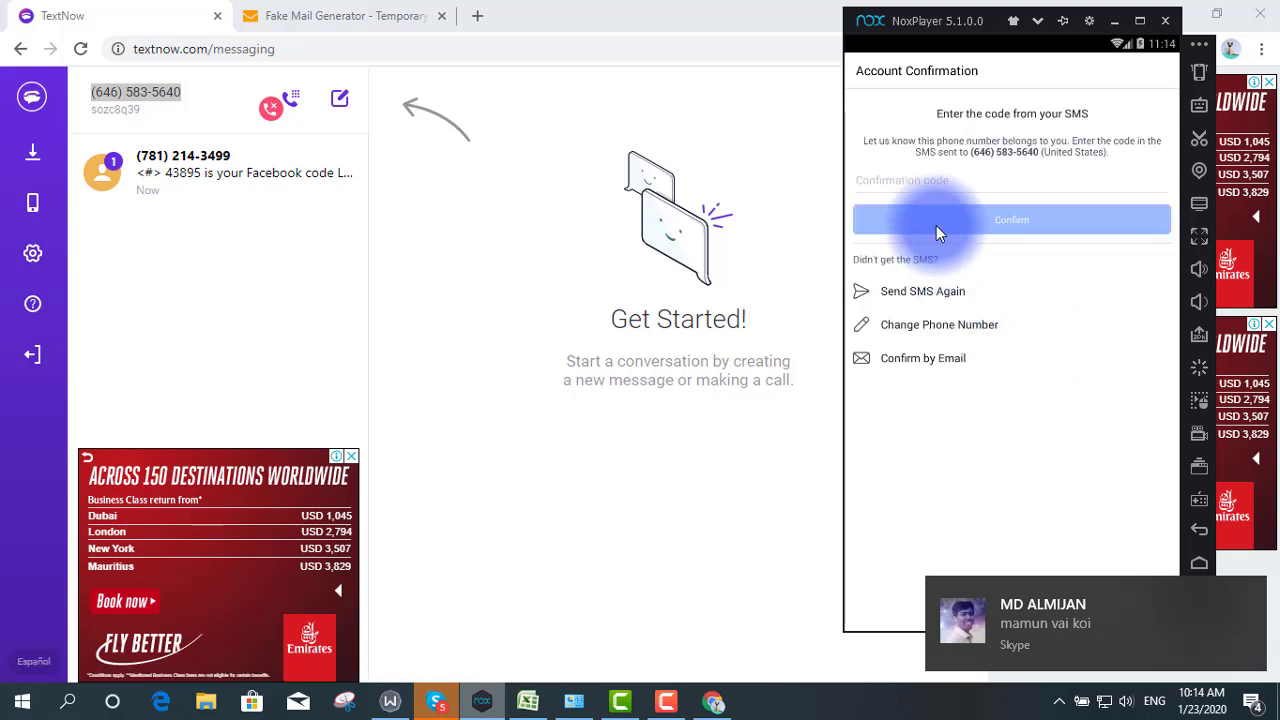
pyautogui.click(905, 178)
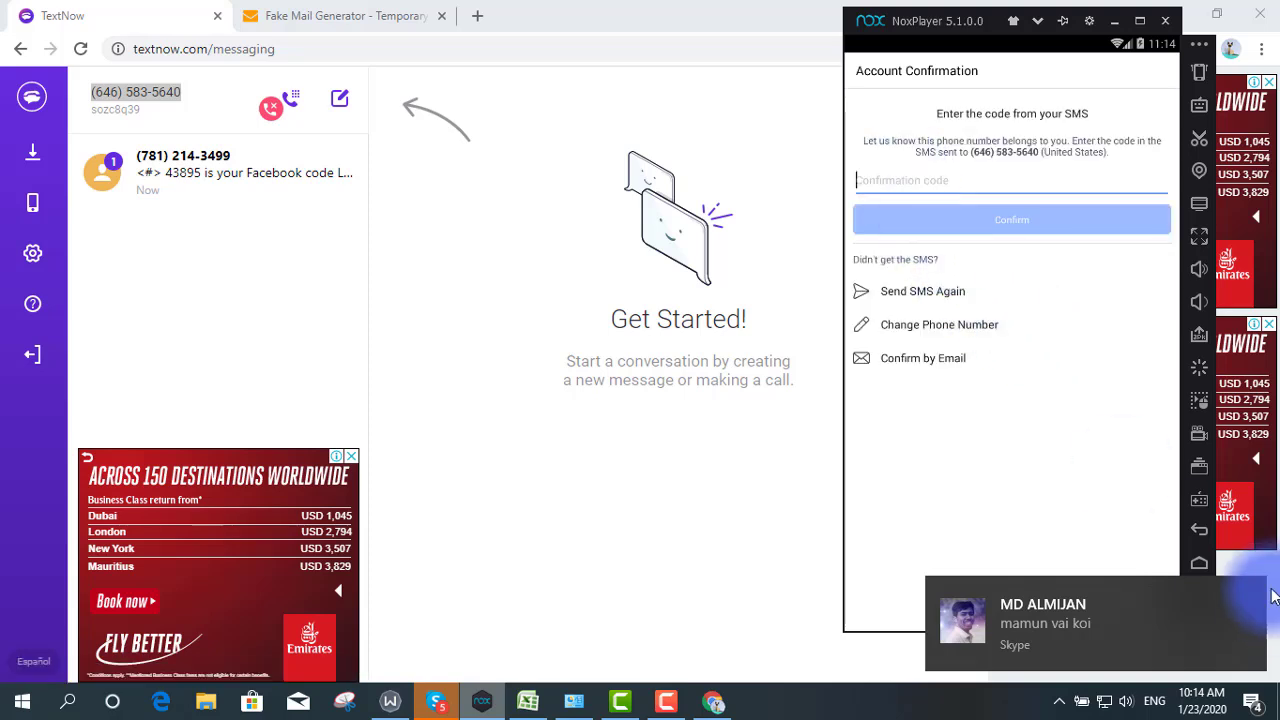
pyautogui.click(898, 182)
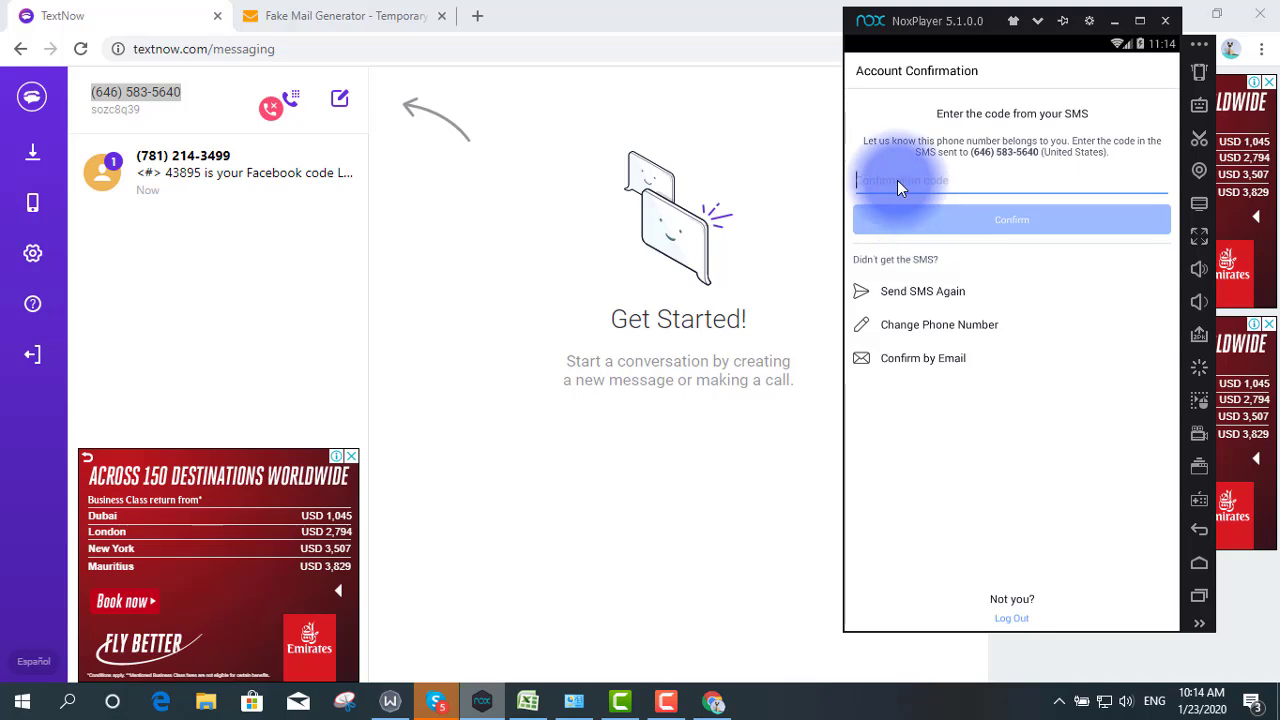
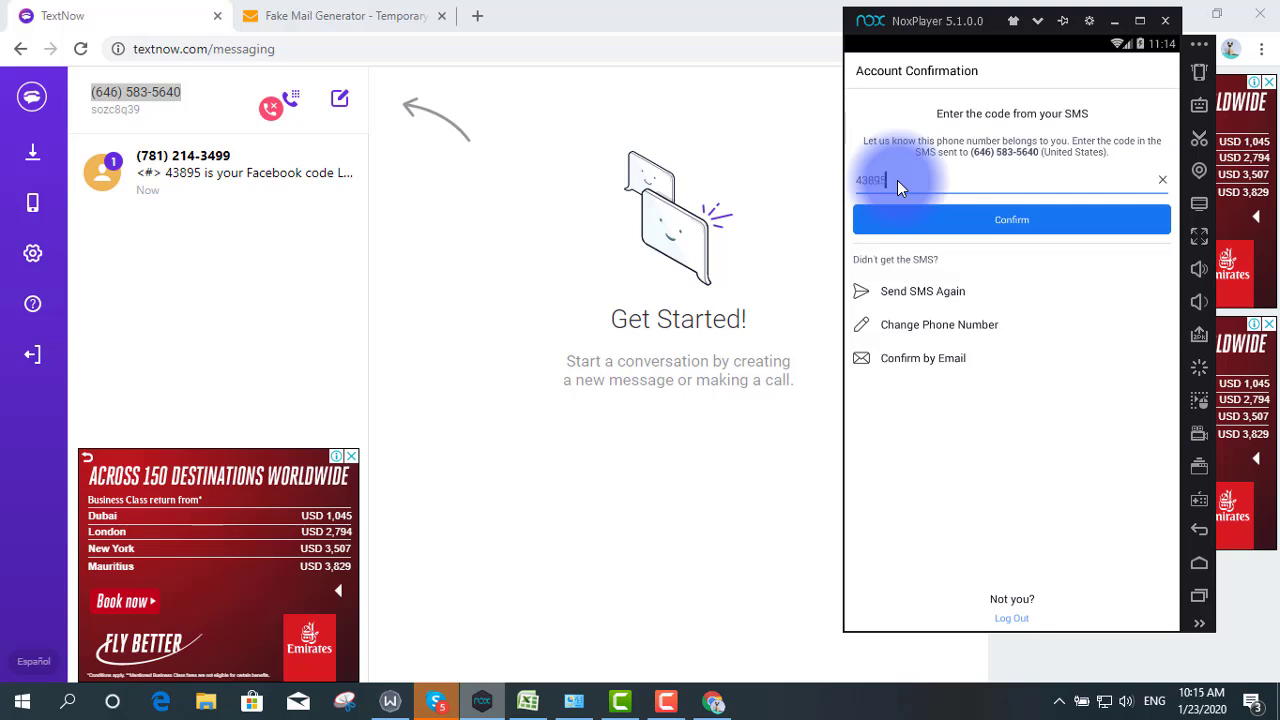
pyautogui.click(954, 219)
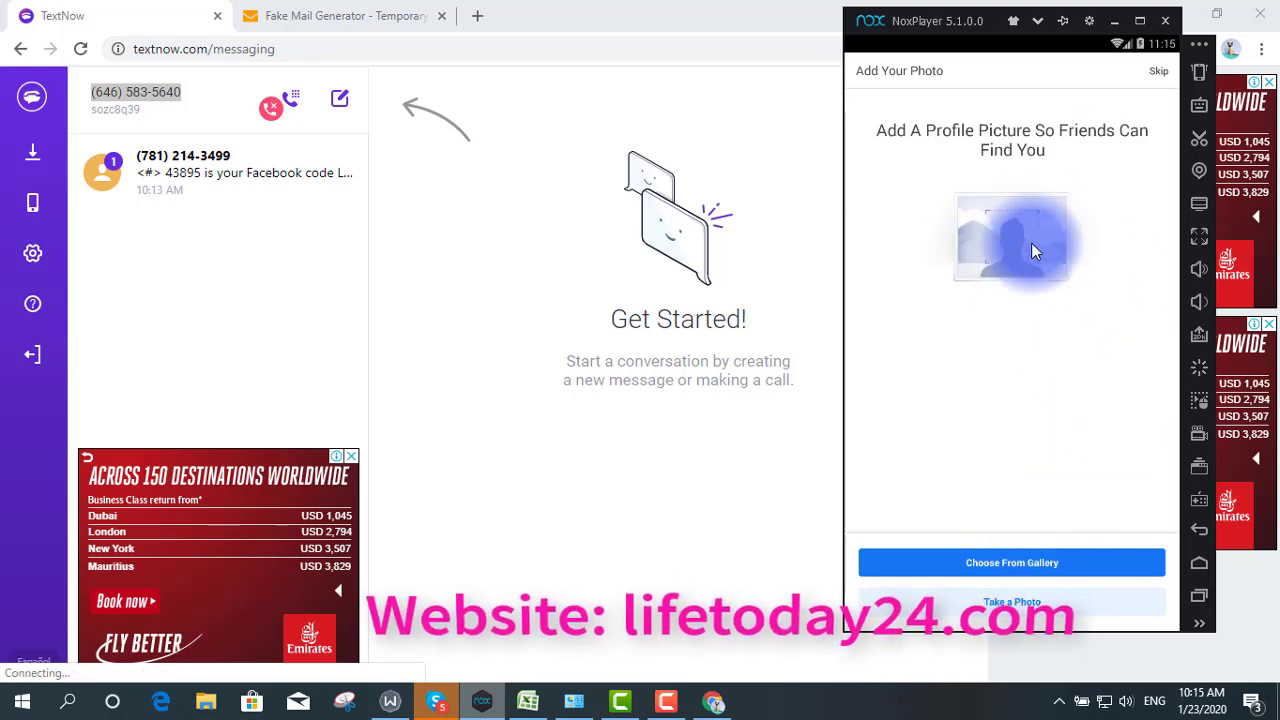
# - Skip the profile photo and tick twenty suggested people in the Add Friends list
pyautogui.click(1152, 72)
pyautogui.scroll(-3, 1028, 352)
pyautogui.scroll(-3, 1027, 354)
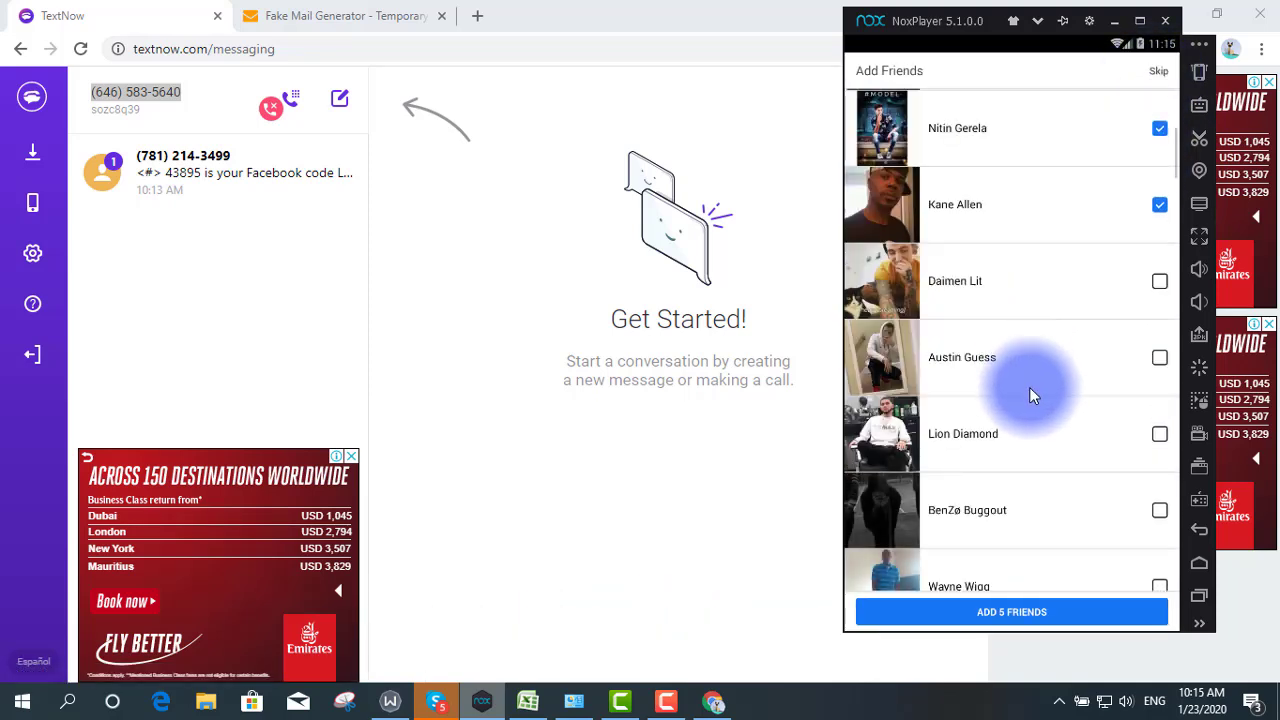
pyautogui.click(1029, 387)
pyautogui.click(1028, 298)
pyautogui.click(1025, 212)
pyautogui.click(986, 452)
pyautogui.scroll(-3, 997, 458)
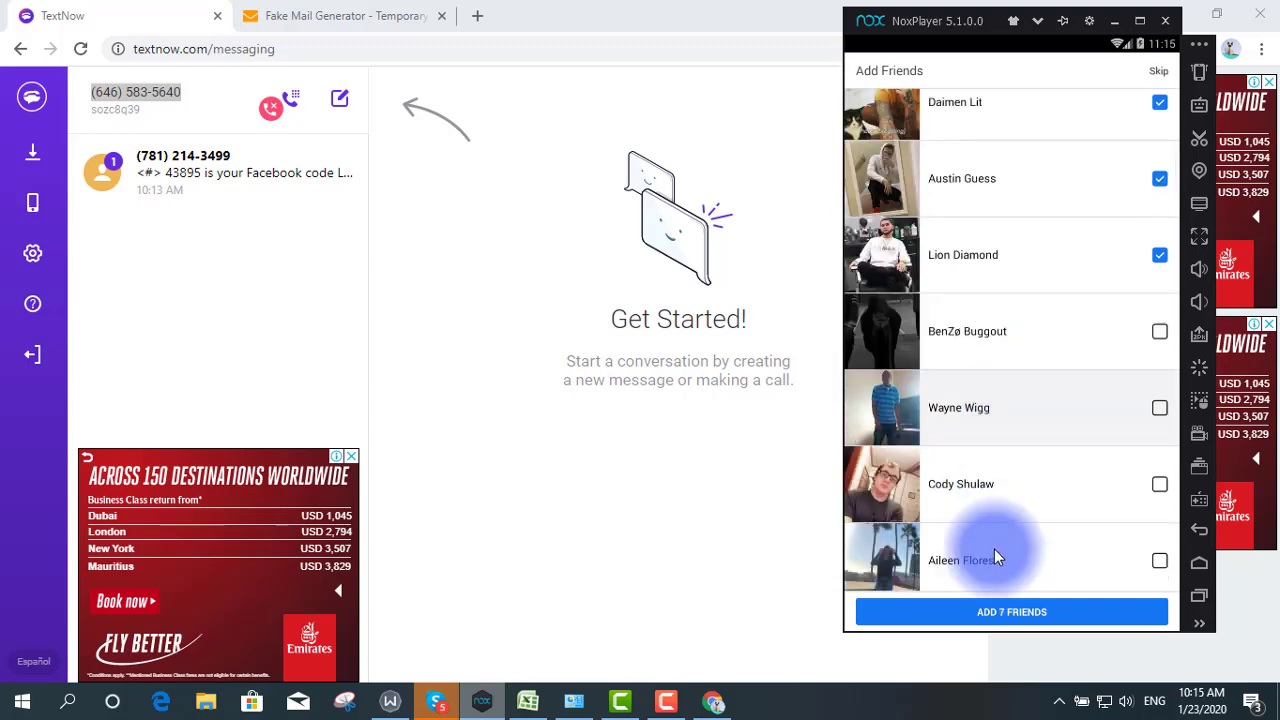
pyautogui.click(994, 549)
pyautogui.scroll(-3, 1010, 470)
pyautogui.click(1024, 401)
pyautogui.scroll(-2, 1005, 390)
pyautogui.click(989, 279)
pyautogui.click(995, 355)
pyautogui.click(999, 443)
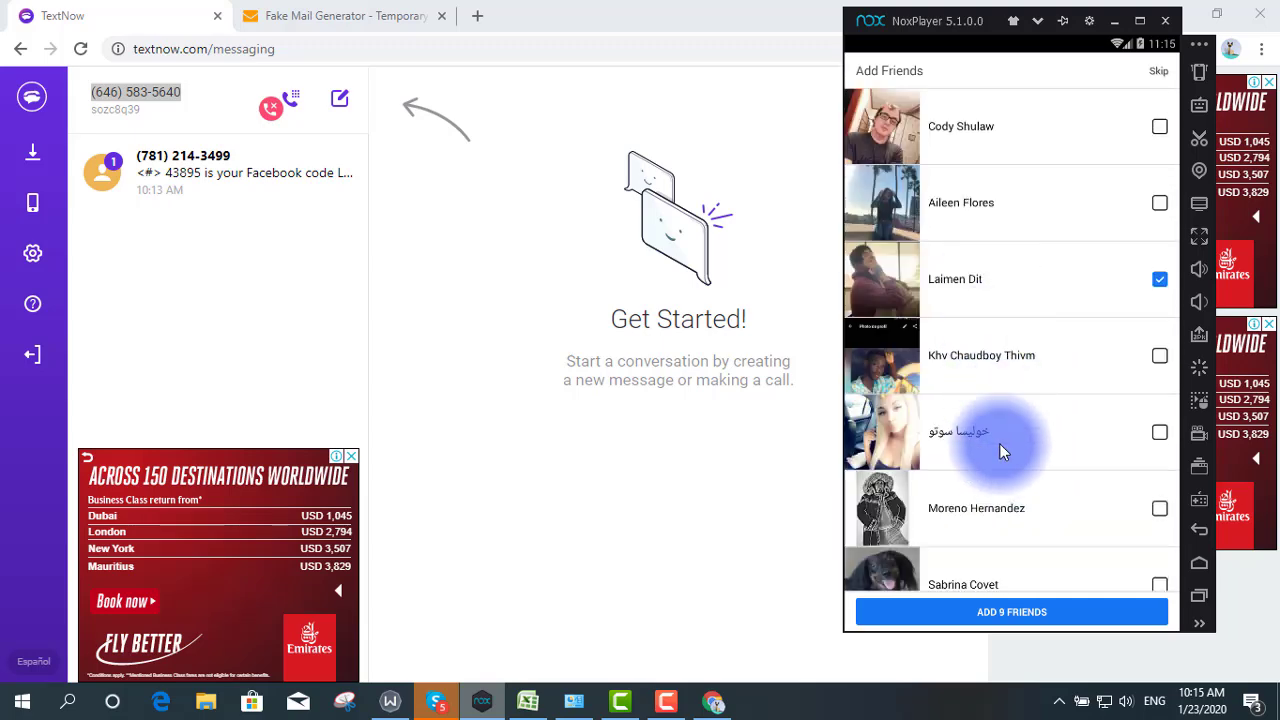
pyautogui.scroll(-3, 1003, 440)
pyautogui.click(1006, 434)
pyautogui.click(991, 534)
pyautogui.scroll(-2, 1005, 514)
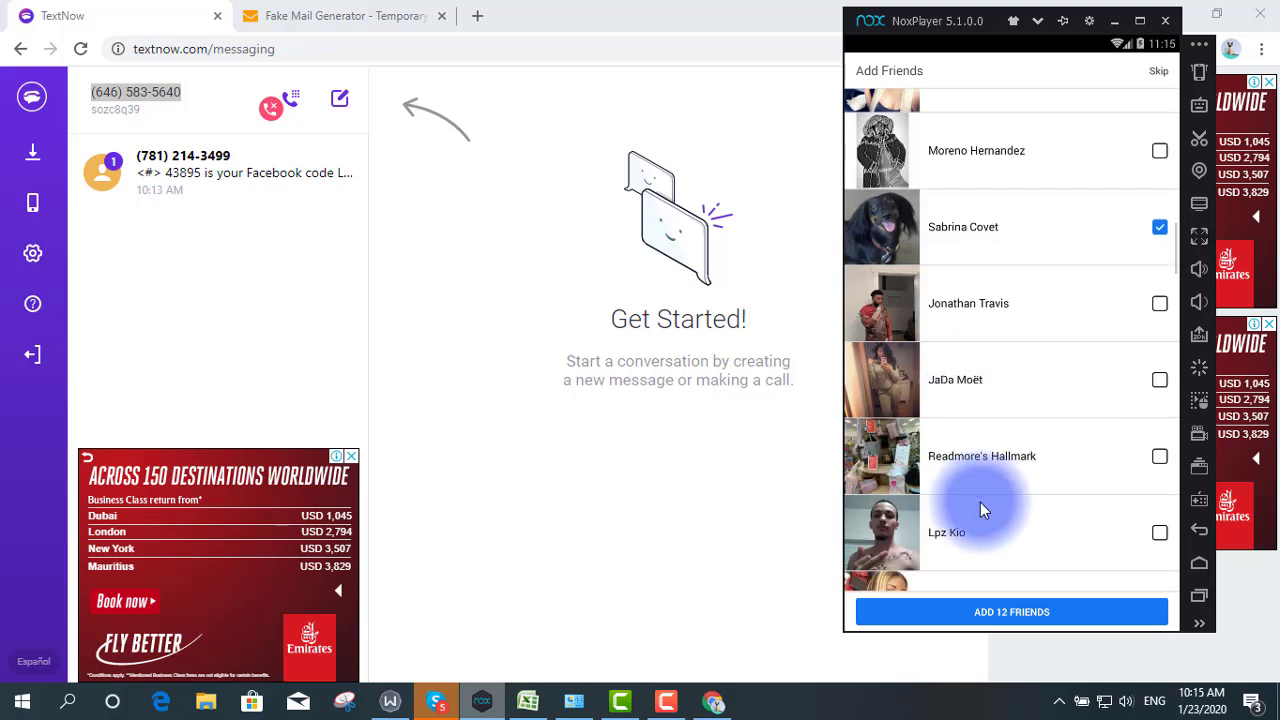
pyautogui.click(980, 508)
pyautogui.scroll(-3, 1019, 358)
pyautogui.click(1028, 460)
pyautogui.click(1030, 436)
pyautogui.click(1025, 385)
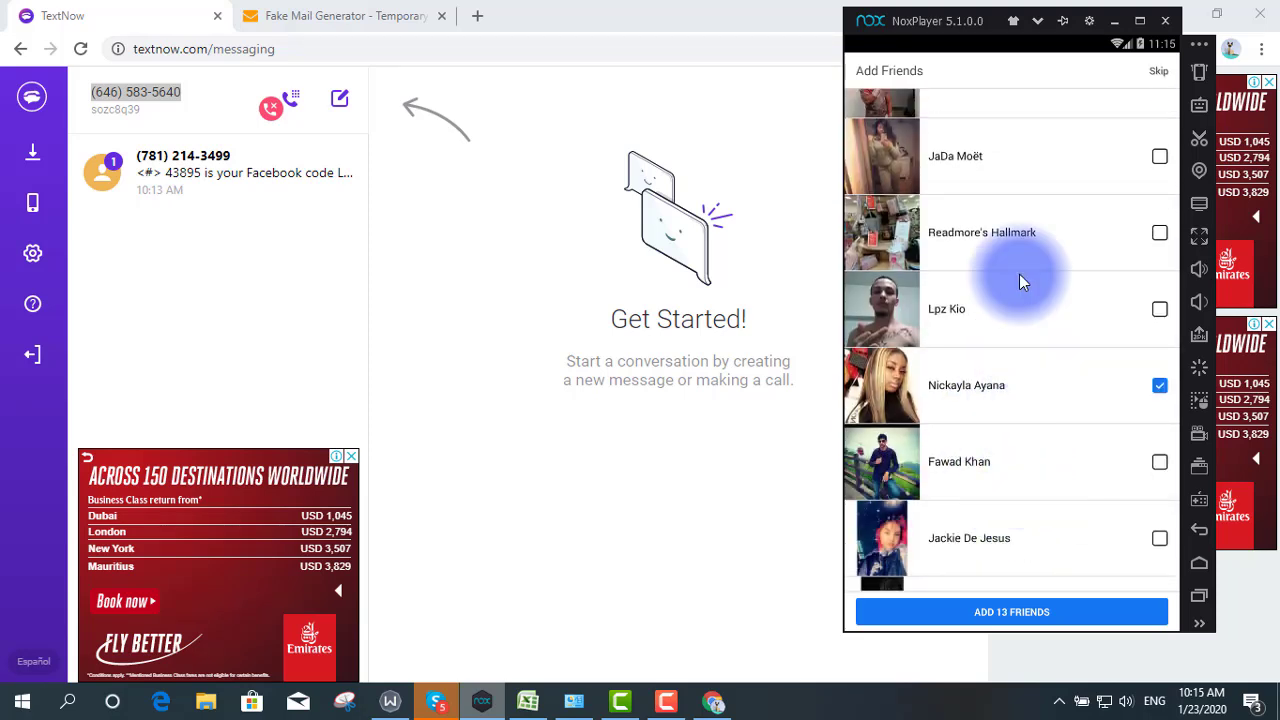
pyautogui.click(1020, 290)
pyautogui.click(1016, 159)
pyautogui.click(1011, 232)
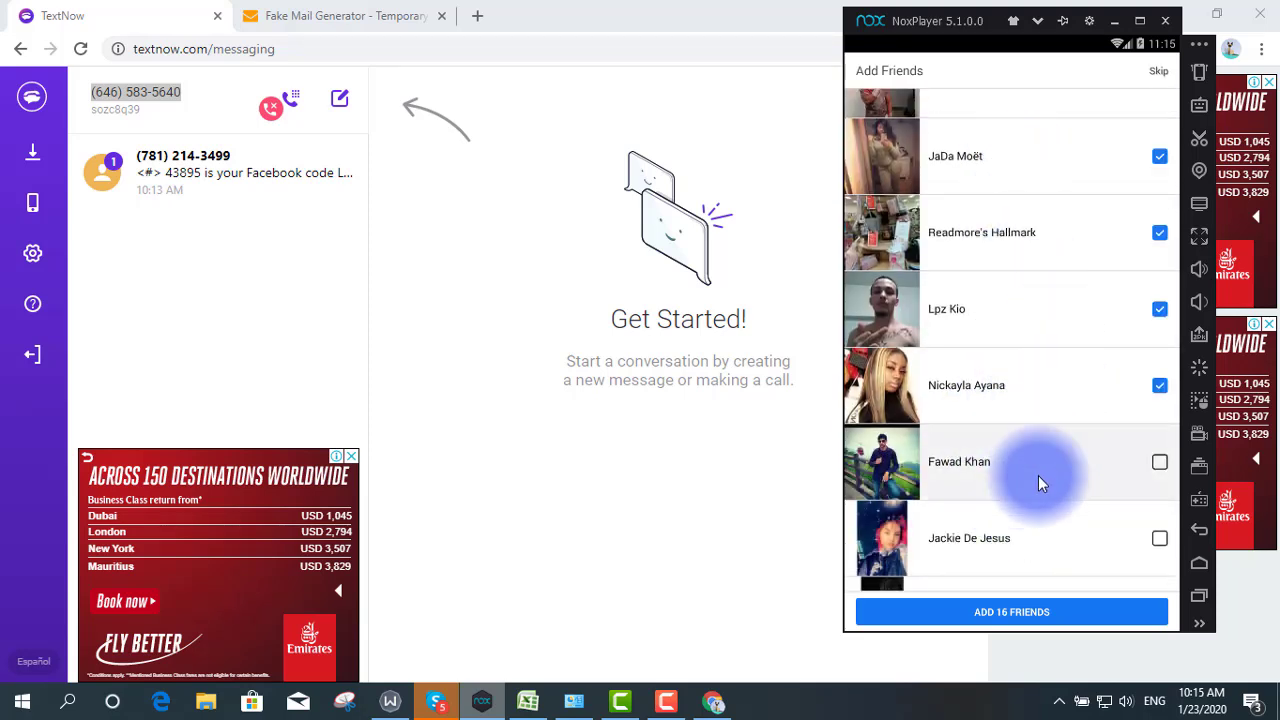
pyautogui.click(1037, 475)
pyautogui.click(1031, 517)
pyautogui.scroll(-2, 1034, 510)
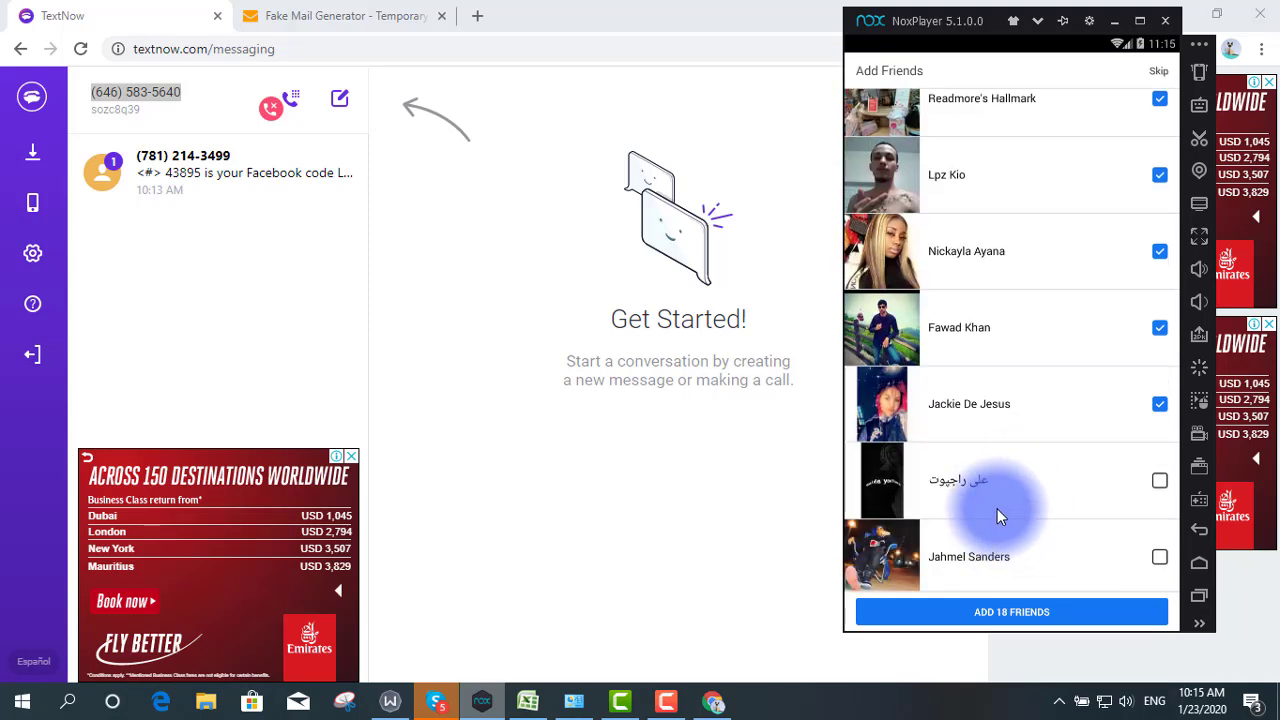
pyautogui.click(1018, 528)
pyautogui.scroll(-2, 1020, 531)
pyautogui.click(1017, 457)
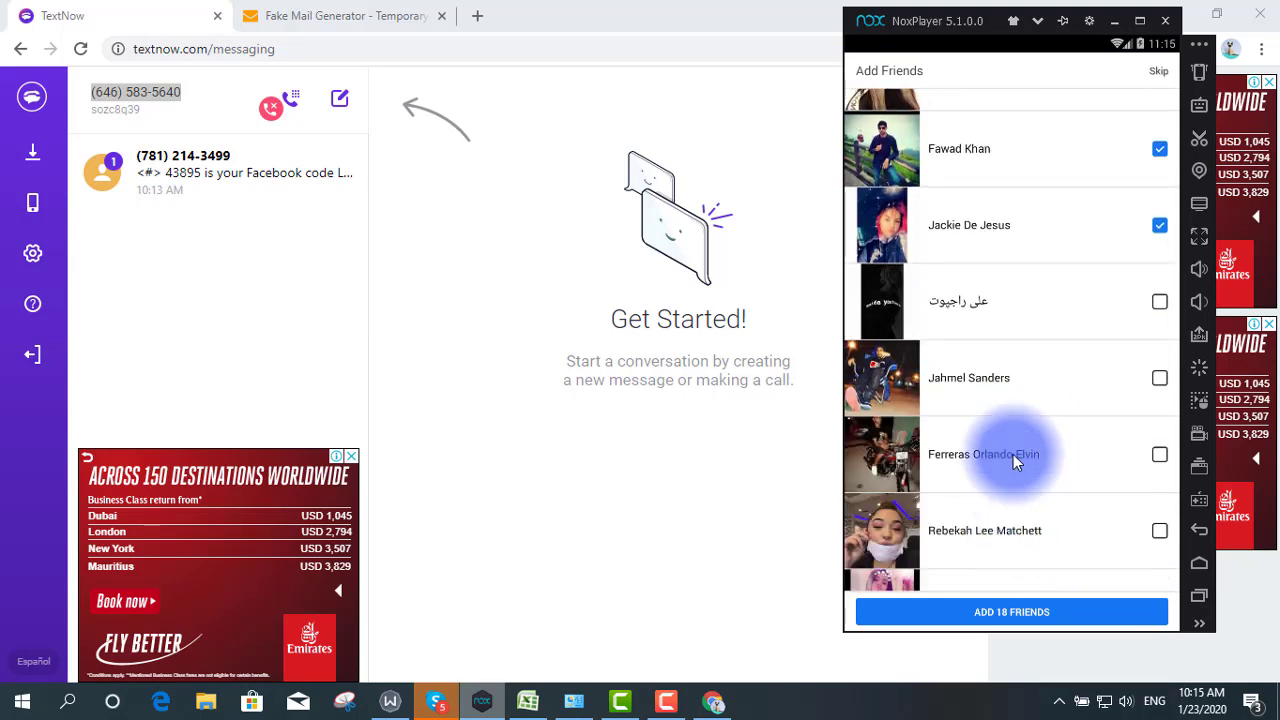
# - Send friend requests to the 20 selected people and continue to the news feed
pyautogui.click(1037, 611)
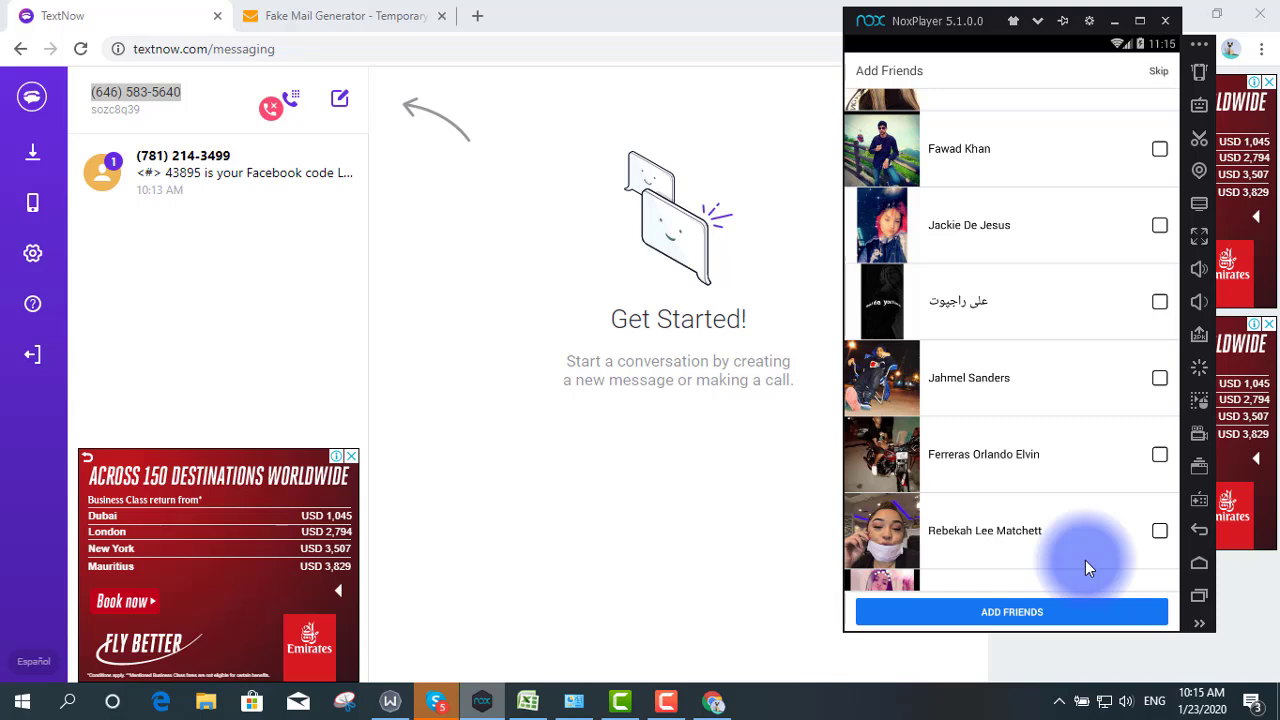
pyautogui.click(1015, 613)
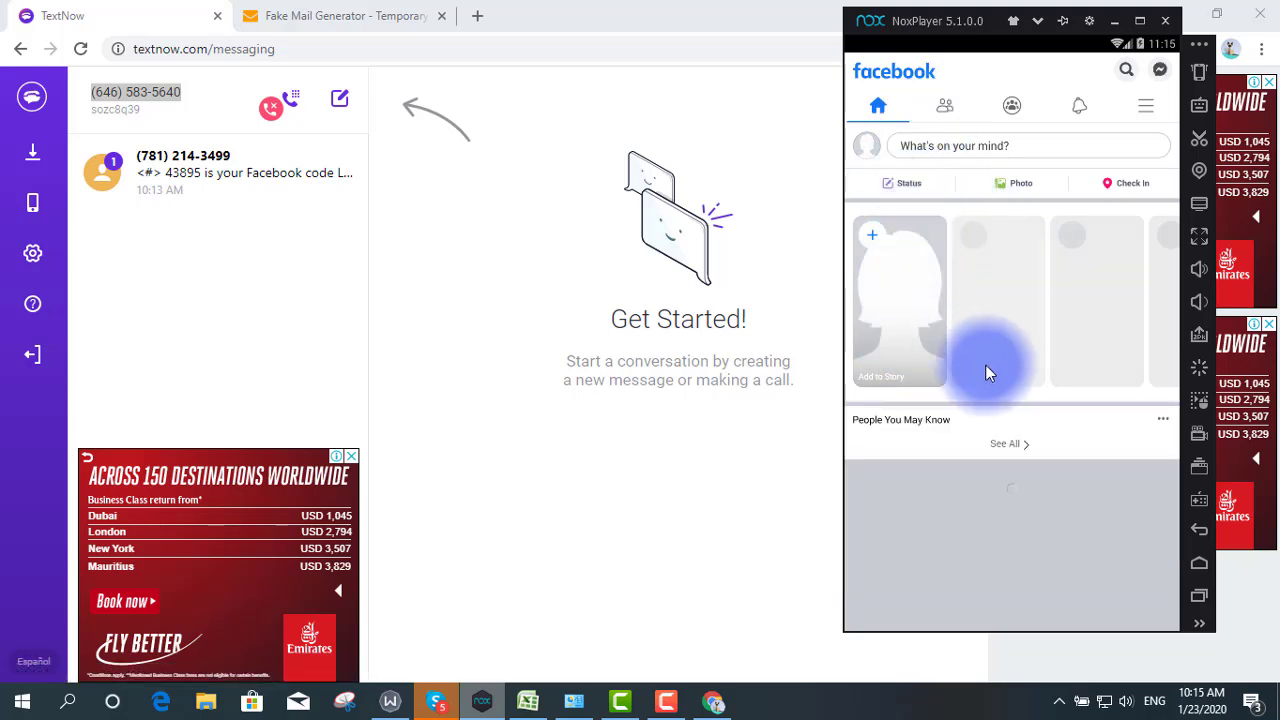
pyautogui.moveTo(1005, 376); pyautogui.dragTo(1124, 322)
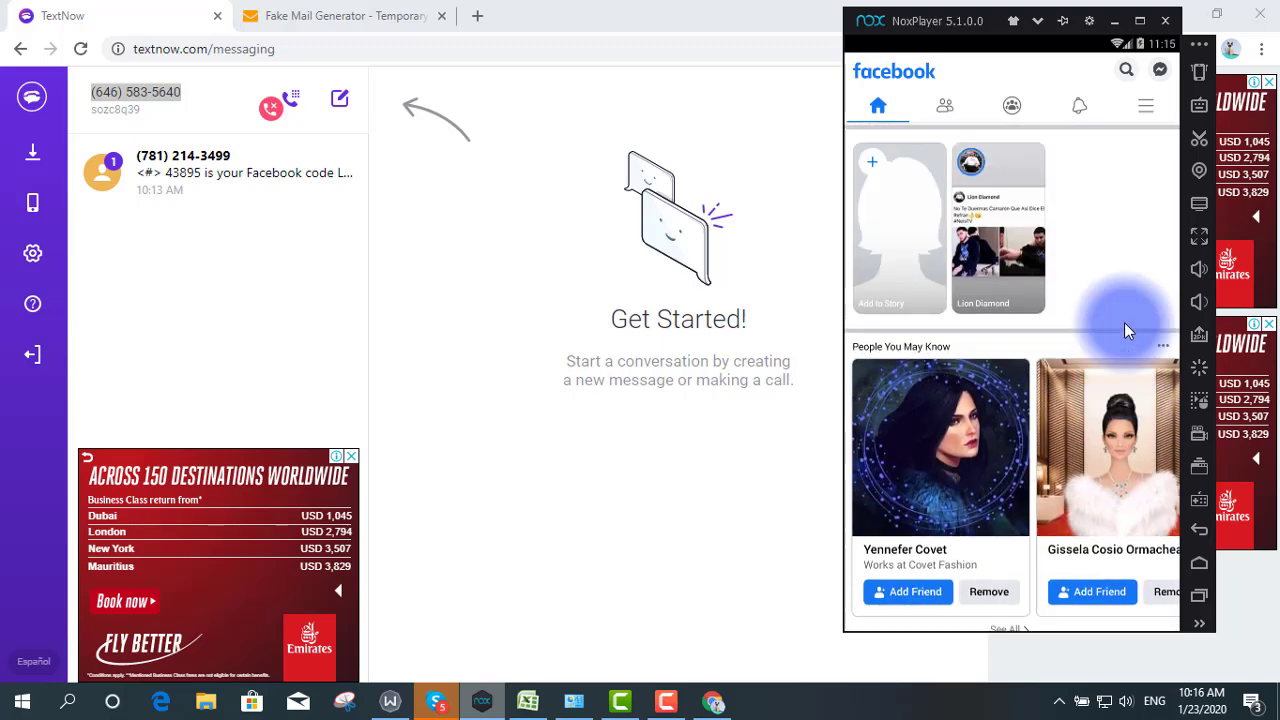
pyautogui.click(1000, 209)
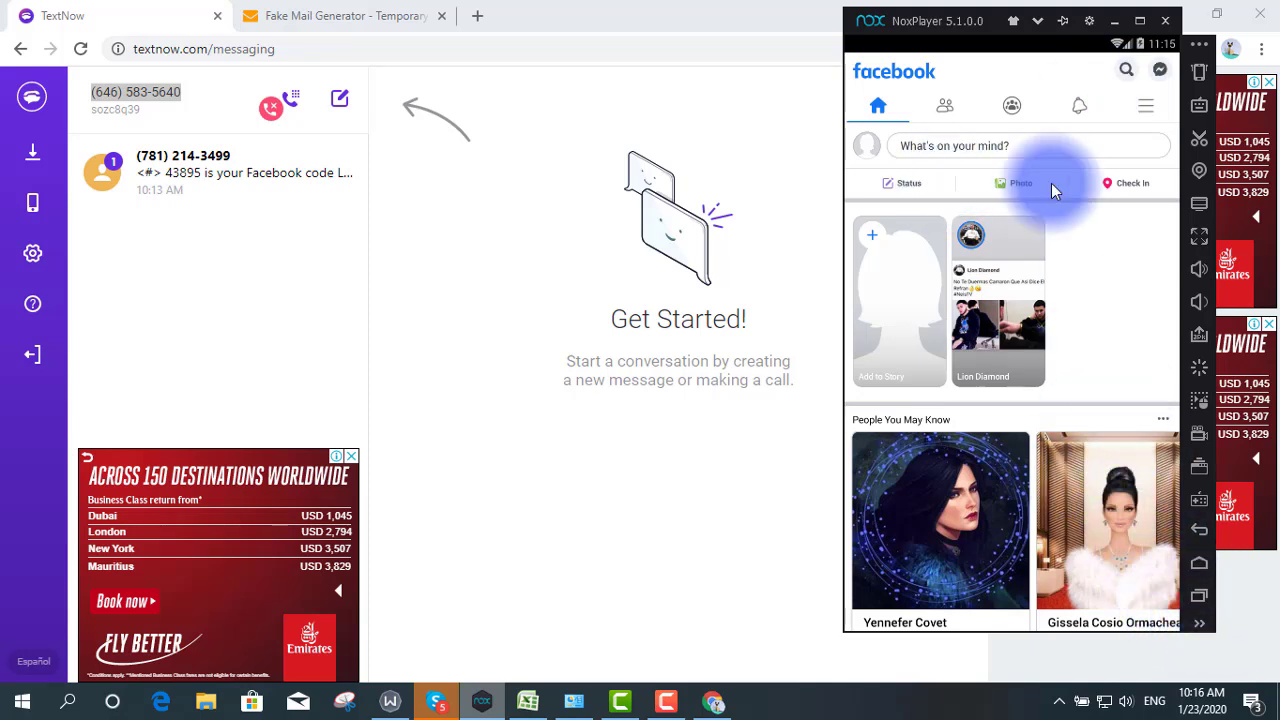
# - Copy the TextNow number and paste it into cell A40 of the Facebook list
pyautogui.rightClick(169, 92)
pyautogui.click(192, 104)
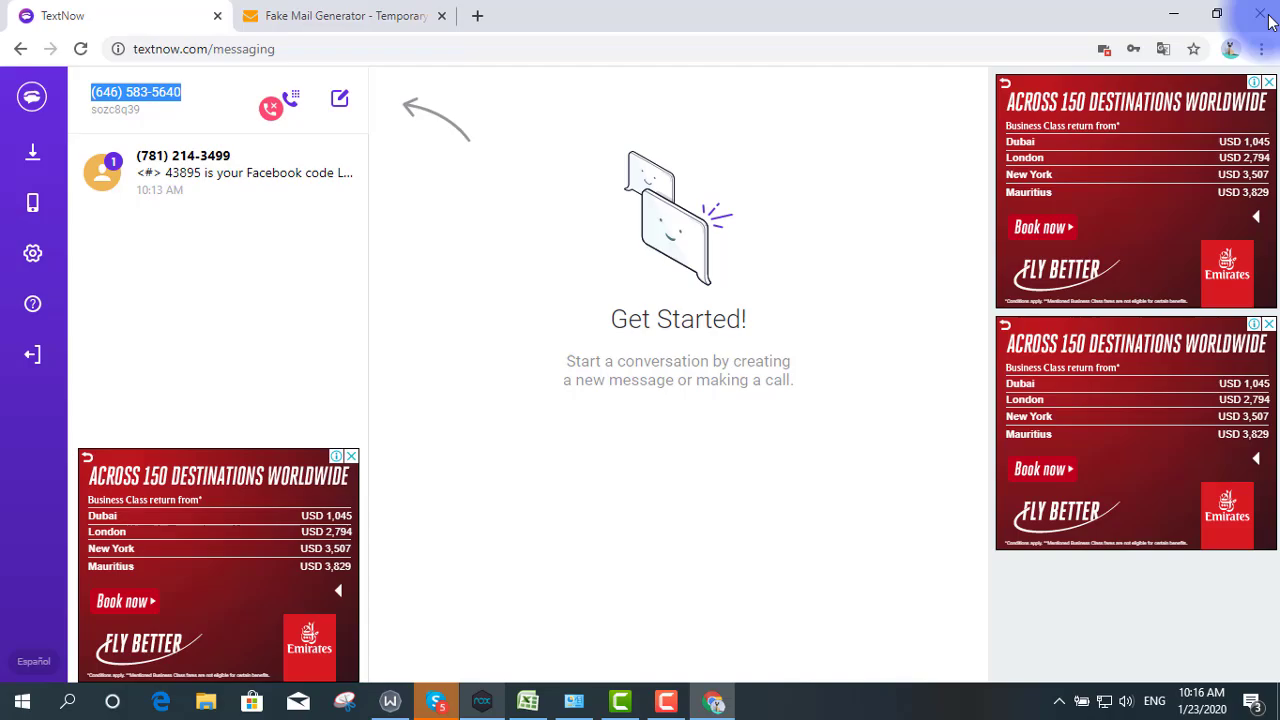
pyautogui.click(1180, 10)
pyautogui.click(528, 701)
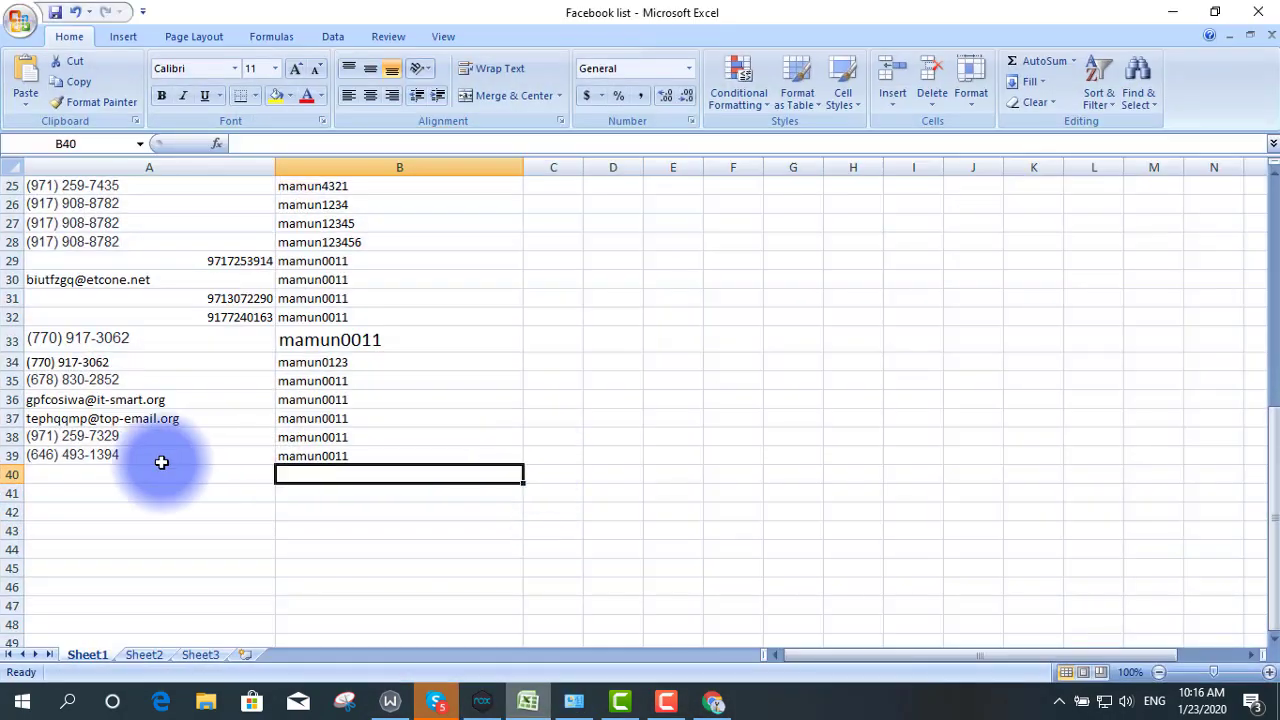
pyautogui.scroll(-2, 150, 420)
pyautogui.click(220, 362)
pyautogui.scroll(-4, 243, 294)
pyautogui.scroll(1, 186, 288)
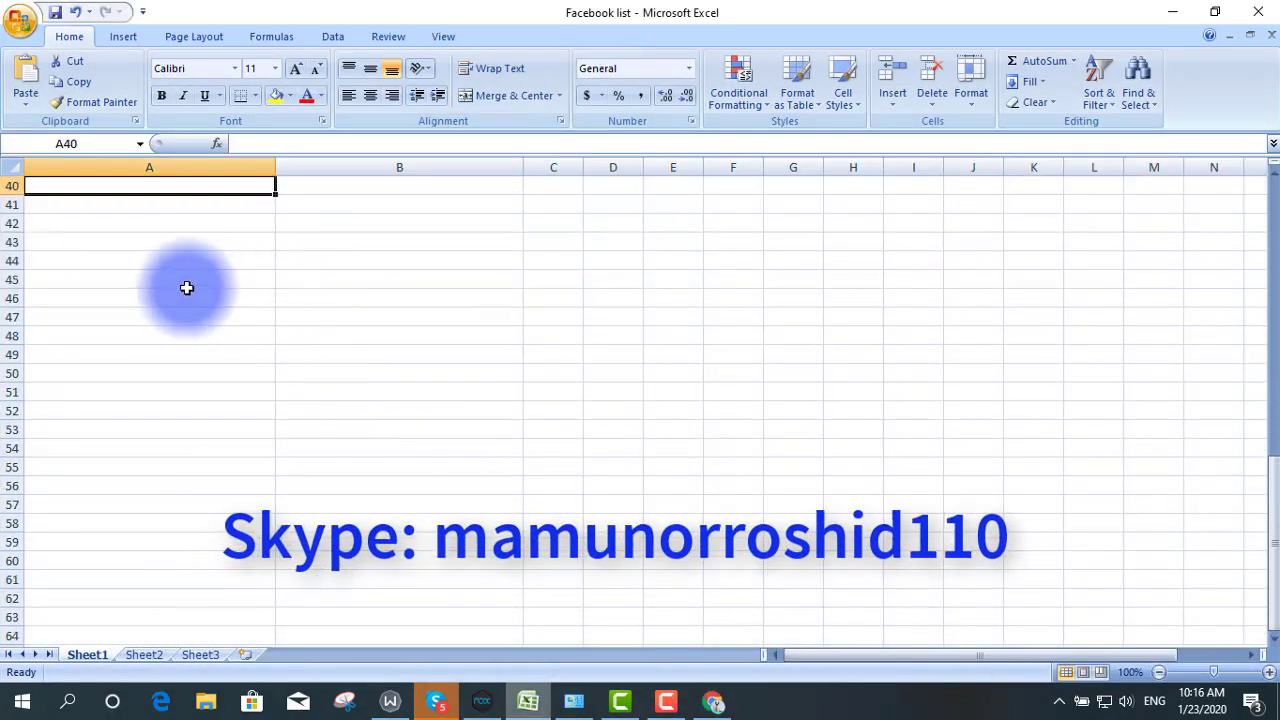
pyautogui.scroll(1, 180, 246)
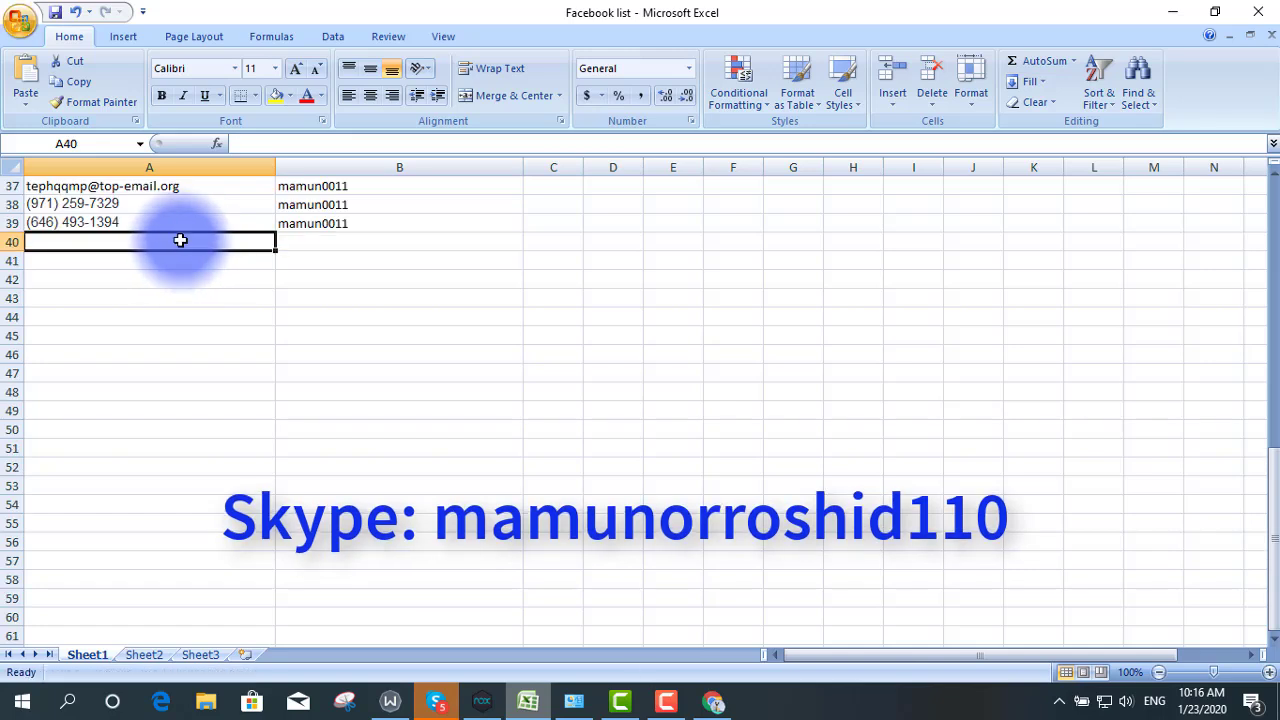
pyautogui.hotkey('ctrl', 'v')
# - Enter the account's password in cell B40
pyautogui.click(331, 243)
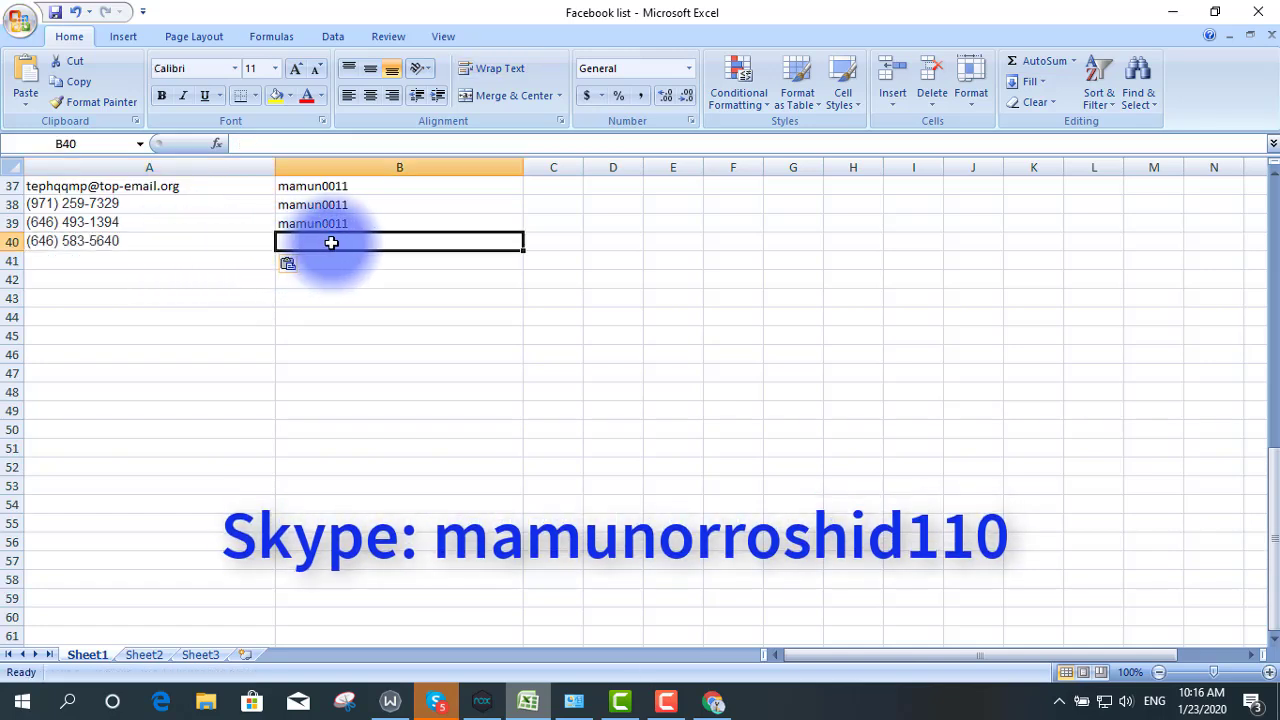
pyautogui.scroll(-1, 331, 243)
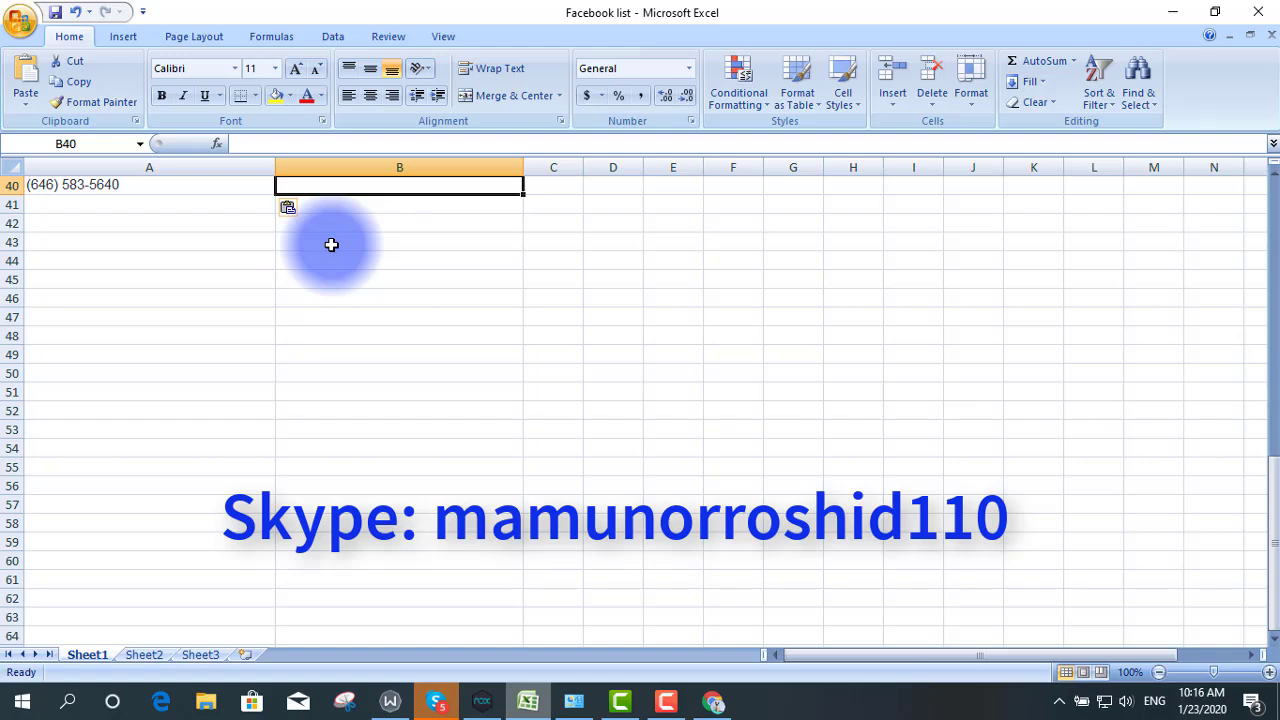
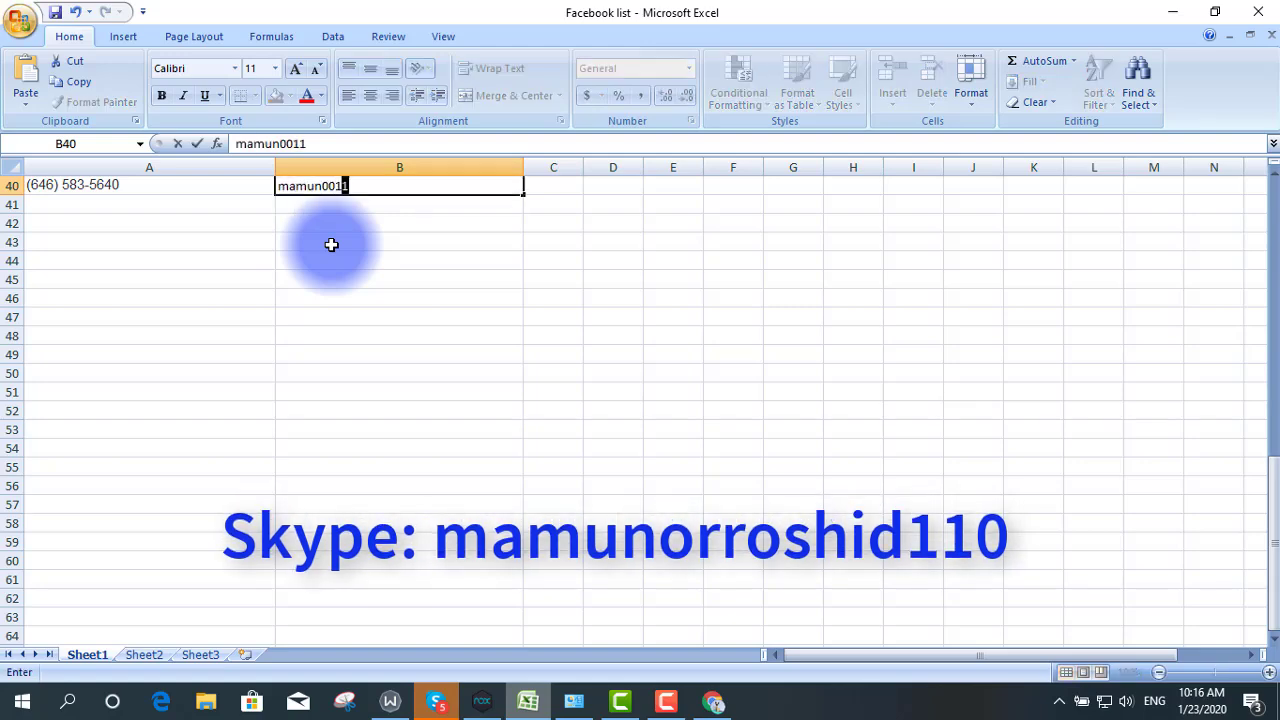
pyautogui.scroll(8, 240, 290)
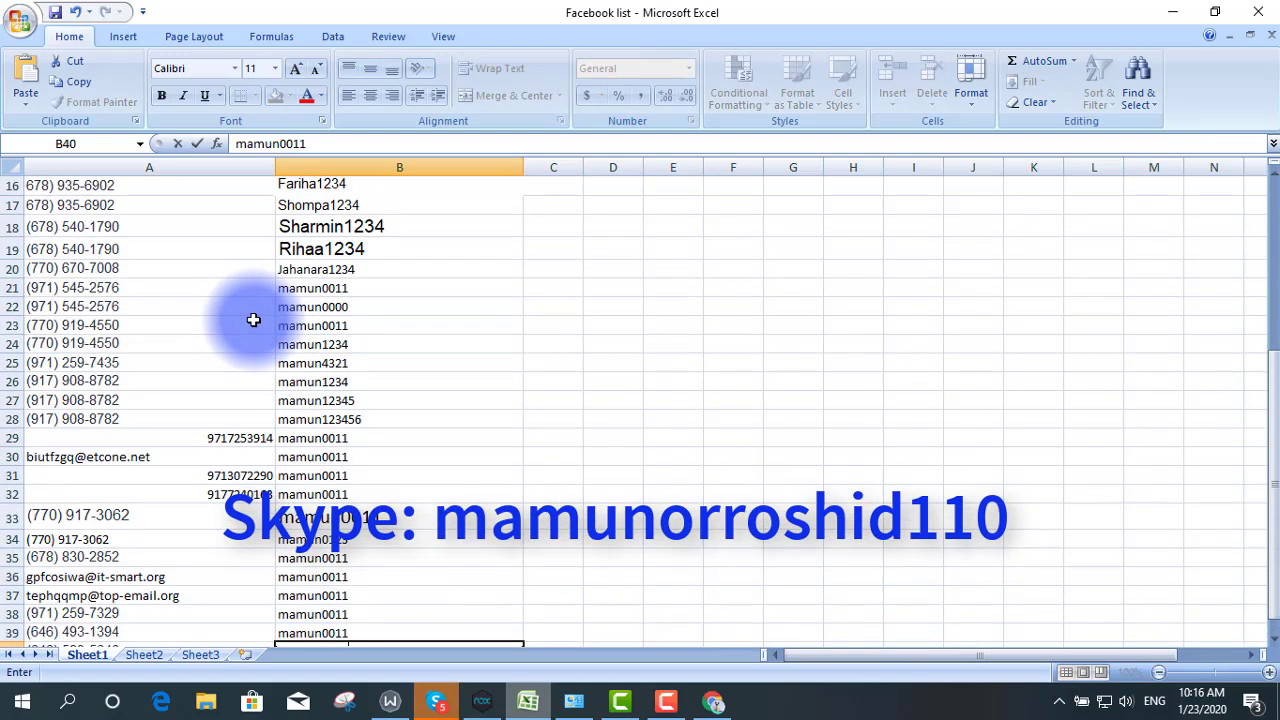
pyautogui.scroll(-3, 258, 318)
pyautogui.scroll(8, 240, 316)
pyautogui.scroll(-11, 224, 318)
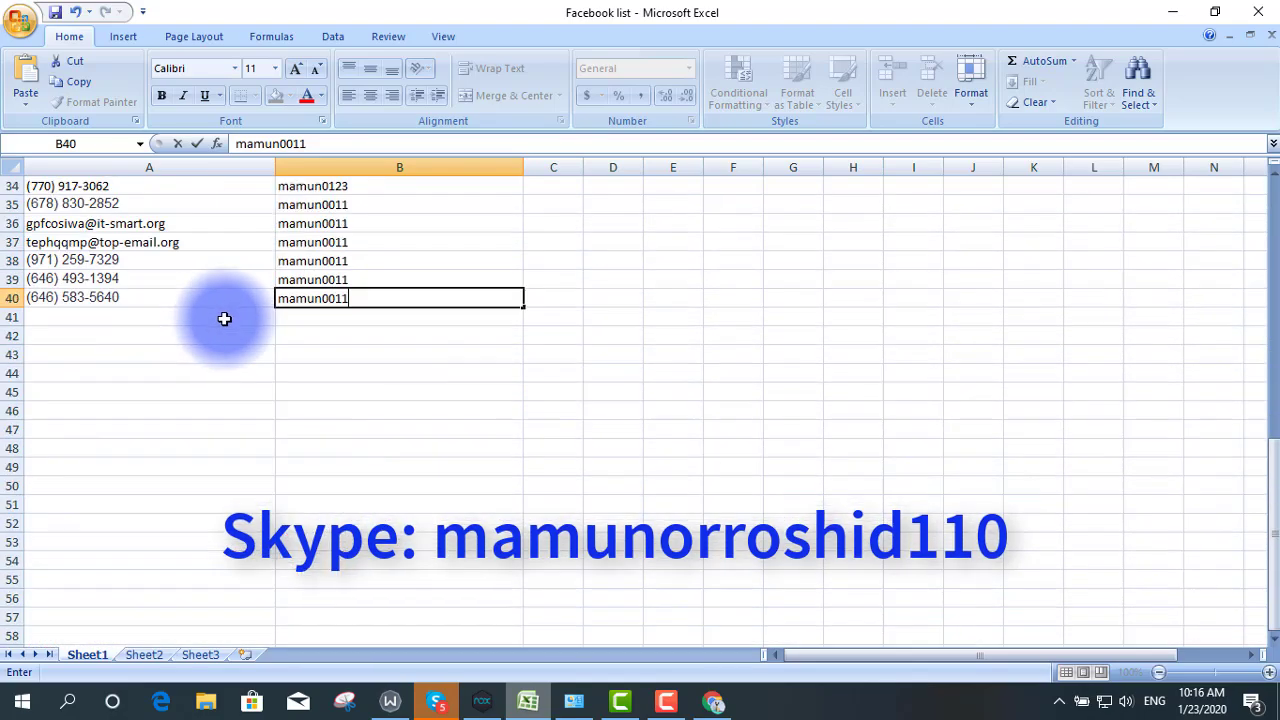
pyautogui.scroll(-2, 224, 318)
pyautogui.scroll(6, 323, 298)
pyautogui.scroll(-8, 323, 320)
pyautogui.scroll(2, 319, 334)
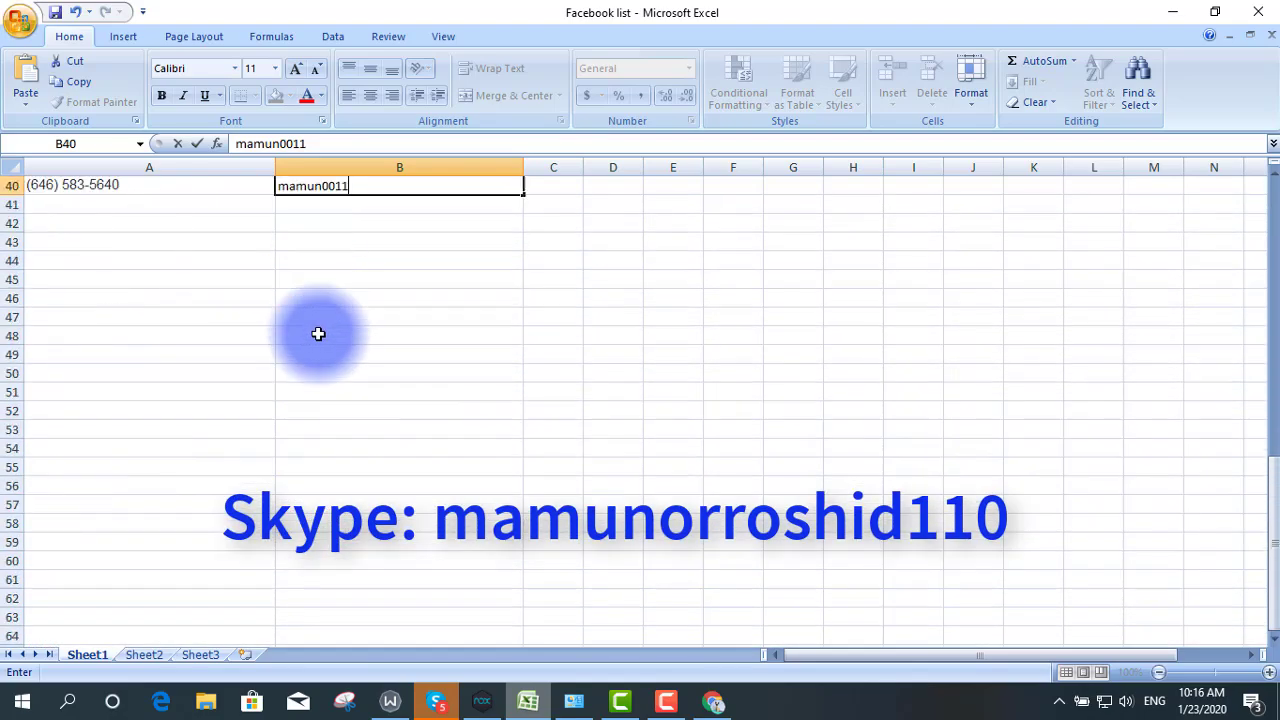
pyautogui.scroll(13, 310, 330)
pyautogui.scroll(-13, 297, 329)
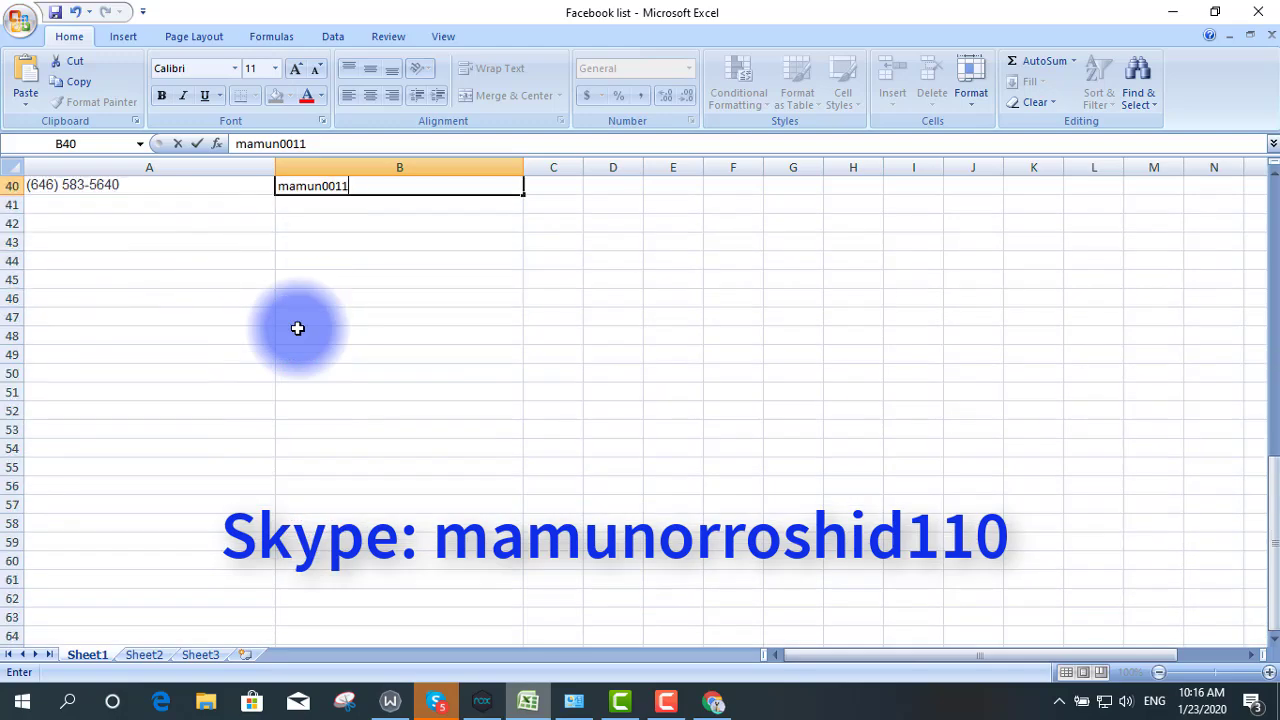
pyautogui.scroll(2, 297, 327)
pyautogui.scroll(-2, 300, 320)
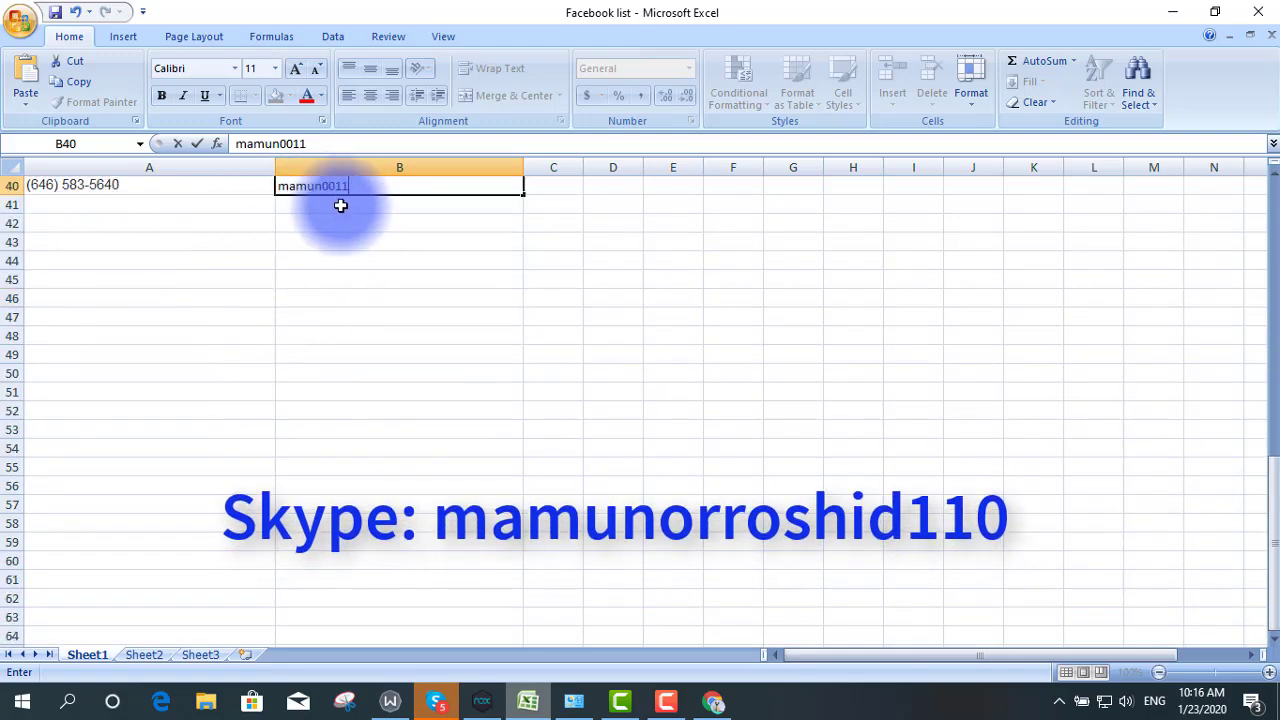
pyautogui.press('Escape')
pyautogui.scroll(6, 337, 240)
pyautogui.scroll(-9, 350, 340)
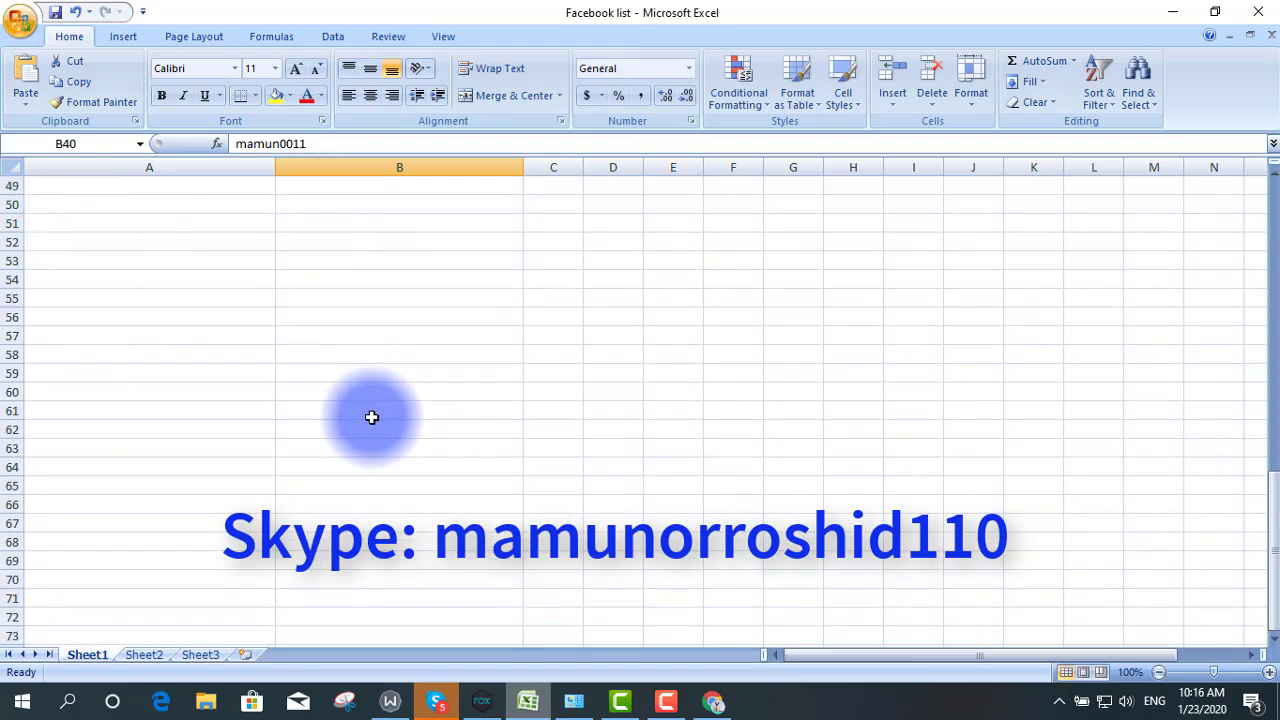
pyautogui.scroll(15, 371, 417)
pyautogui.scroll(-11, 380, 410)
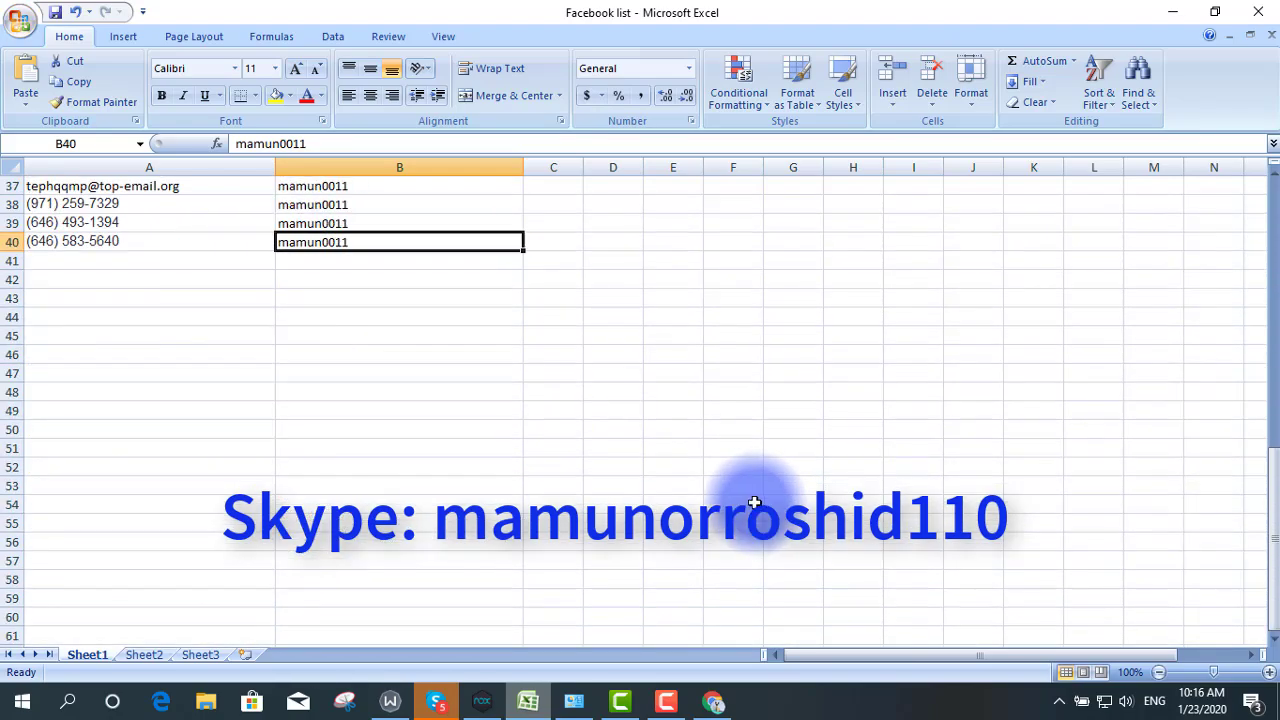
pyautogui.scroll(-4, 740, 500)
pyautogui.scroll(1, 729, 500)
# - Minimize Excel and close the running Facebook app from recent apps
pyautogui.click(1174, 12)
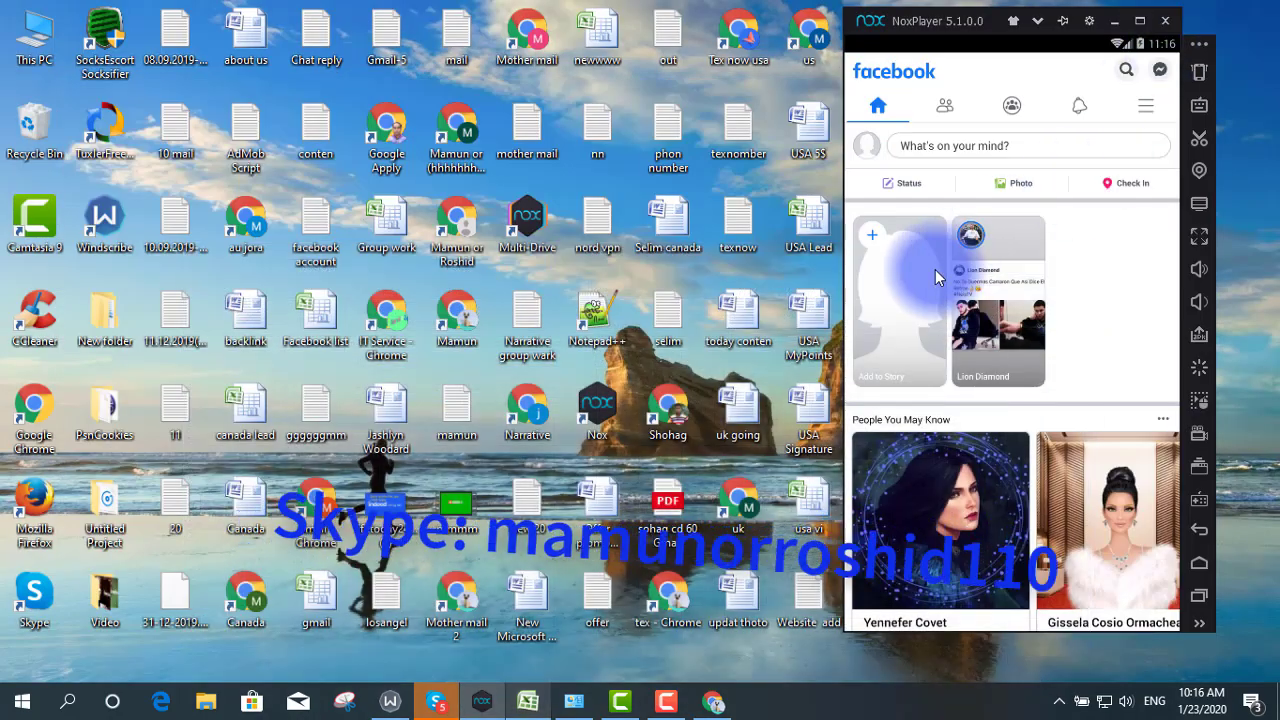
pyautogui.scroll(-2, 1037, 408)
pyautogui.scroll(2, 1085, 160)
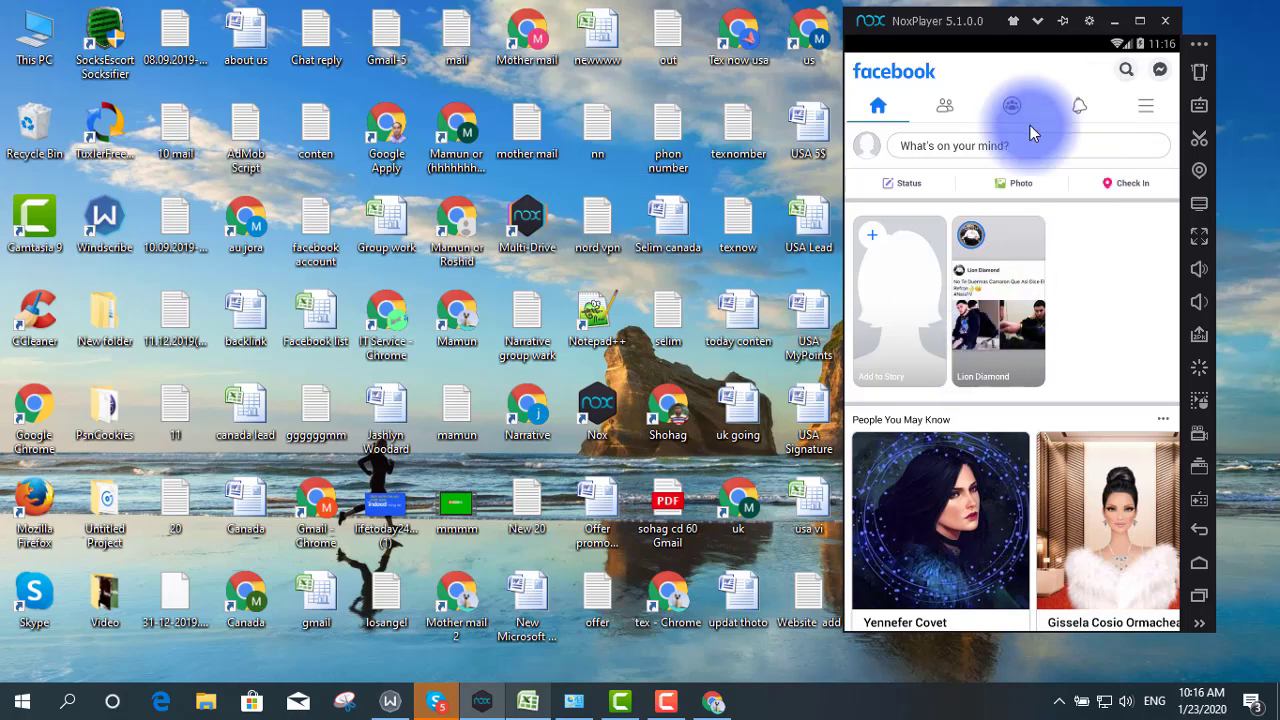
pyautogui.moveTo(943, 20)
pyautogui.mouseDown()
pyautogui.moveTo(990, 21)
pyautogui.moveTo(922, 27)
pyautogui.mouseUp()
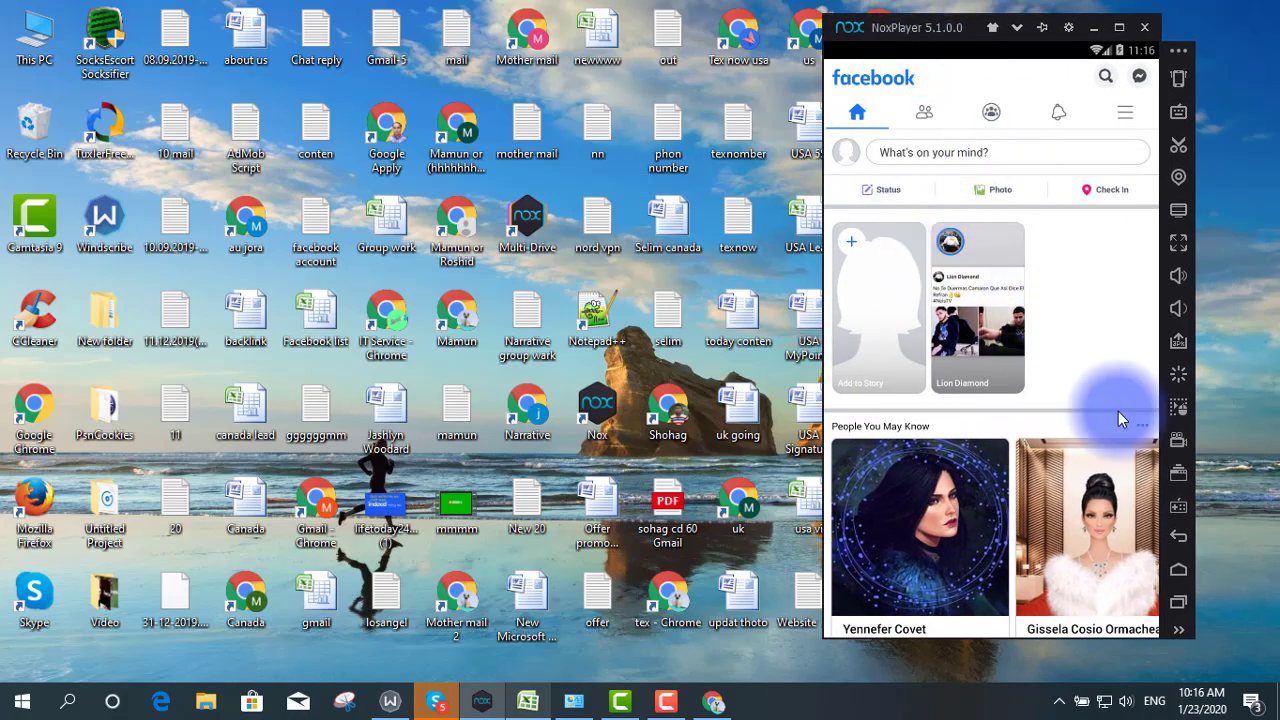
pyautogui.scroll(-2, 1120, 420)
pyautogui.click(1178, 601)
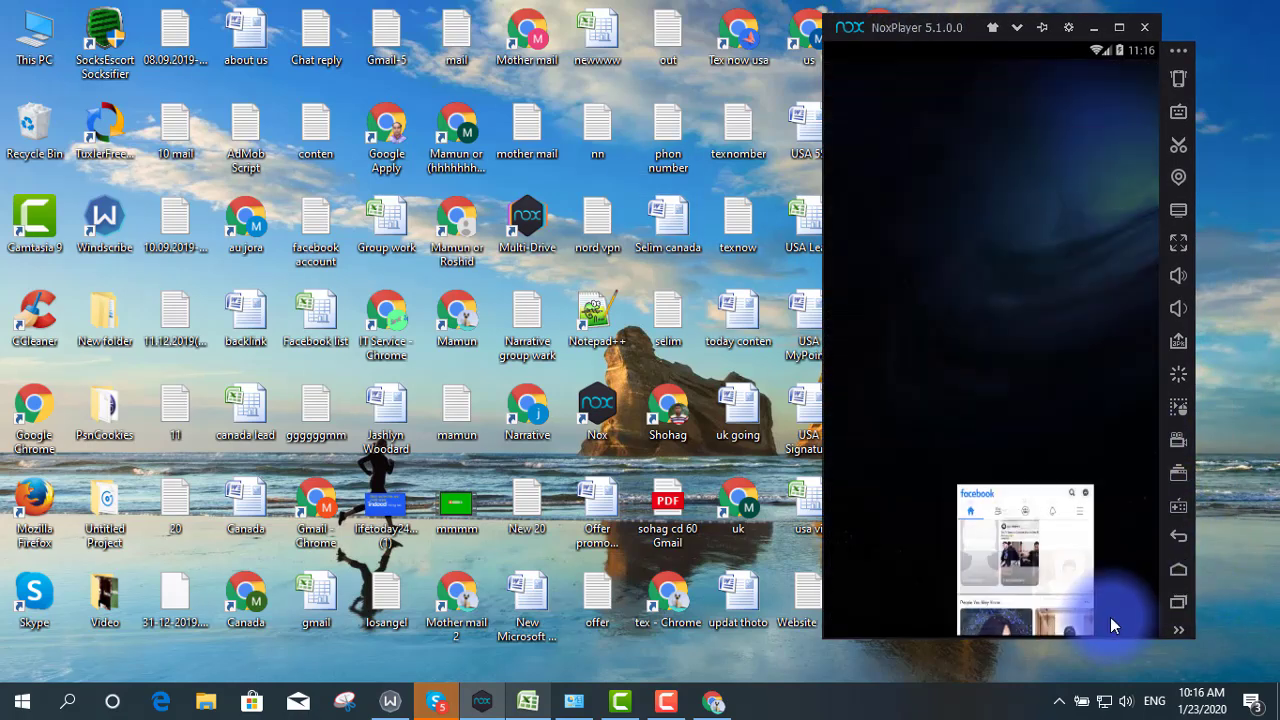
pyautogui.moveTo(1115, 625); pyautogui.dragTo(1051, 606)
# - Clear Facebook's app data to 0.00B through App info, then close App info
pyautogui.click(1114, 354)
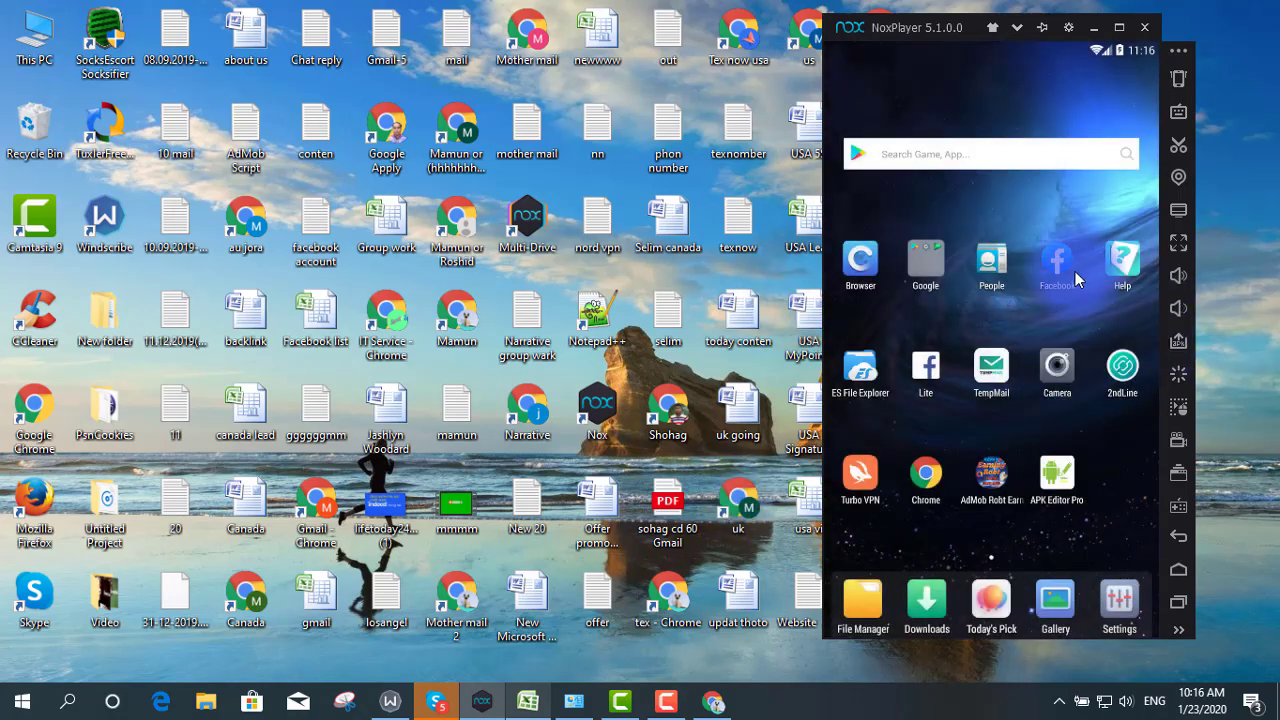
pyautogui.moveTo(1066, 272); pyautogui.dragTo(1082, 72)
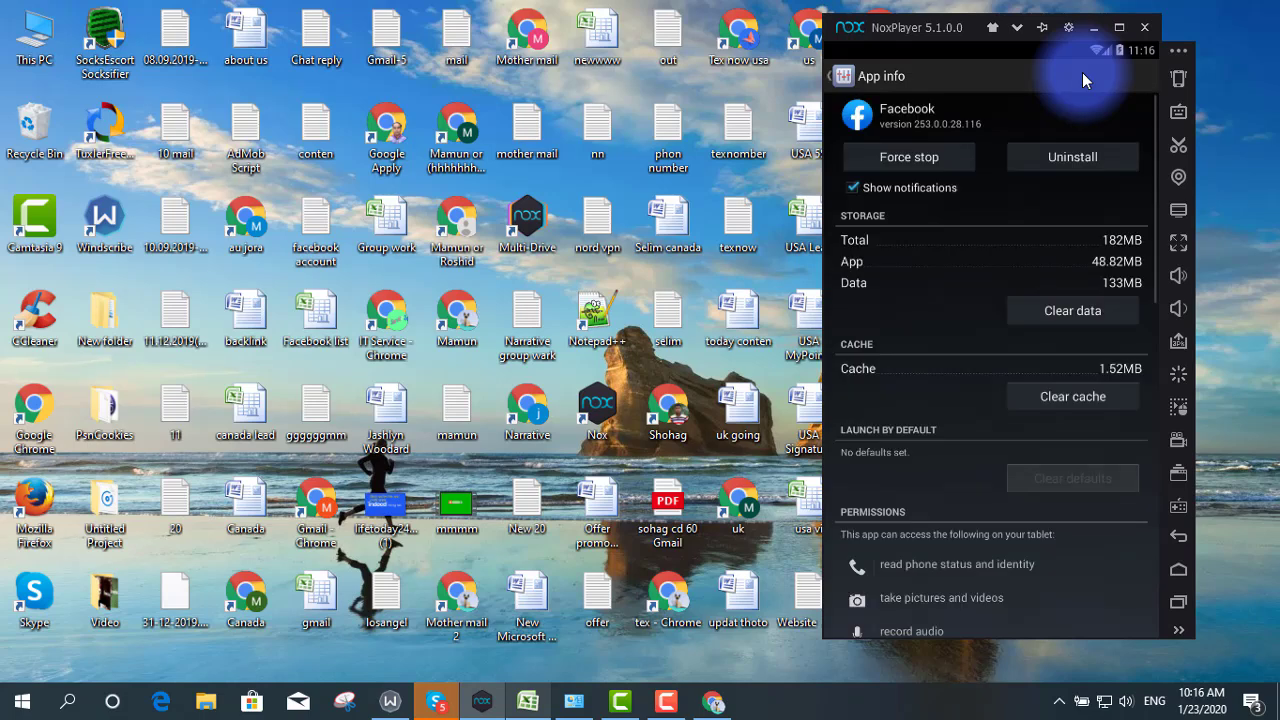
pyautogui.click(1072, 308)
pyautogui.click(1063, 398)
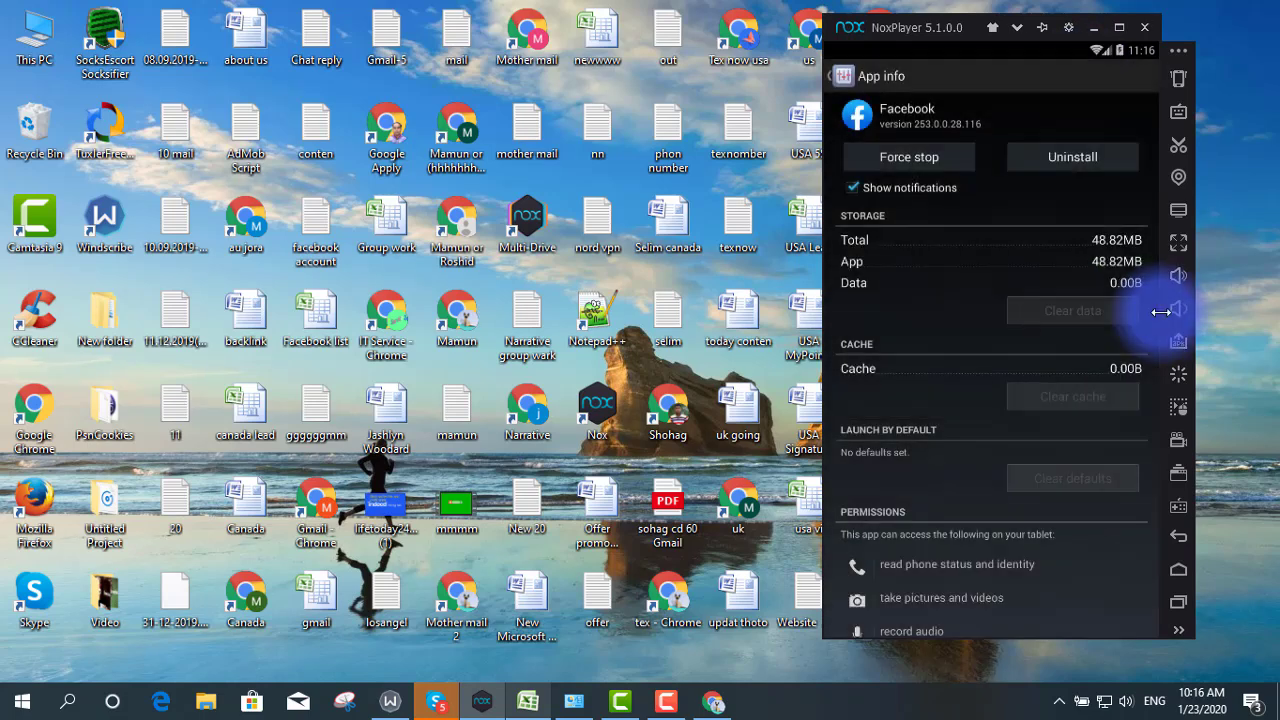
pyautogui.click(1178, 601)
pyautogui.moveTo(1074, 580); pyautogui.dragTo(816, 405)
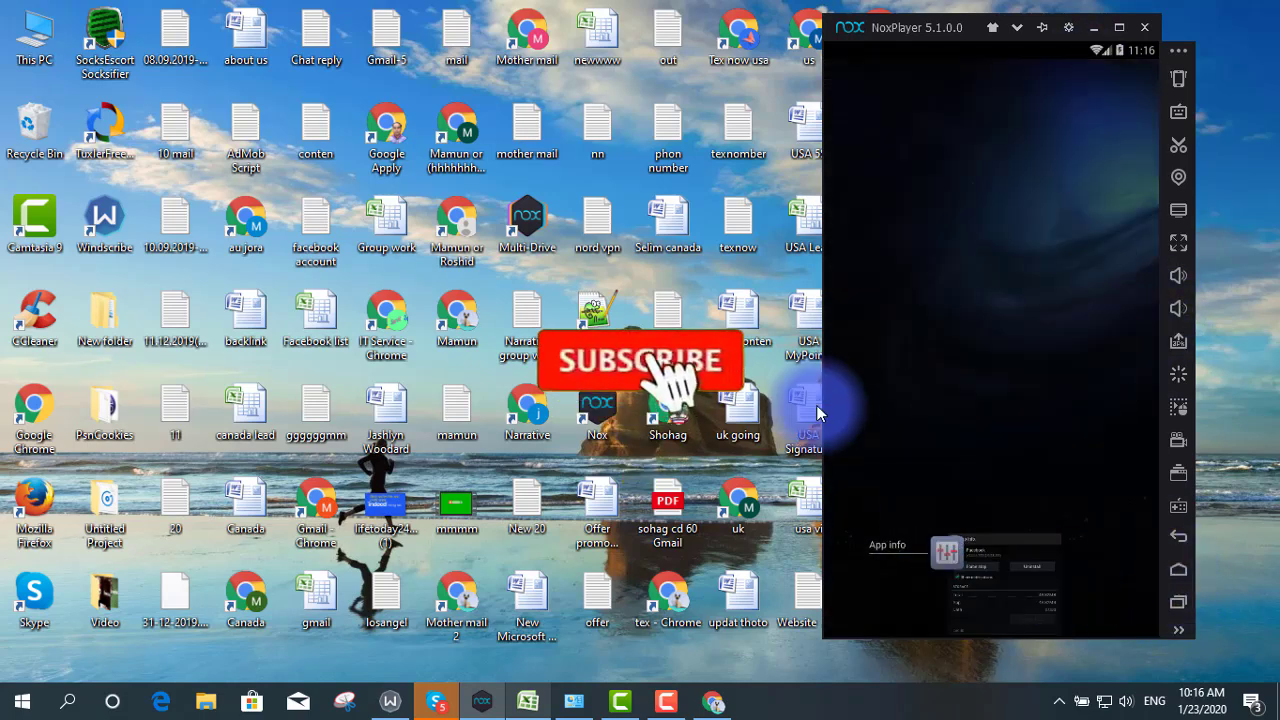
pyautogui.moveTo(949, 34); pyautogui.dragTo(986, 24)
# - Bring Chrome's TextNow inbox forward, then select and deselect the account's phone number
pyautogui.click(713, 701)
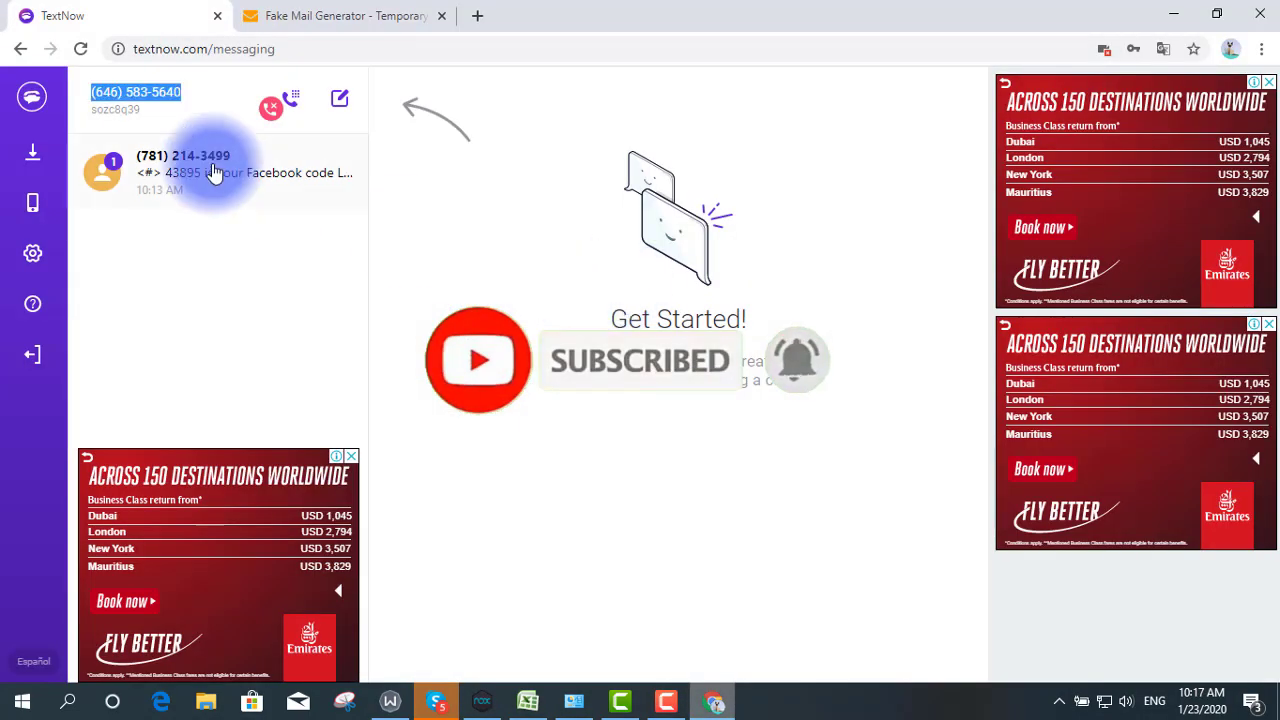
pyautogui.click(206, 234)
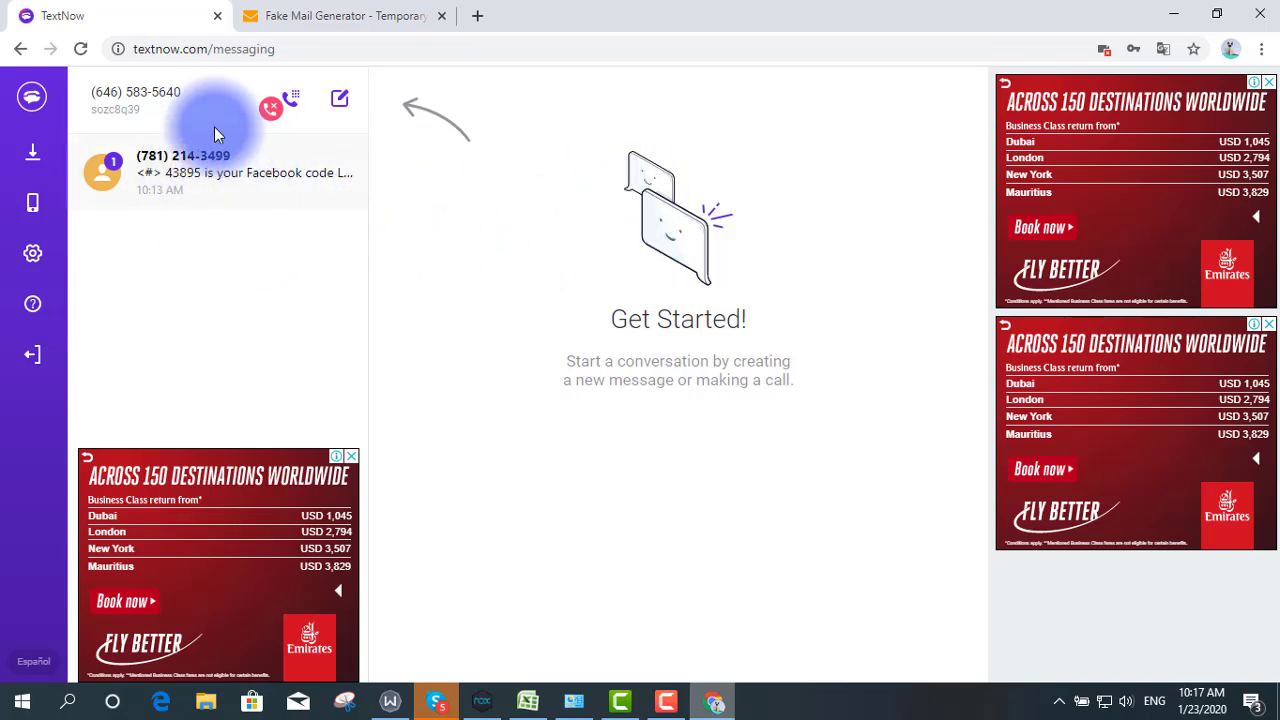
pyautogui.moveTo(184, 91); pyautogui.dragTo(88, 92)
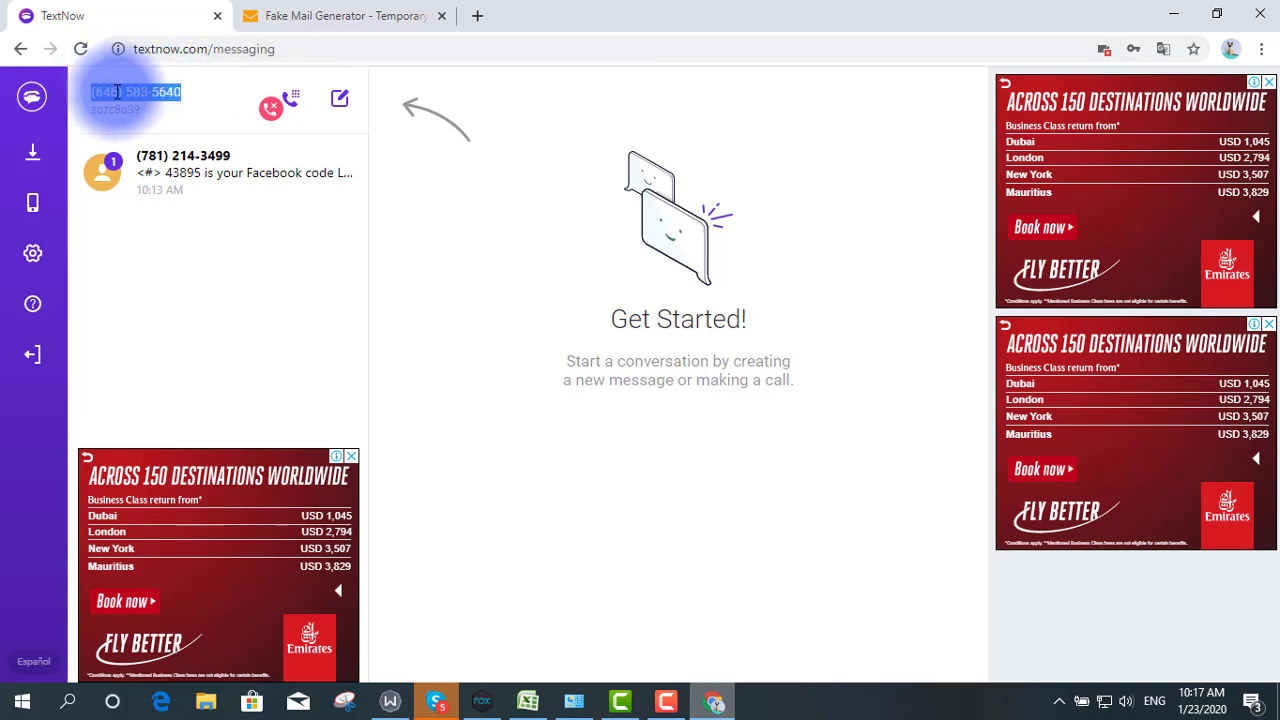
pyautogui.click(196, 93)
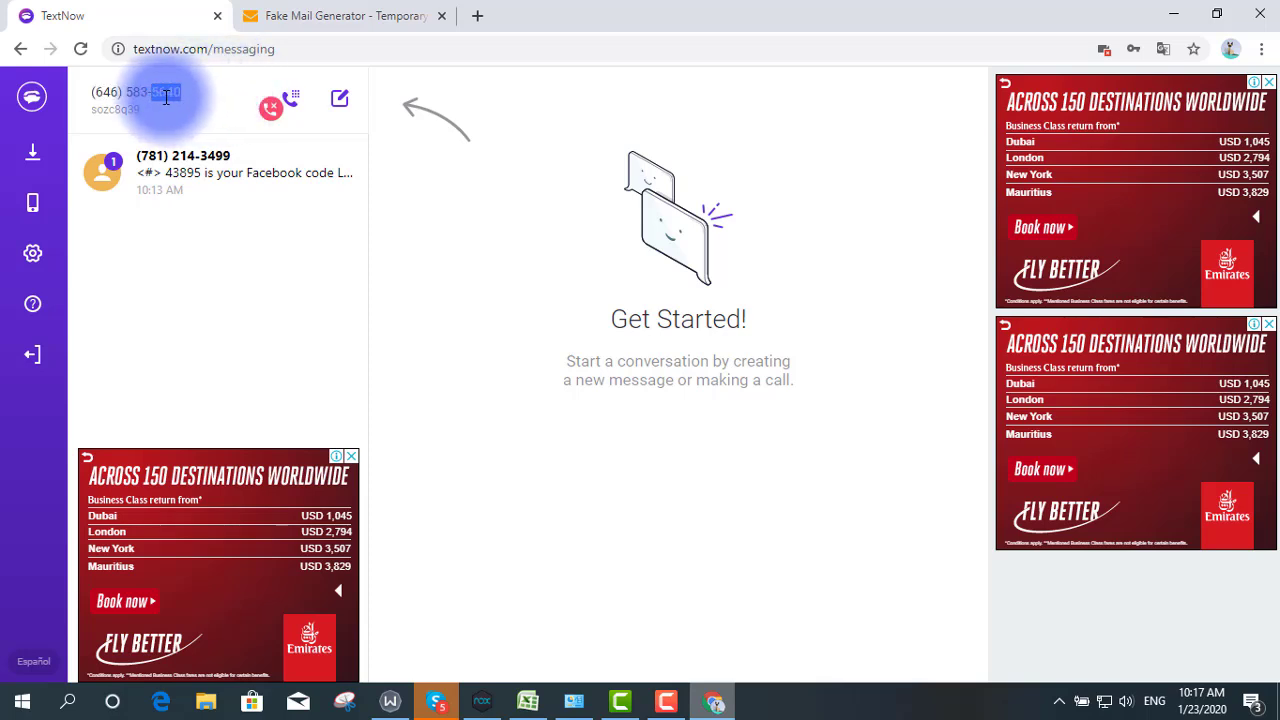
pyautogui.click(667, 704)
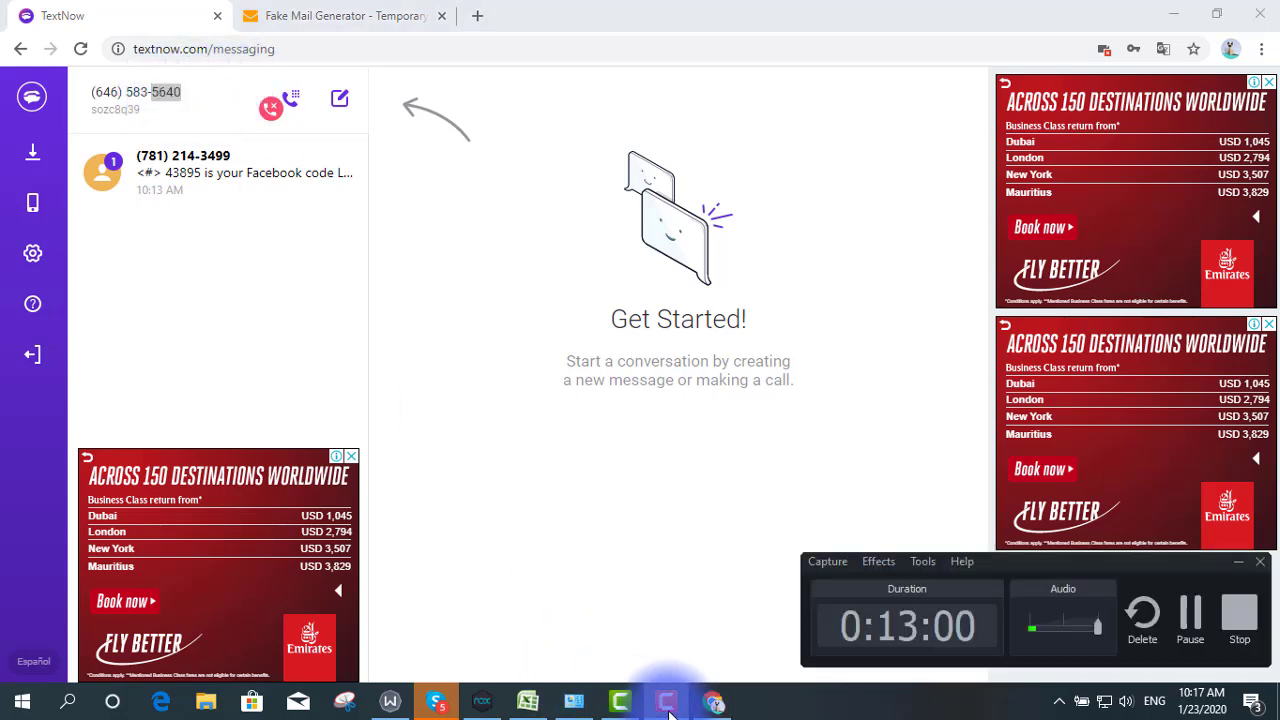
pyautogui.click(667, 704)
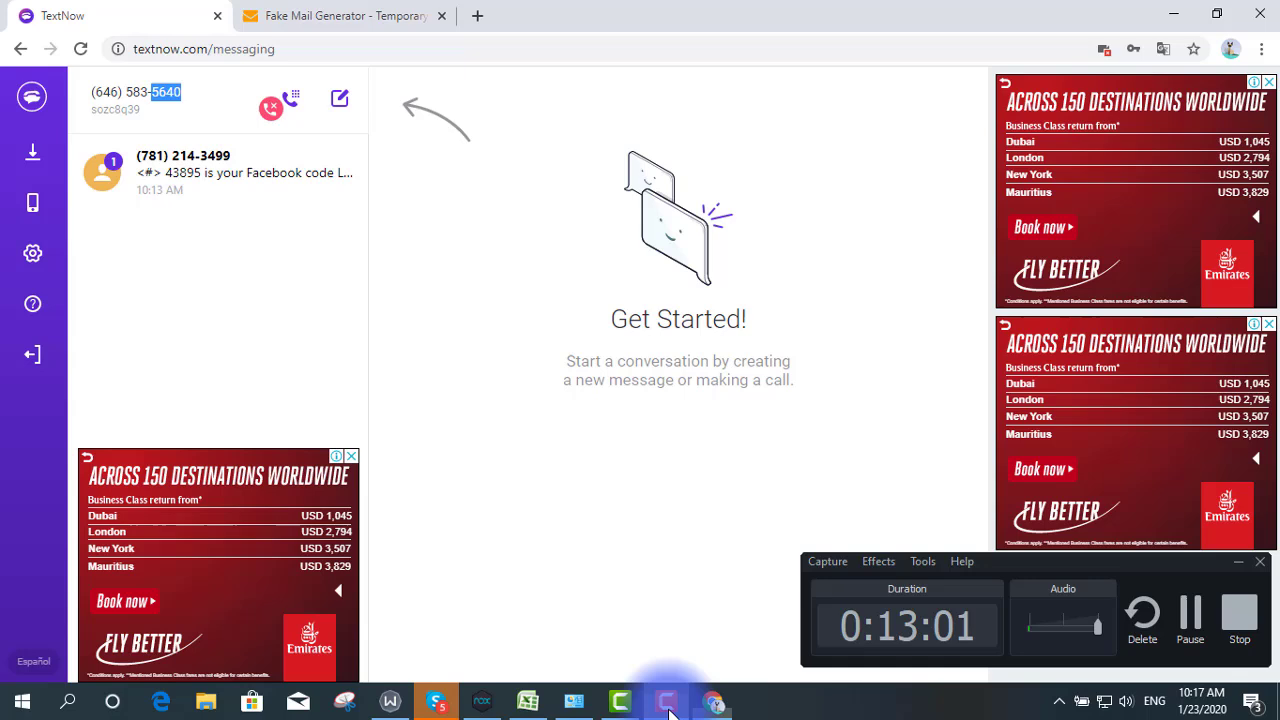
pyautogui.tripleClick(138, 86)
pyautogui.click(426, 192)
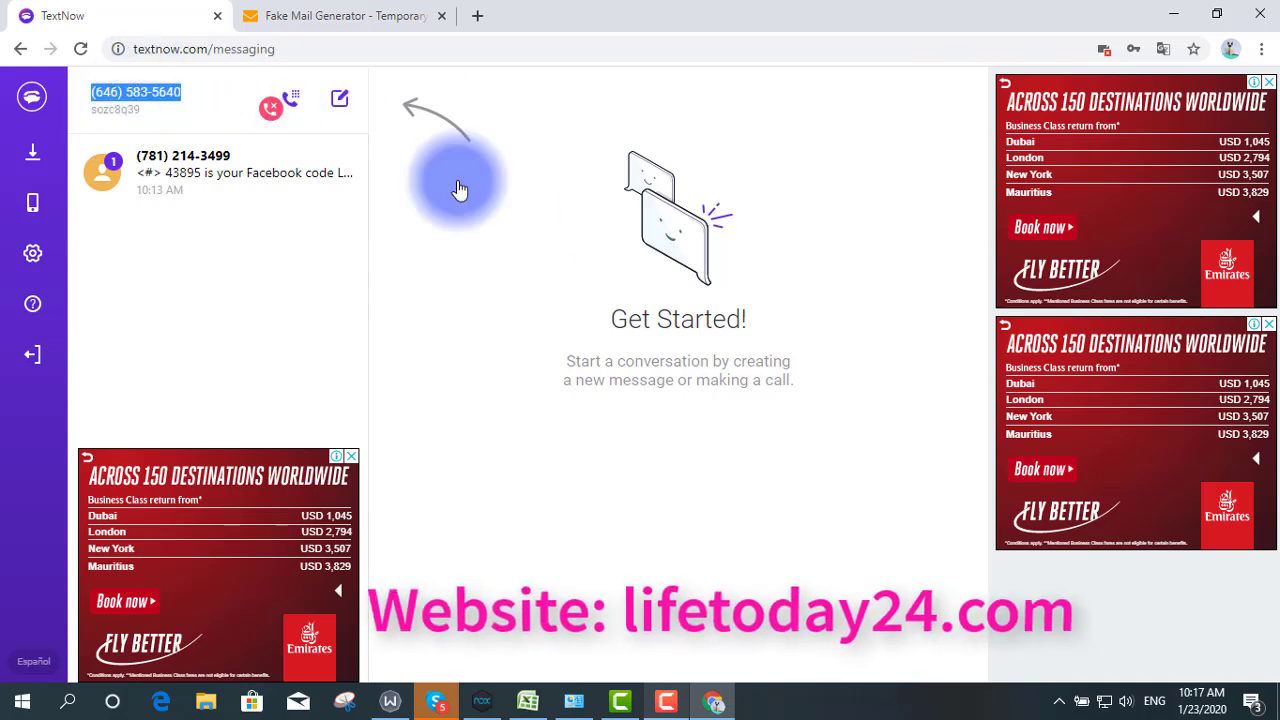
pyautogui.click(165, 95)
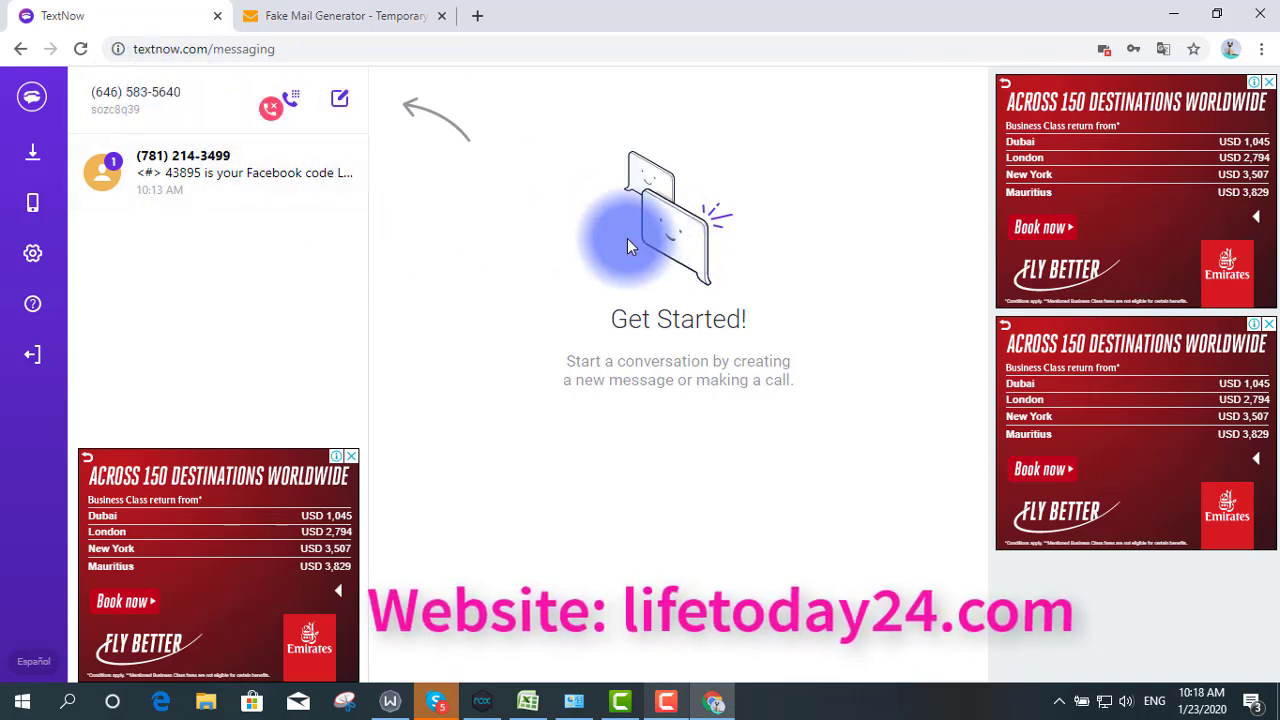